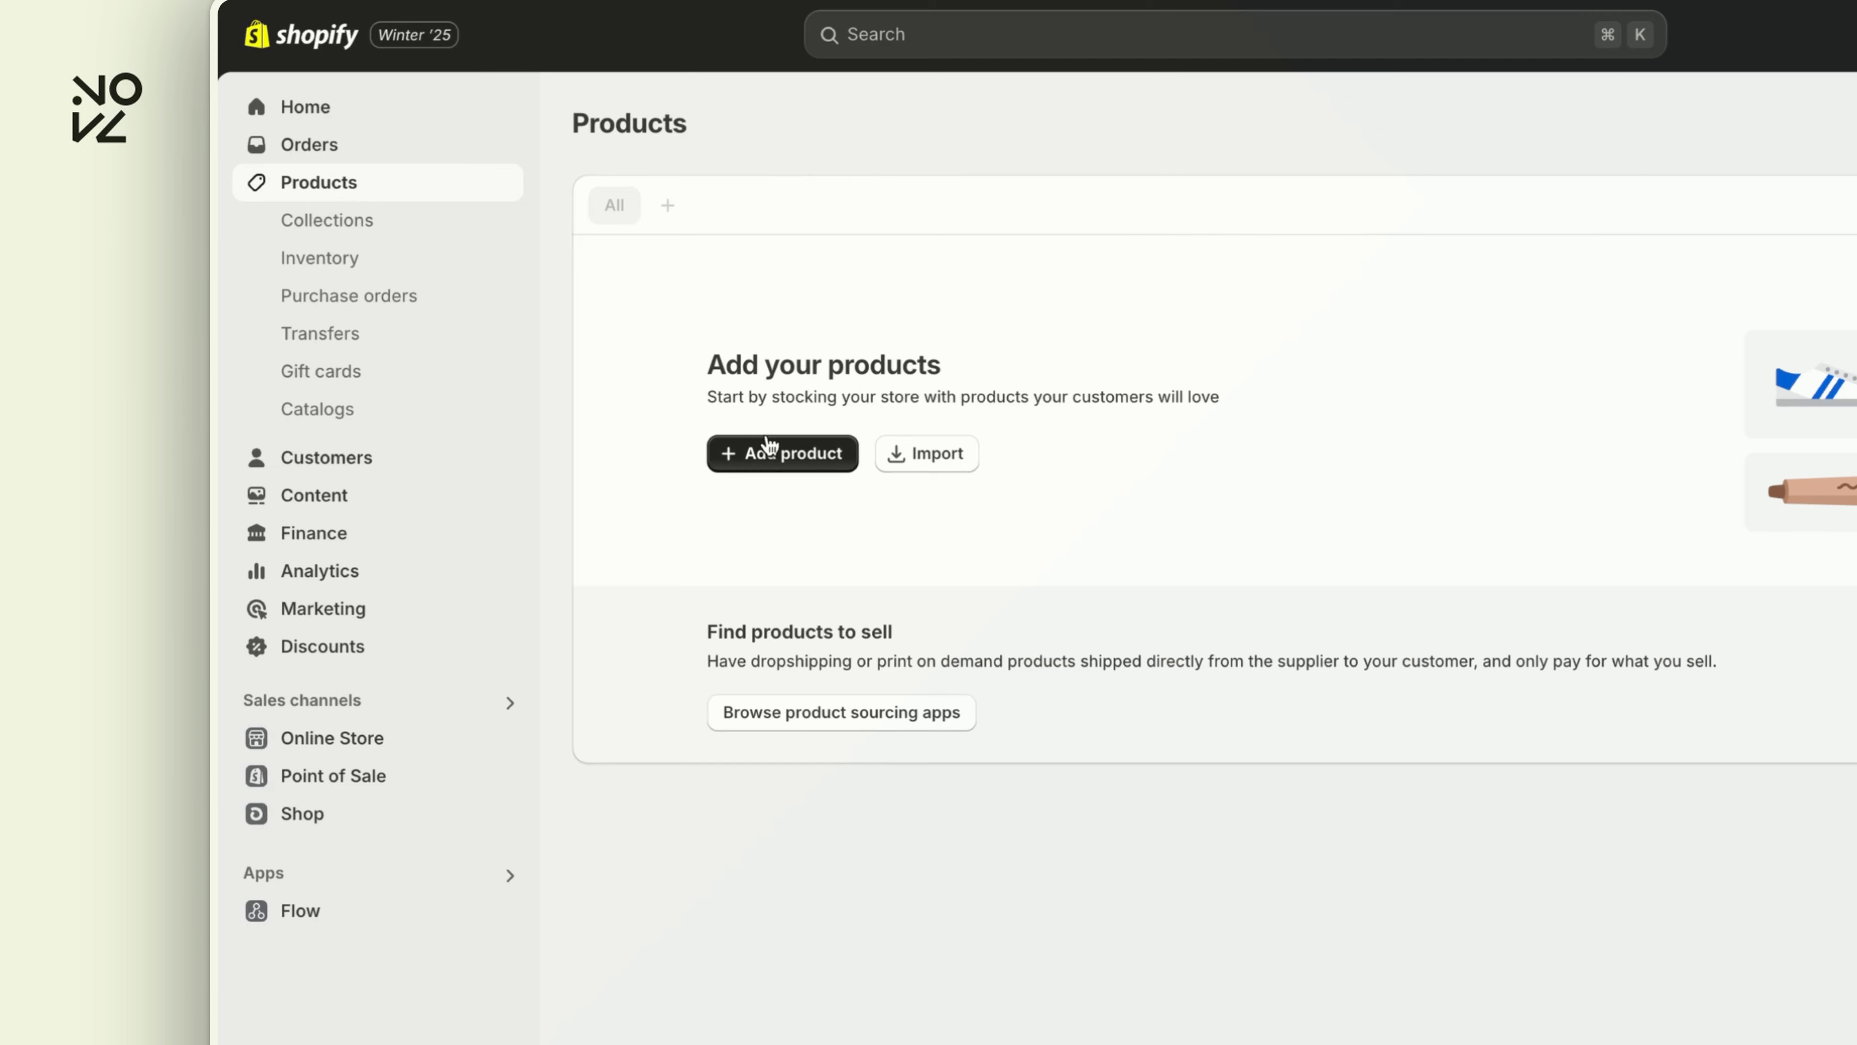
Step: Create a new product titled "Brand T-Shirt"
left_click(766, 449)
left_click(875, 253)
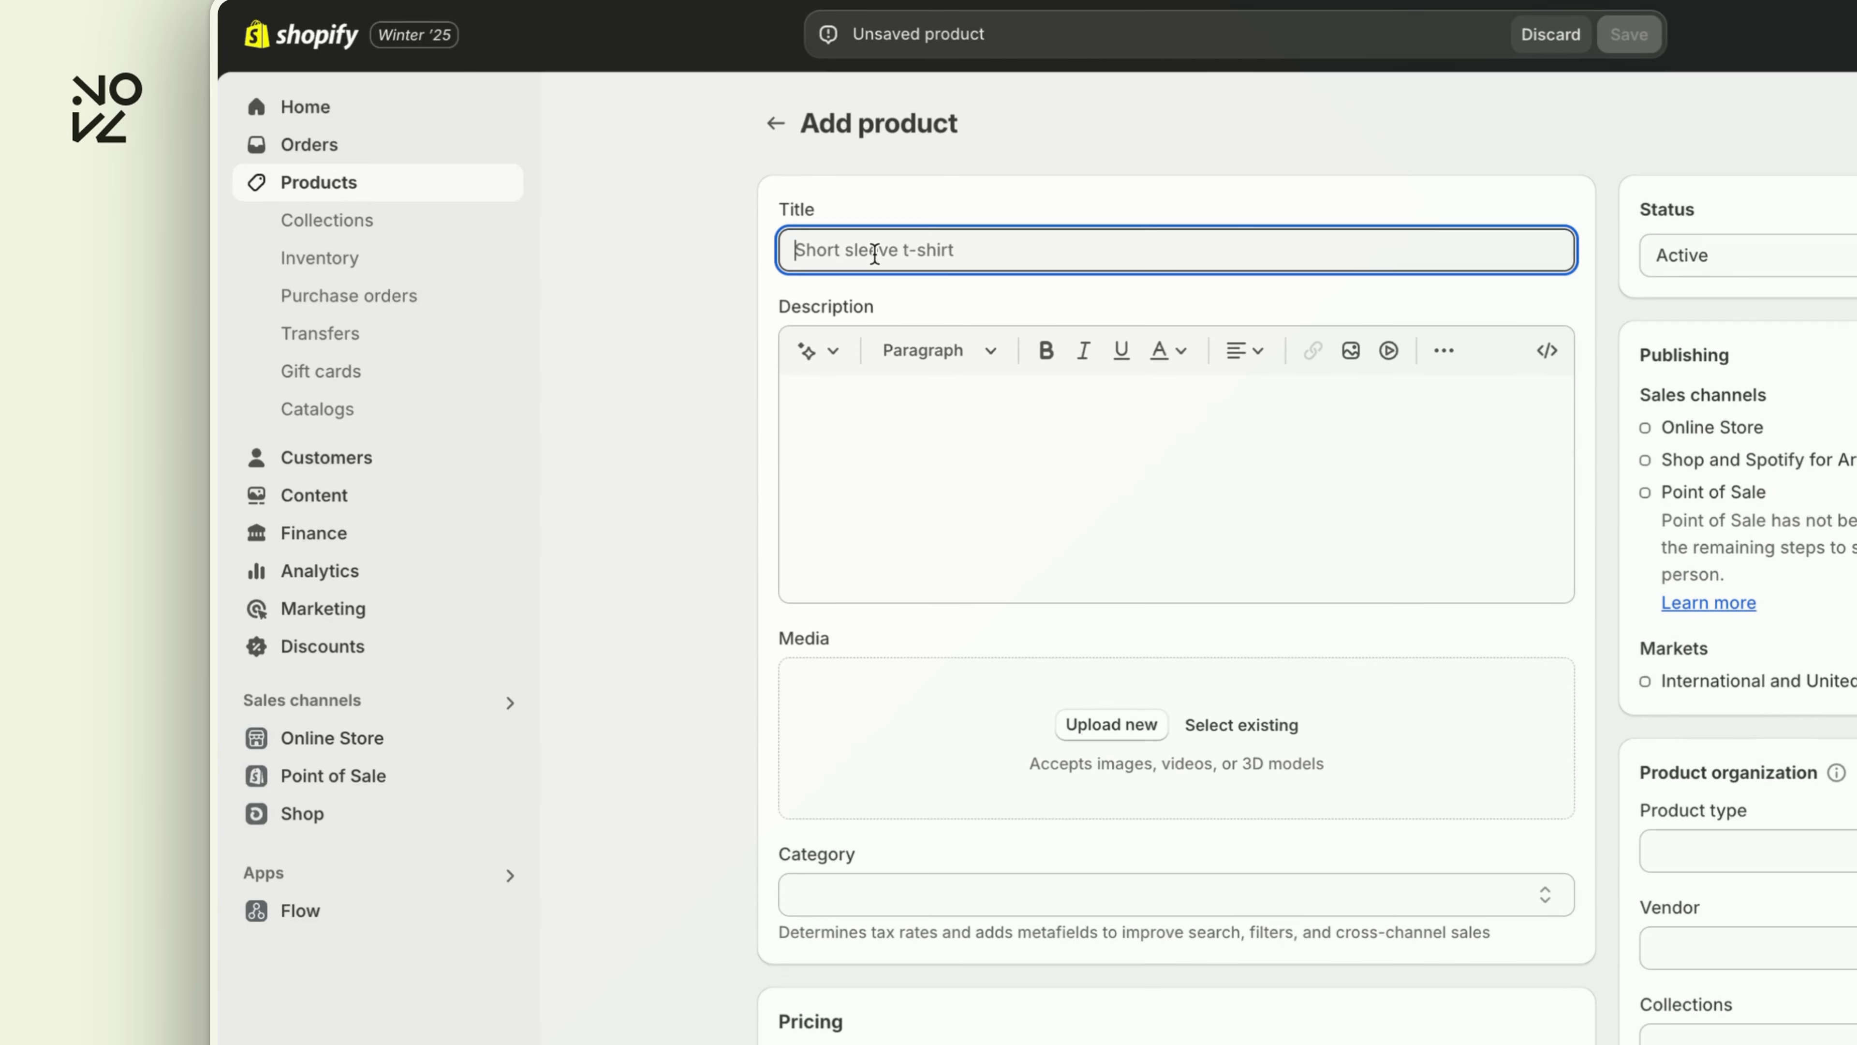
type("Brand T-Shirt")
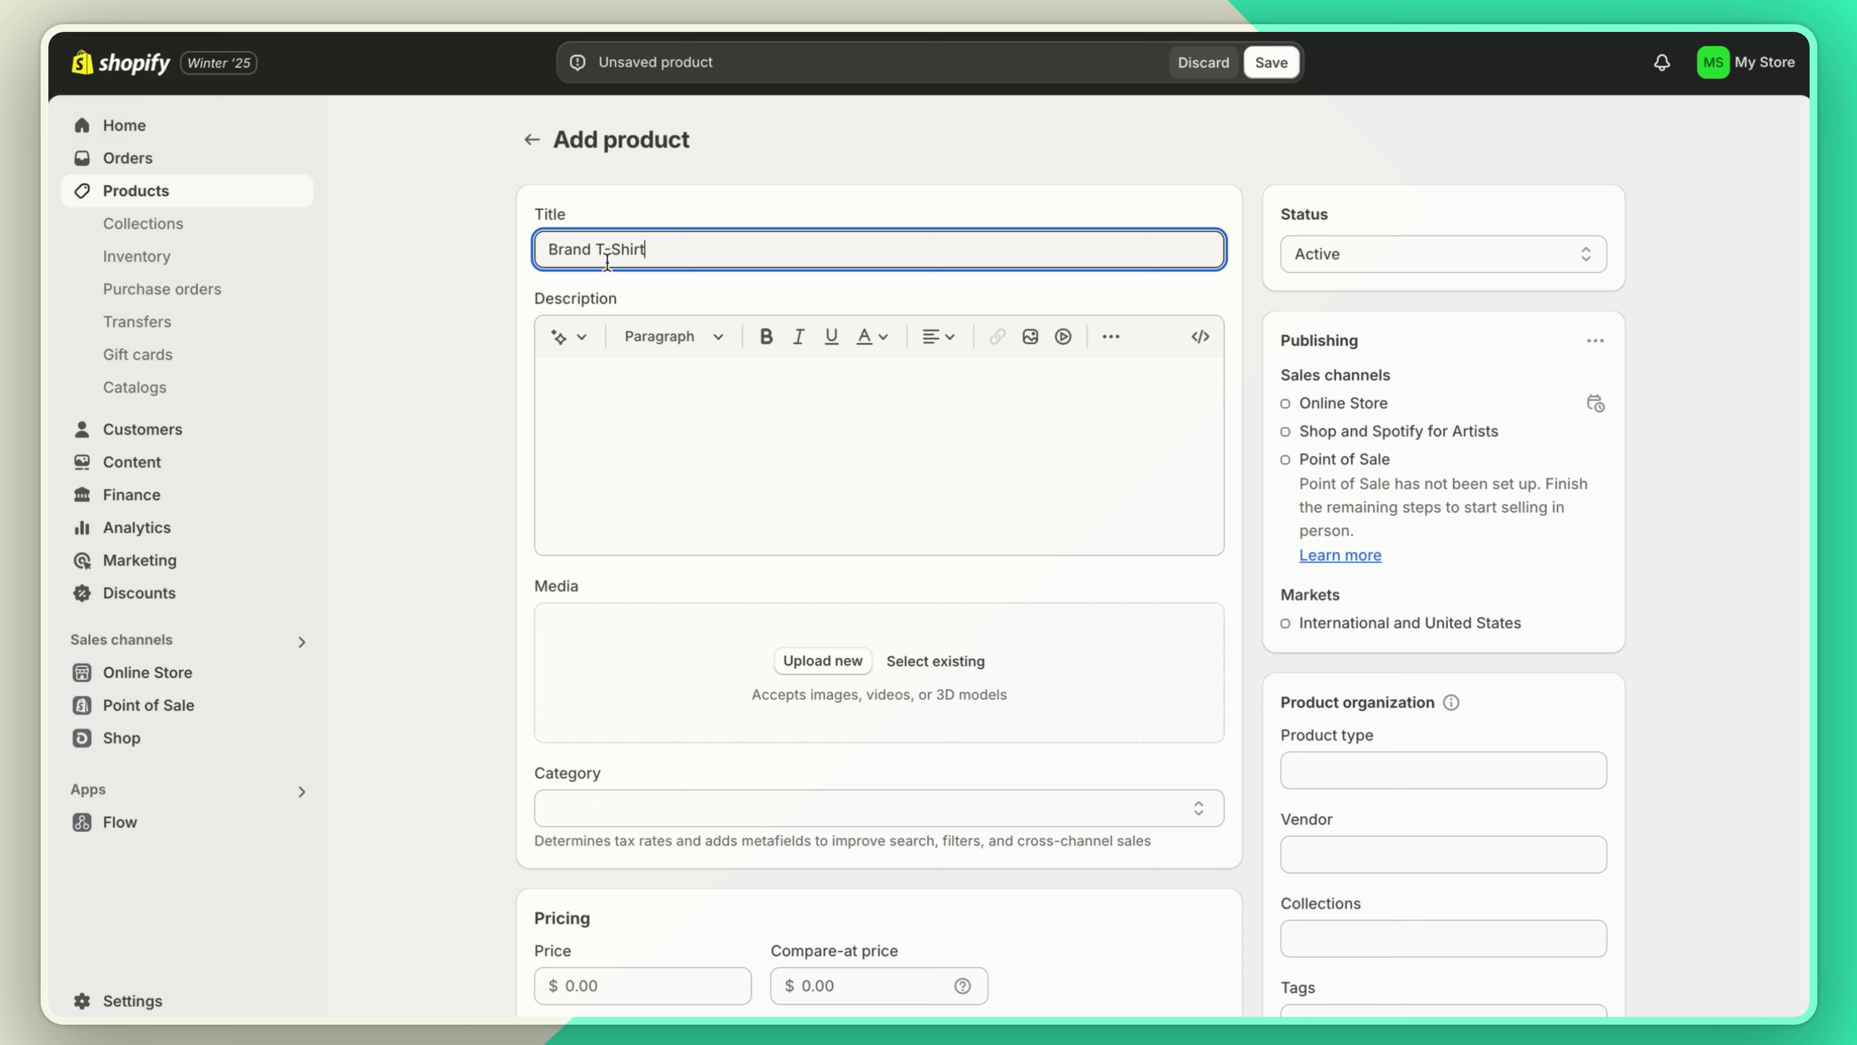
Step: Generate a product description from the keywords "branded t-shirt, logo, organic" in the Playful tone and keep the generated text
left_click(571, 338)
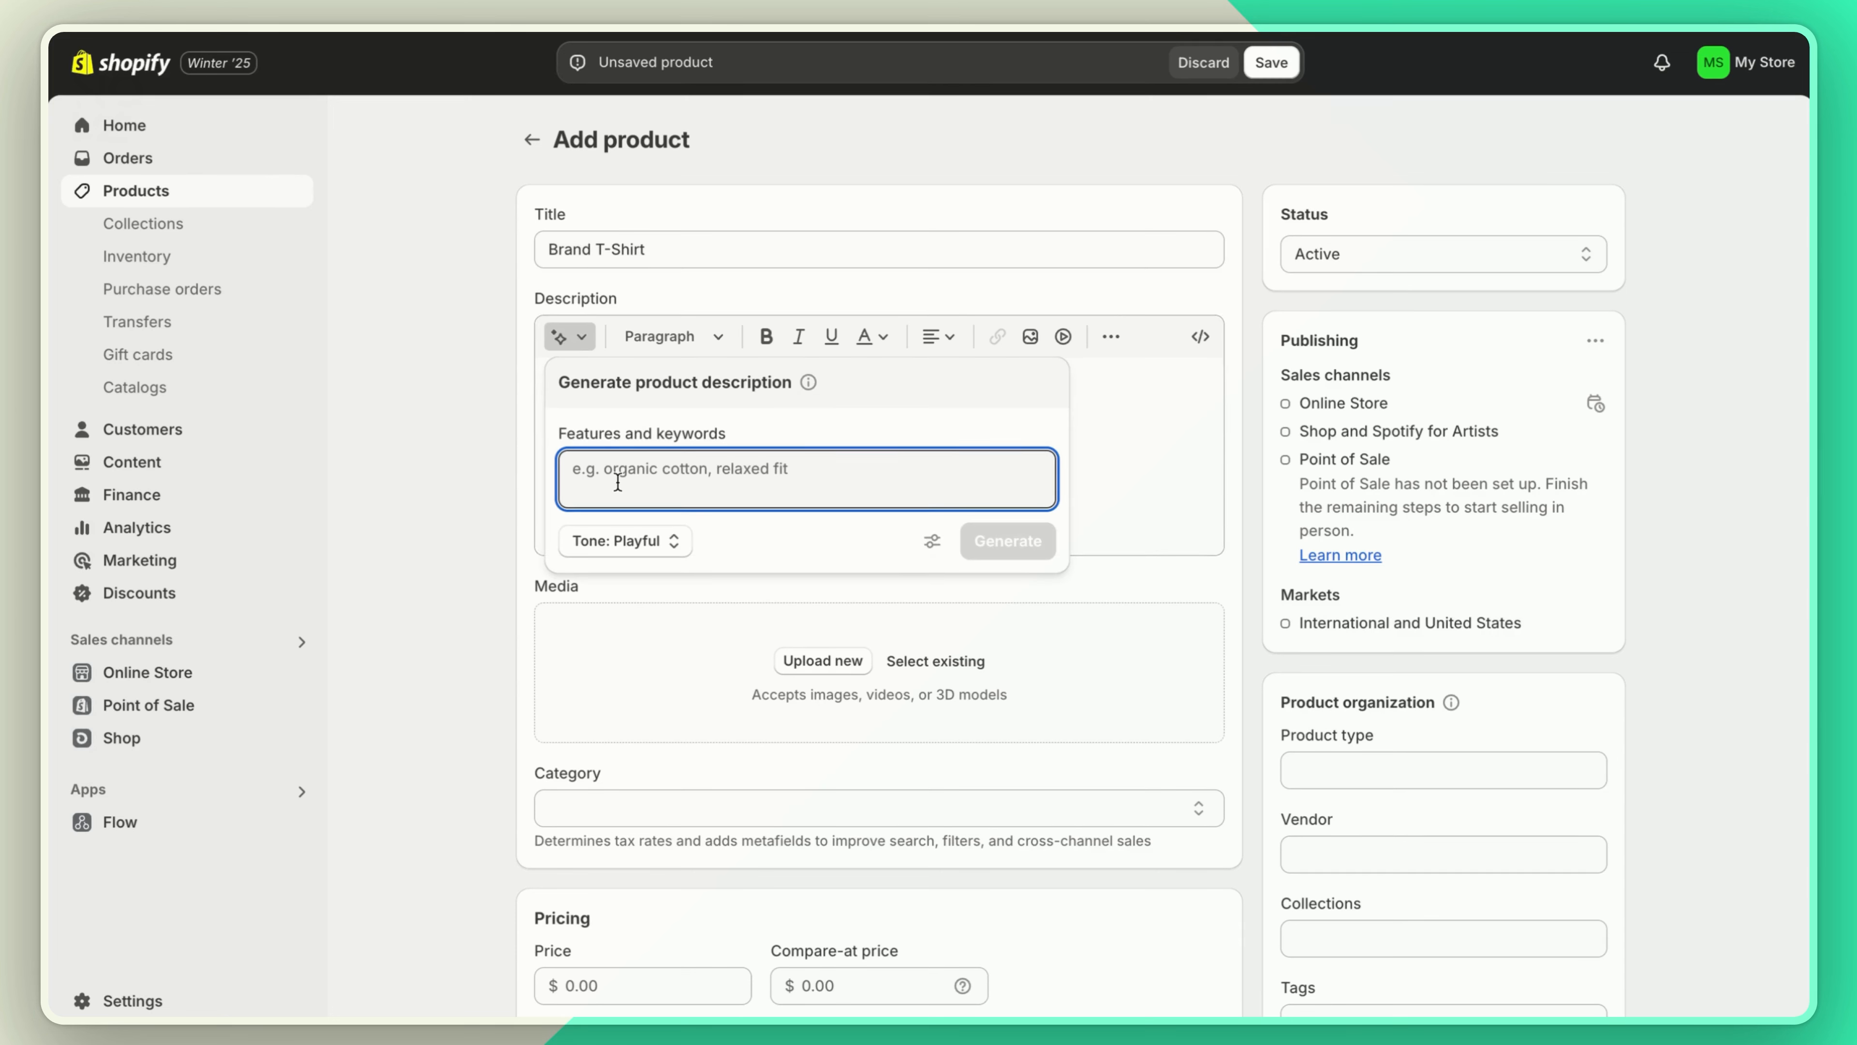
type("branded t-shirt, logo, organic")
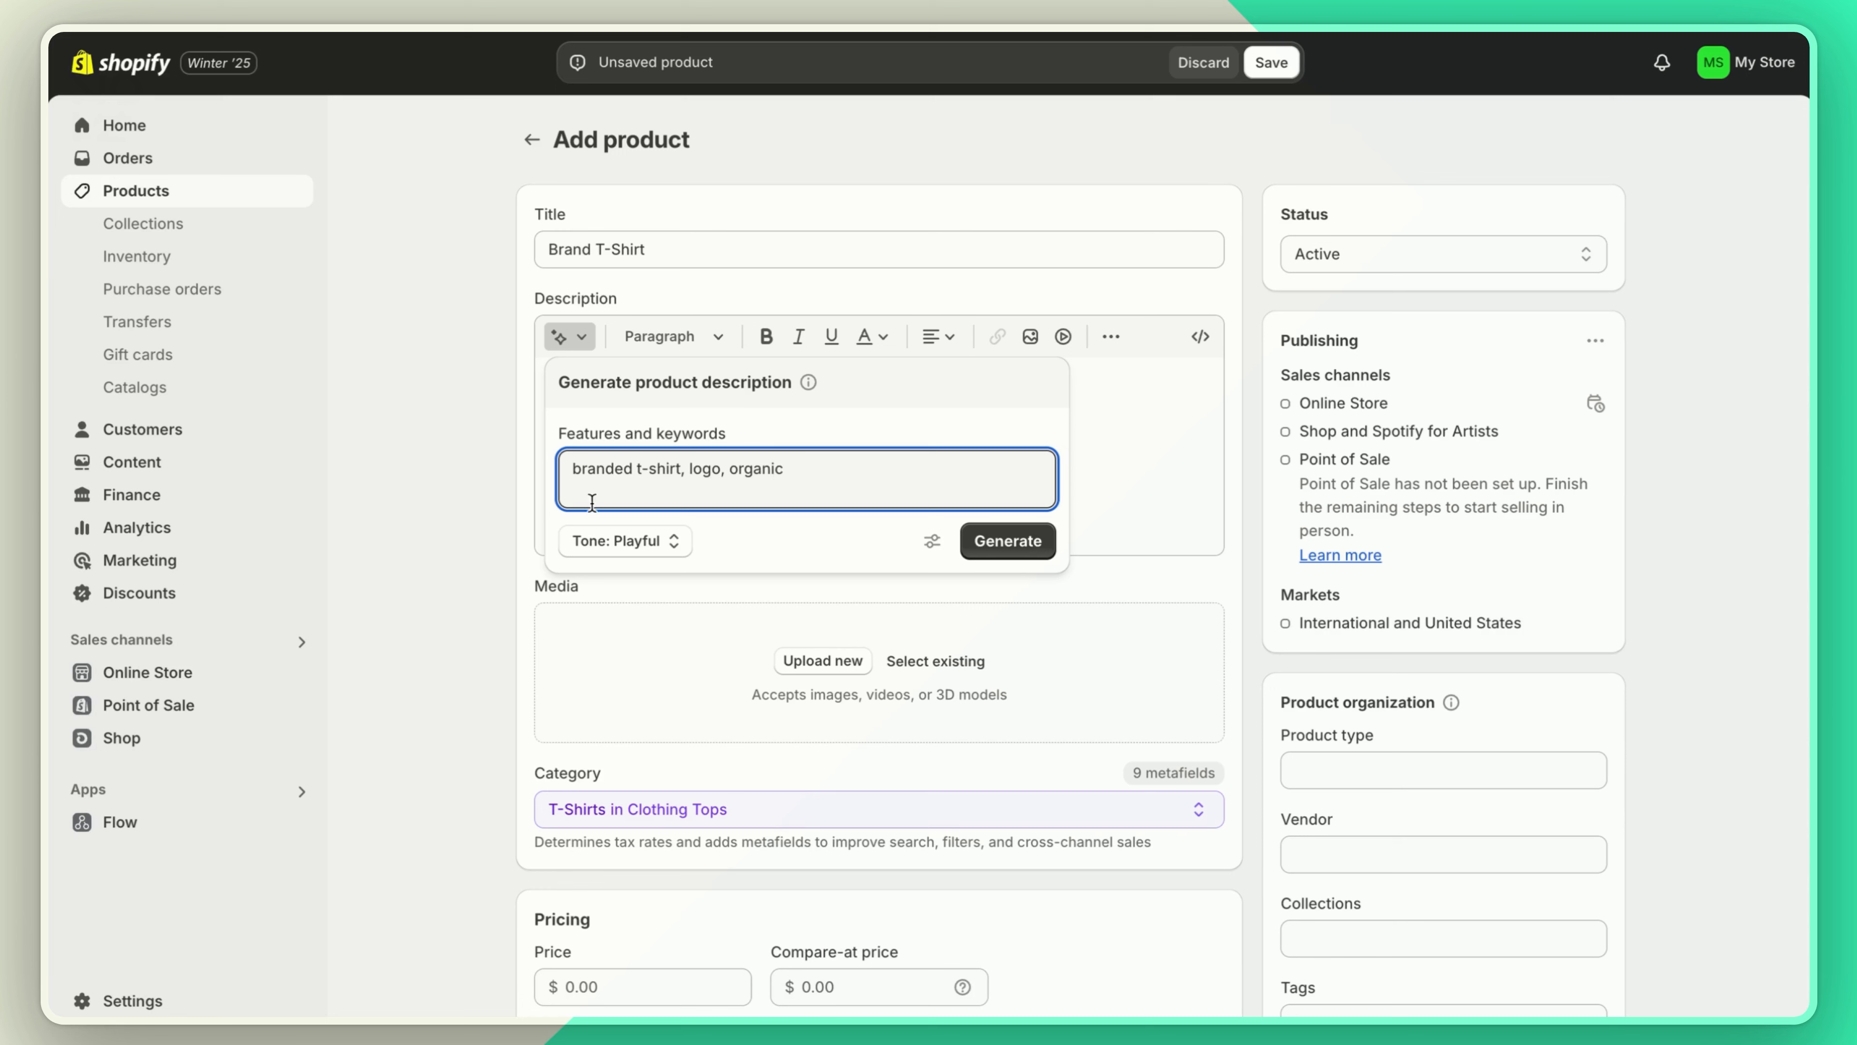
left_click(622, 541)
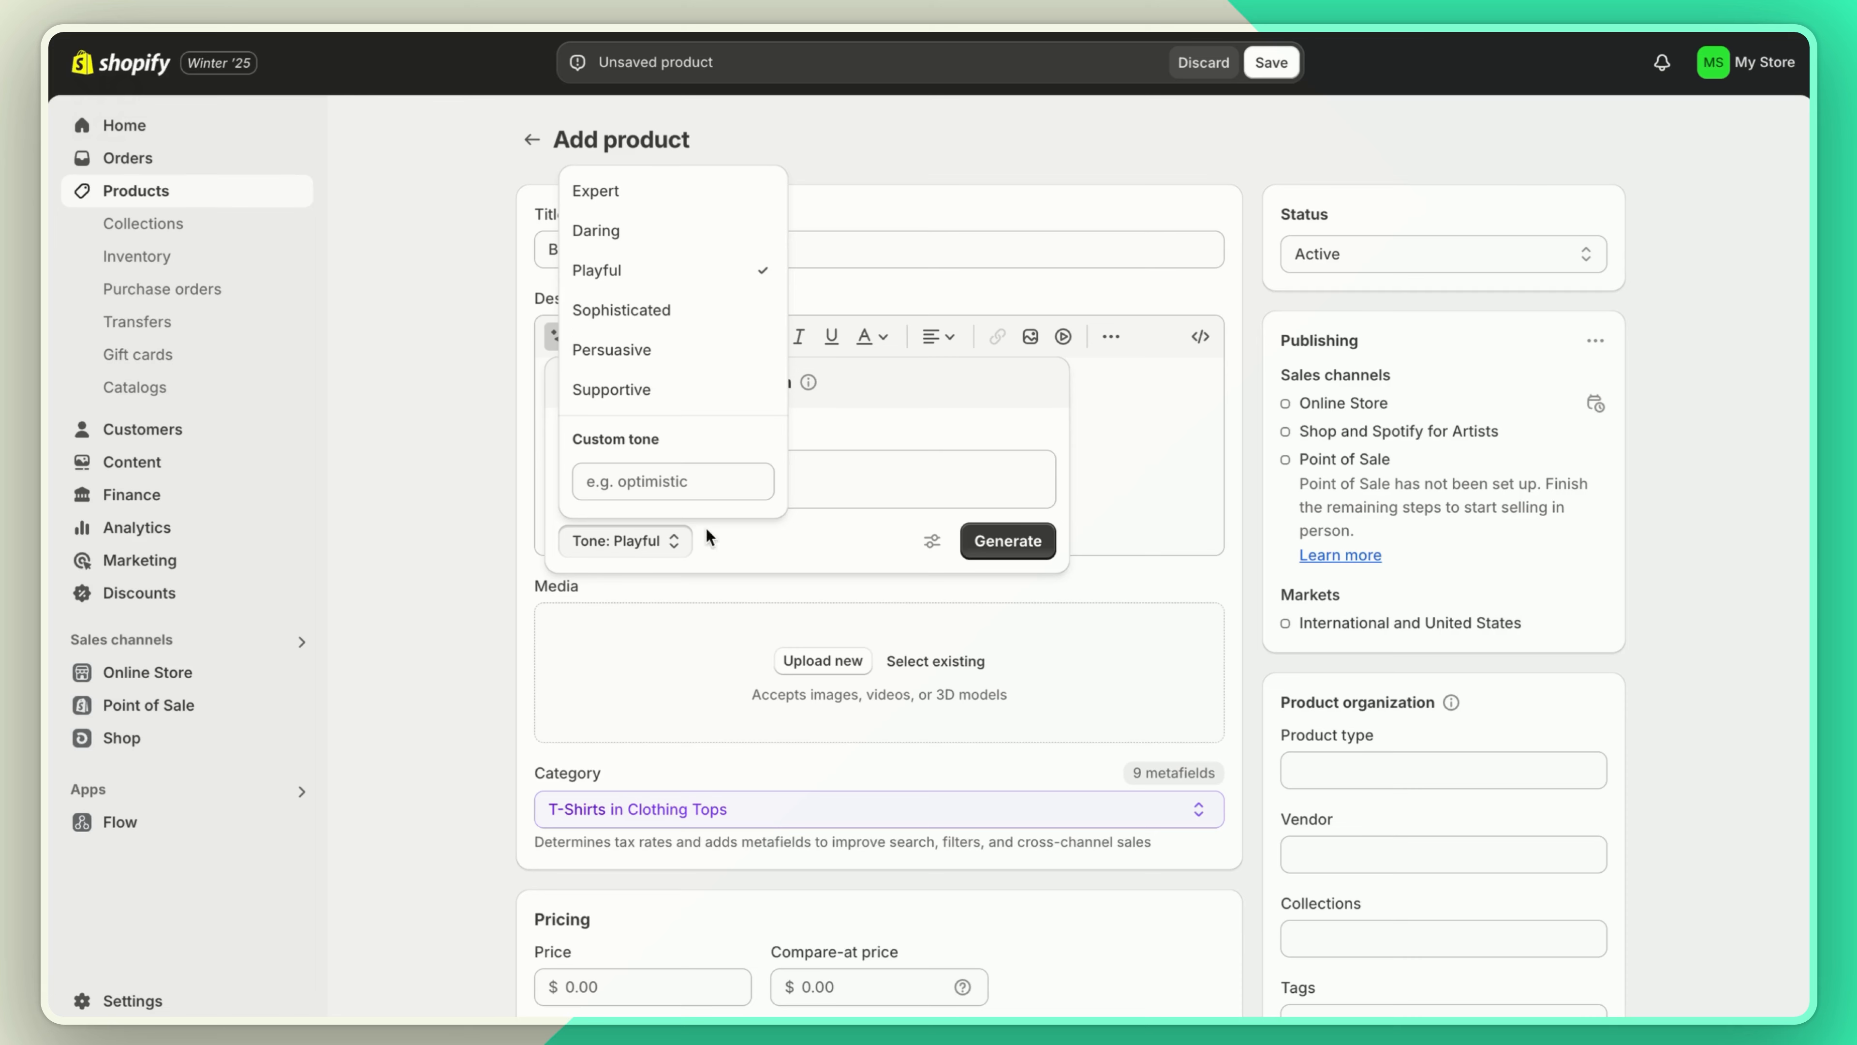
left_click(804, 554)
left_click(1007, 540)
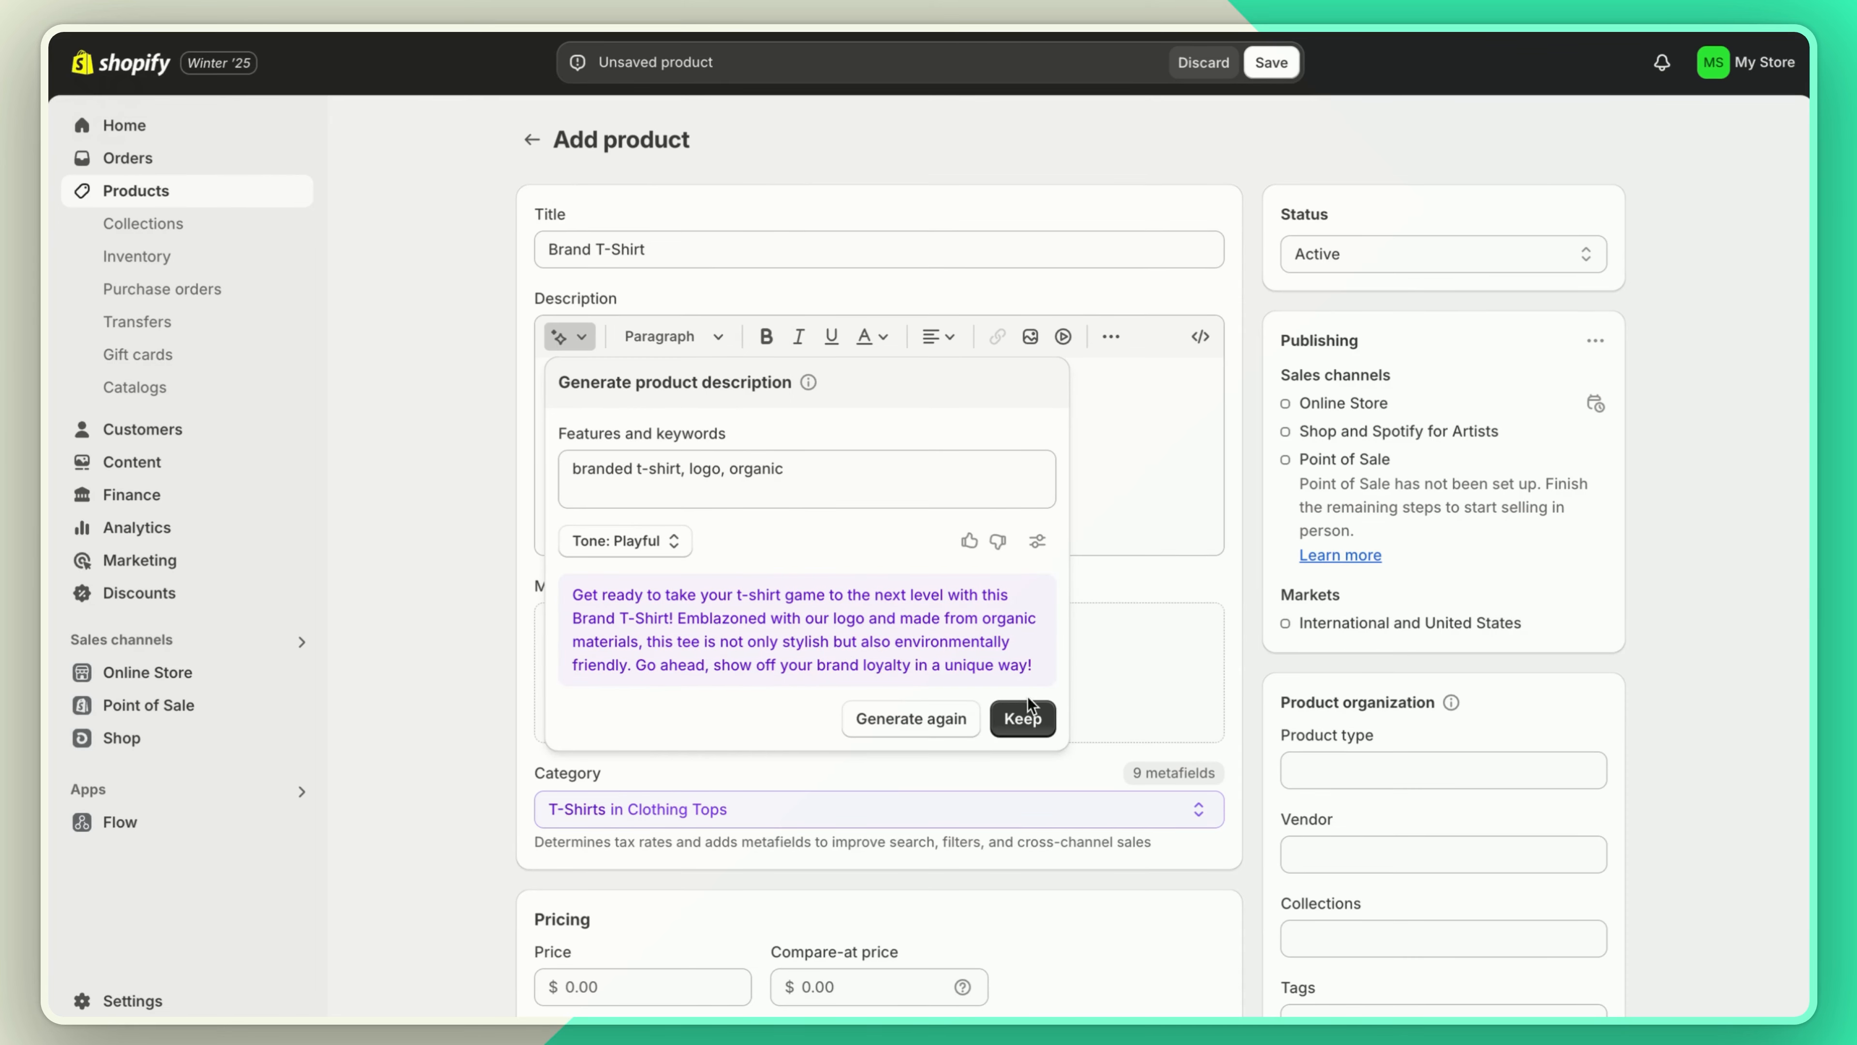
left_click(1027, 713)
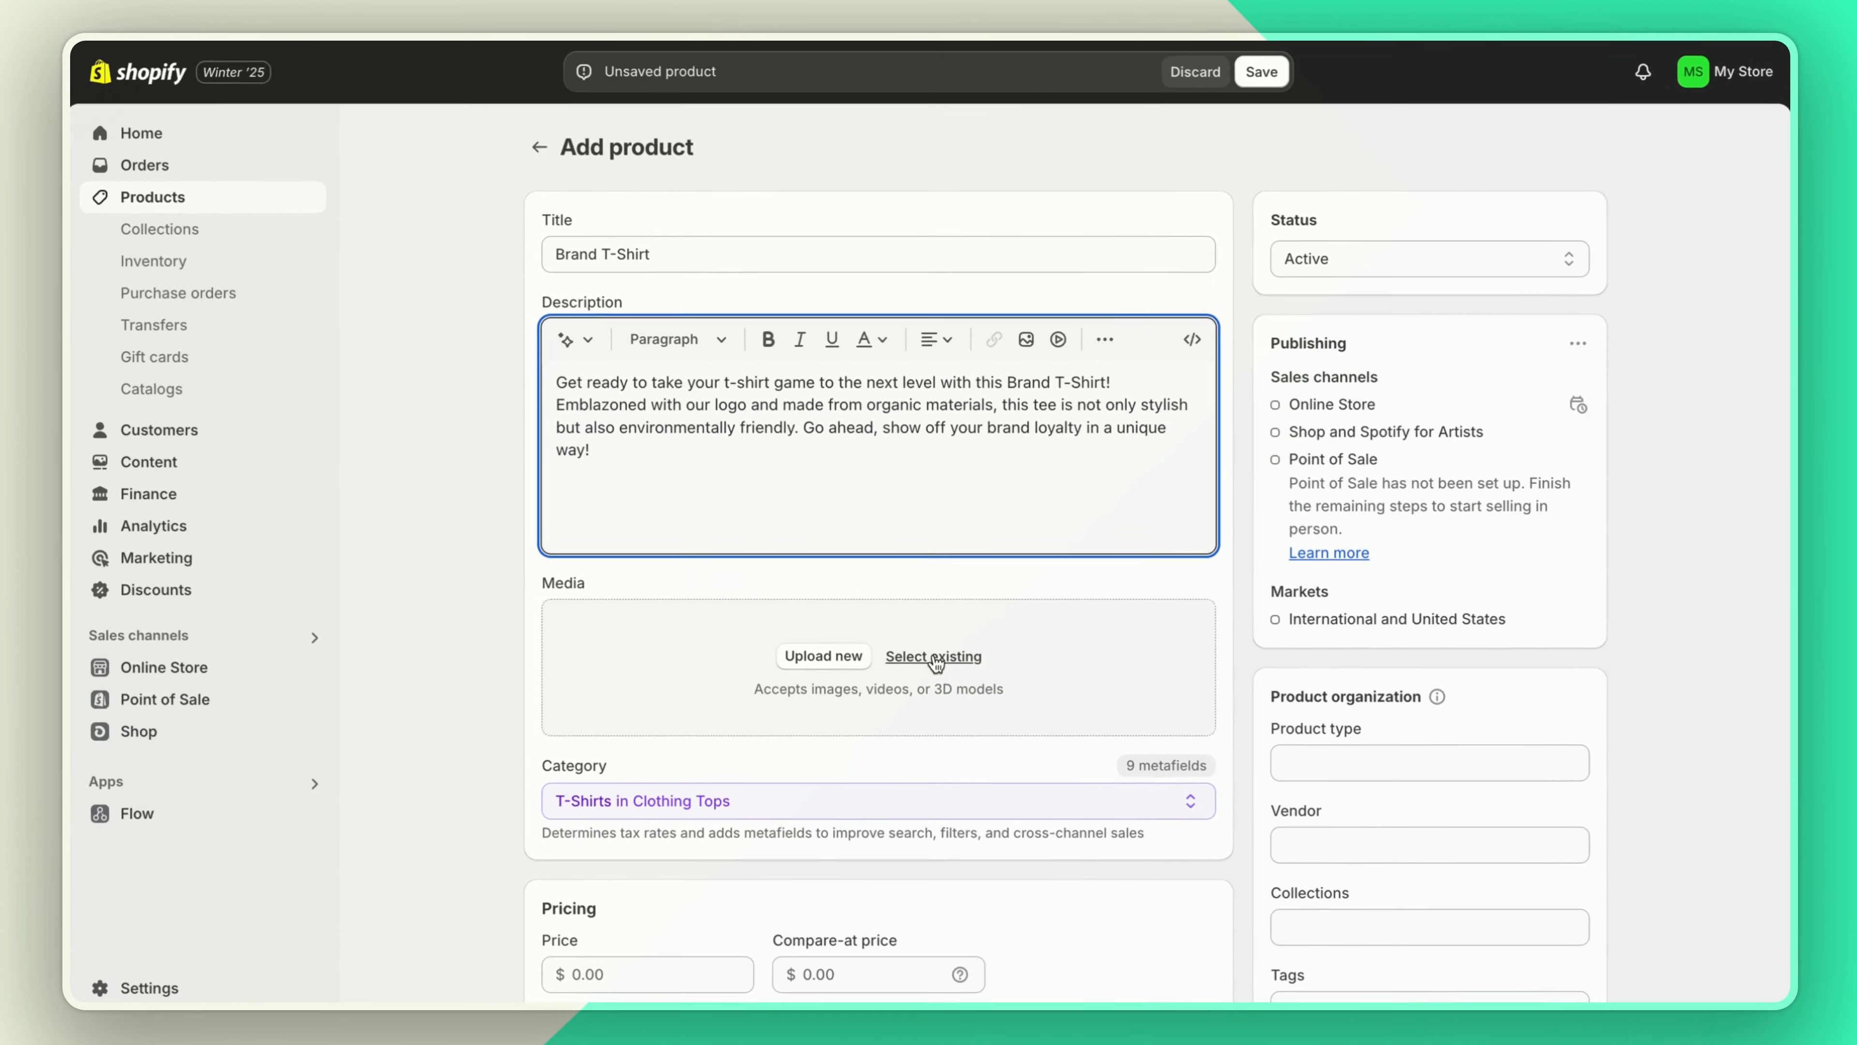
Step: Upload t-shirt-beige.jpg, t-shirt-black.jpg, t-shirt-navy.jpg and t-shirt-ultraviolet.jpg from the Samples folder and add them to the product's media
left_click(933, 633)
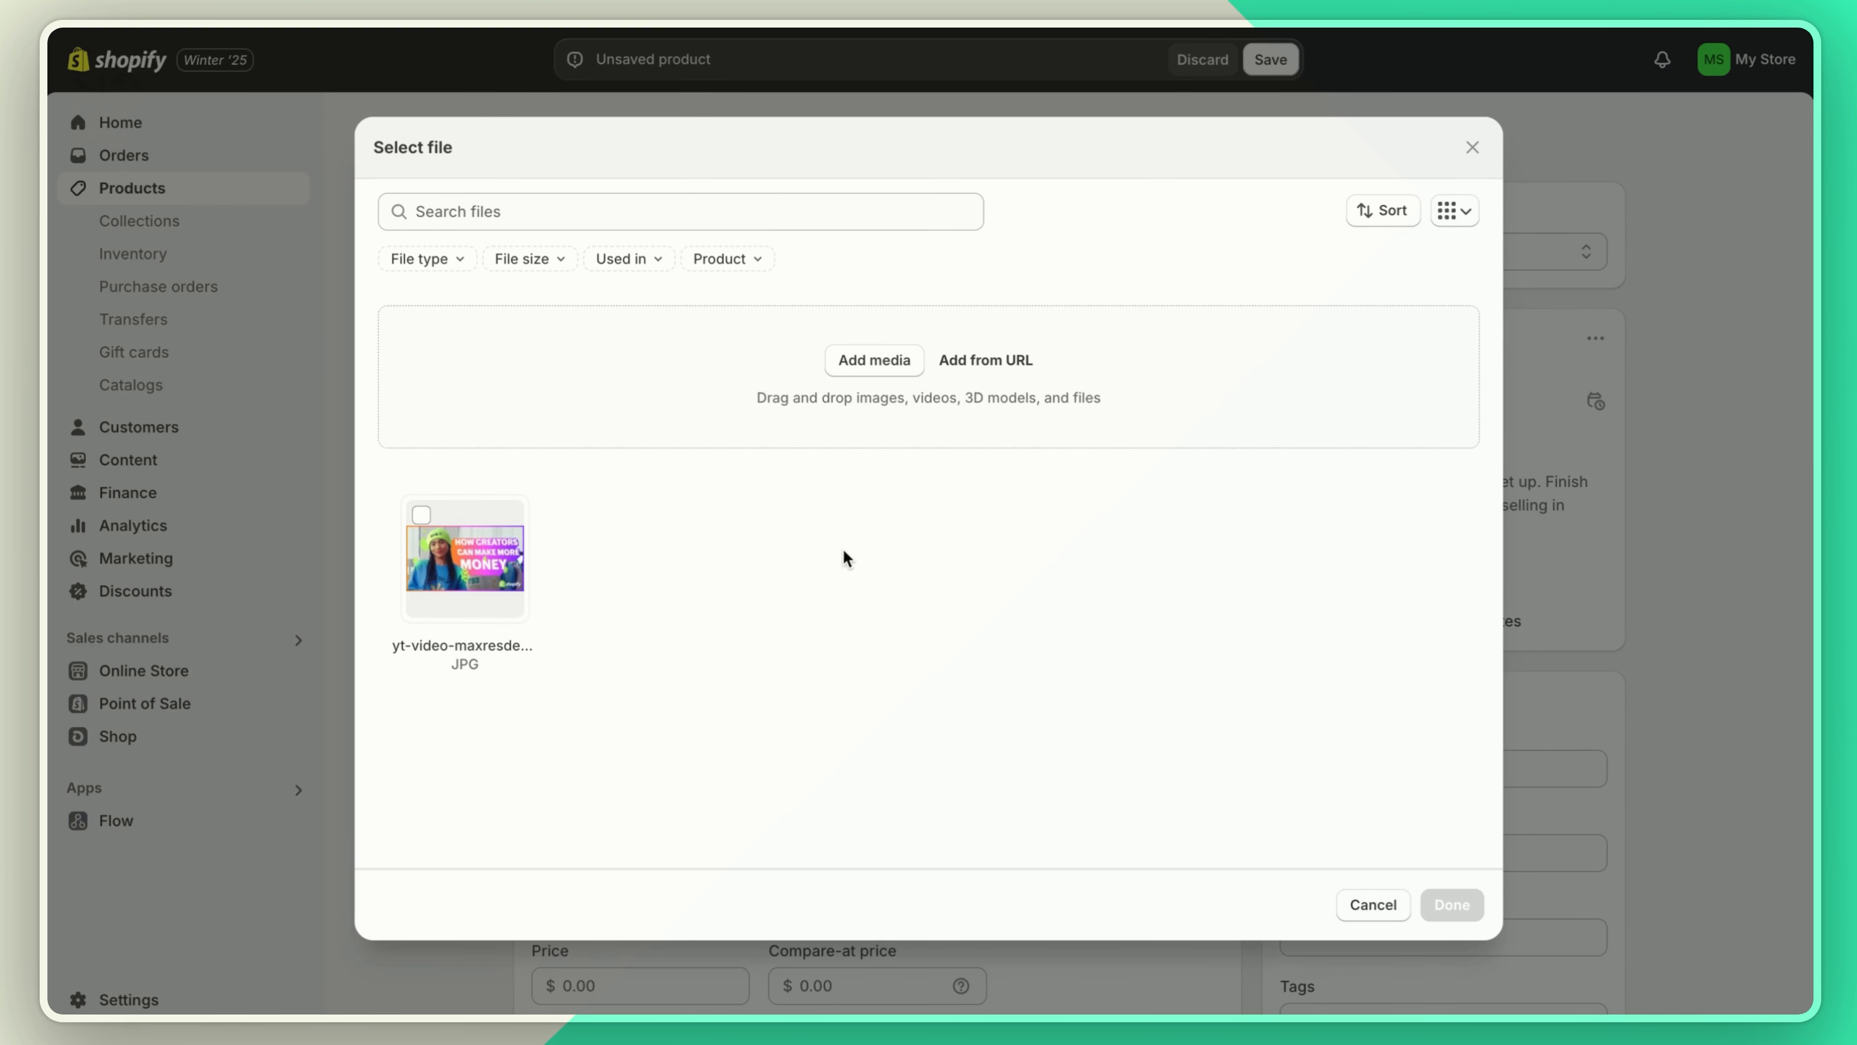
left_click(877, 364)
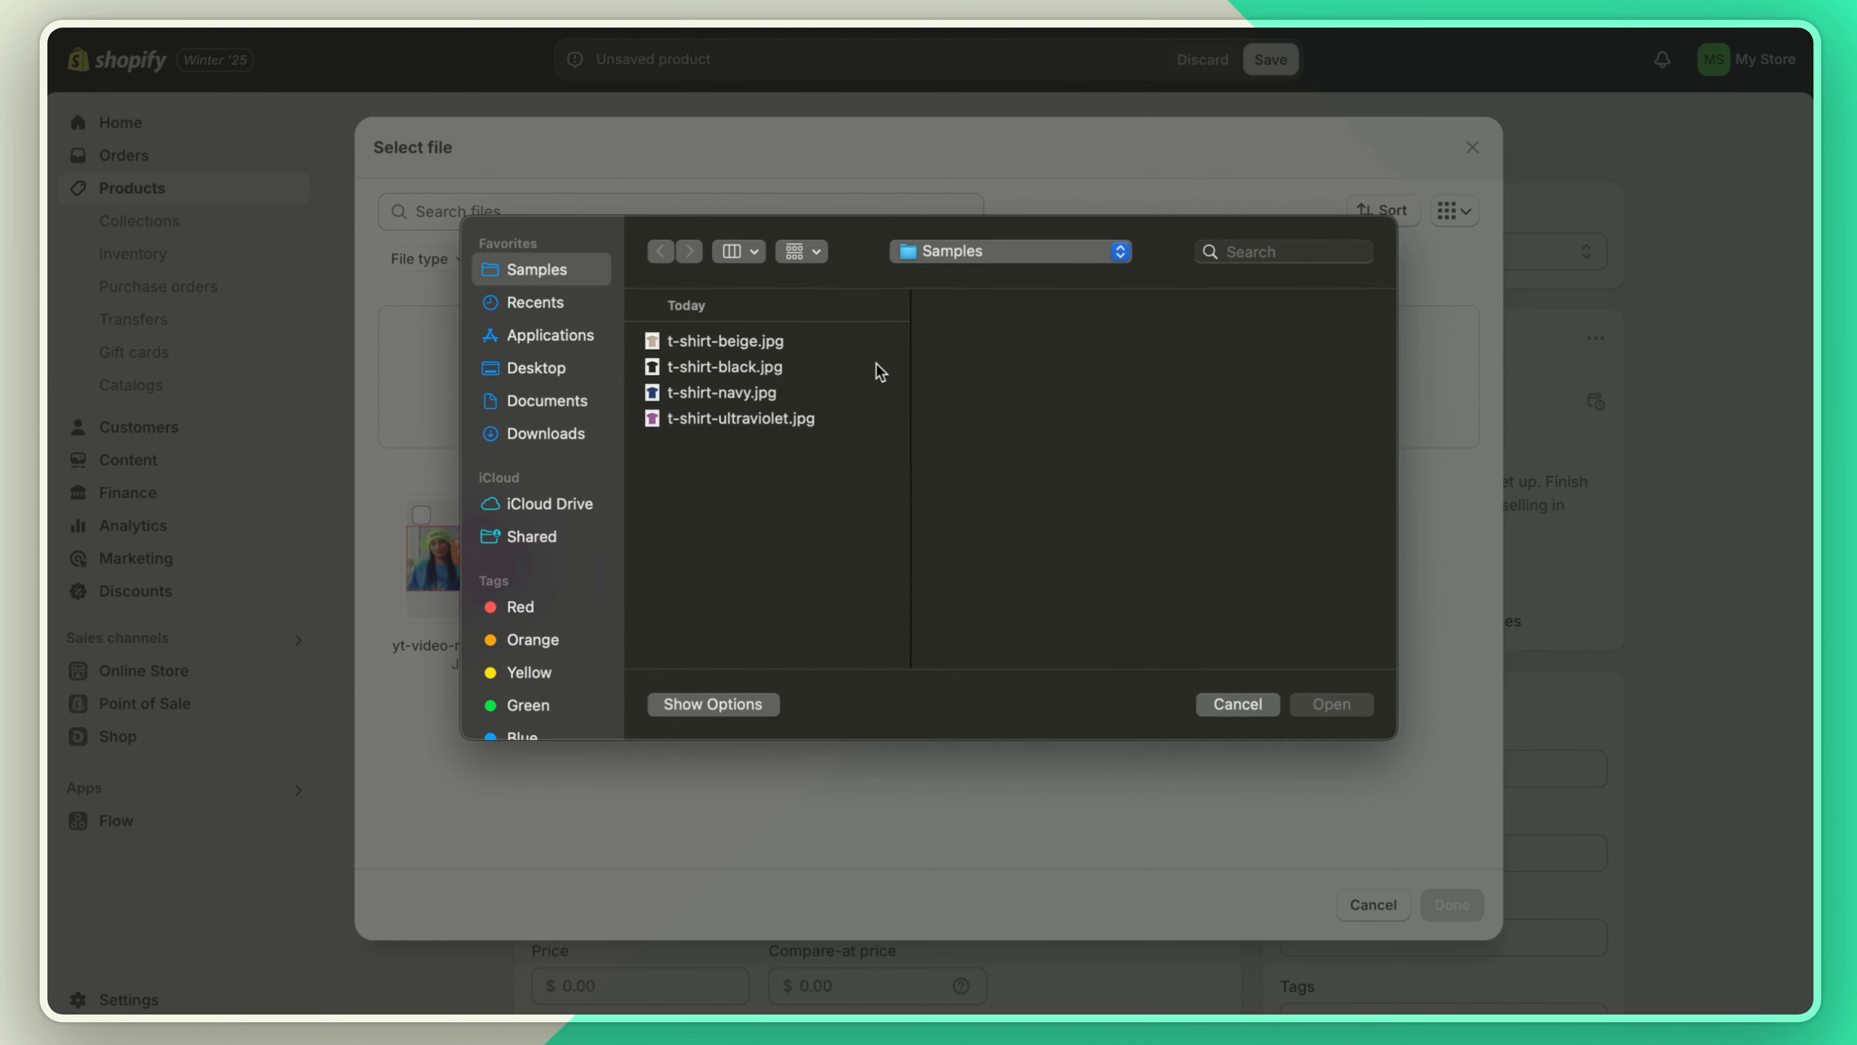
left_click(713, 342)
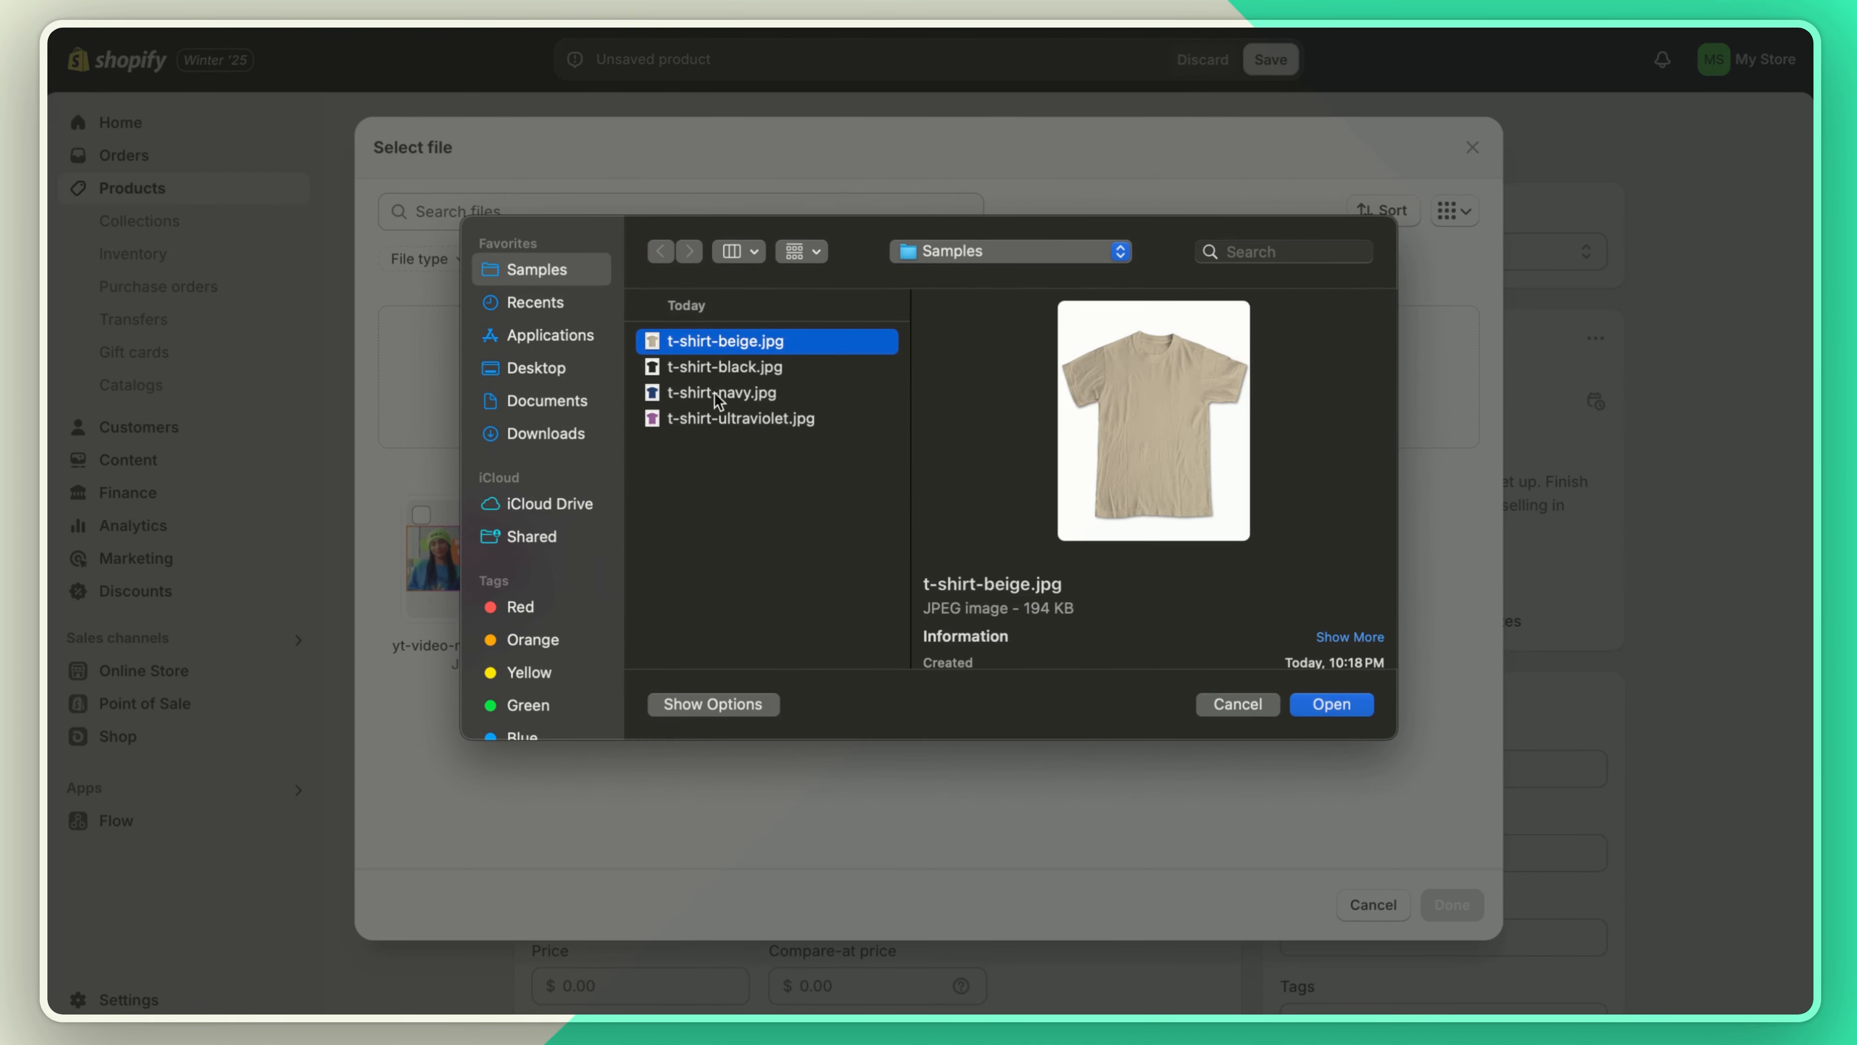
left_click(719, 418, "shift")
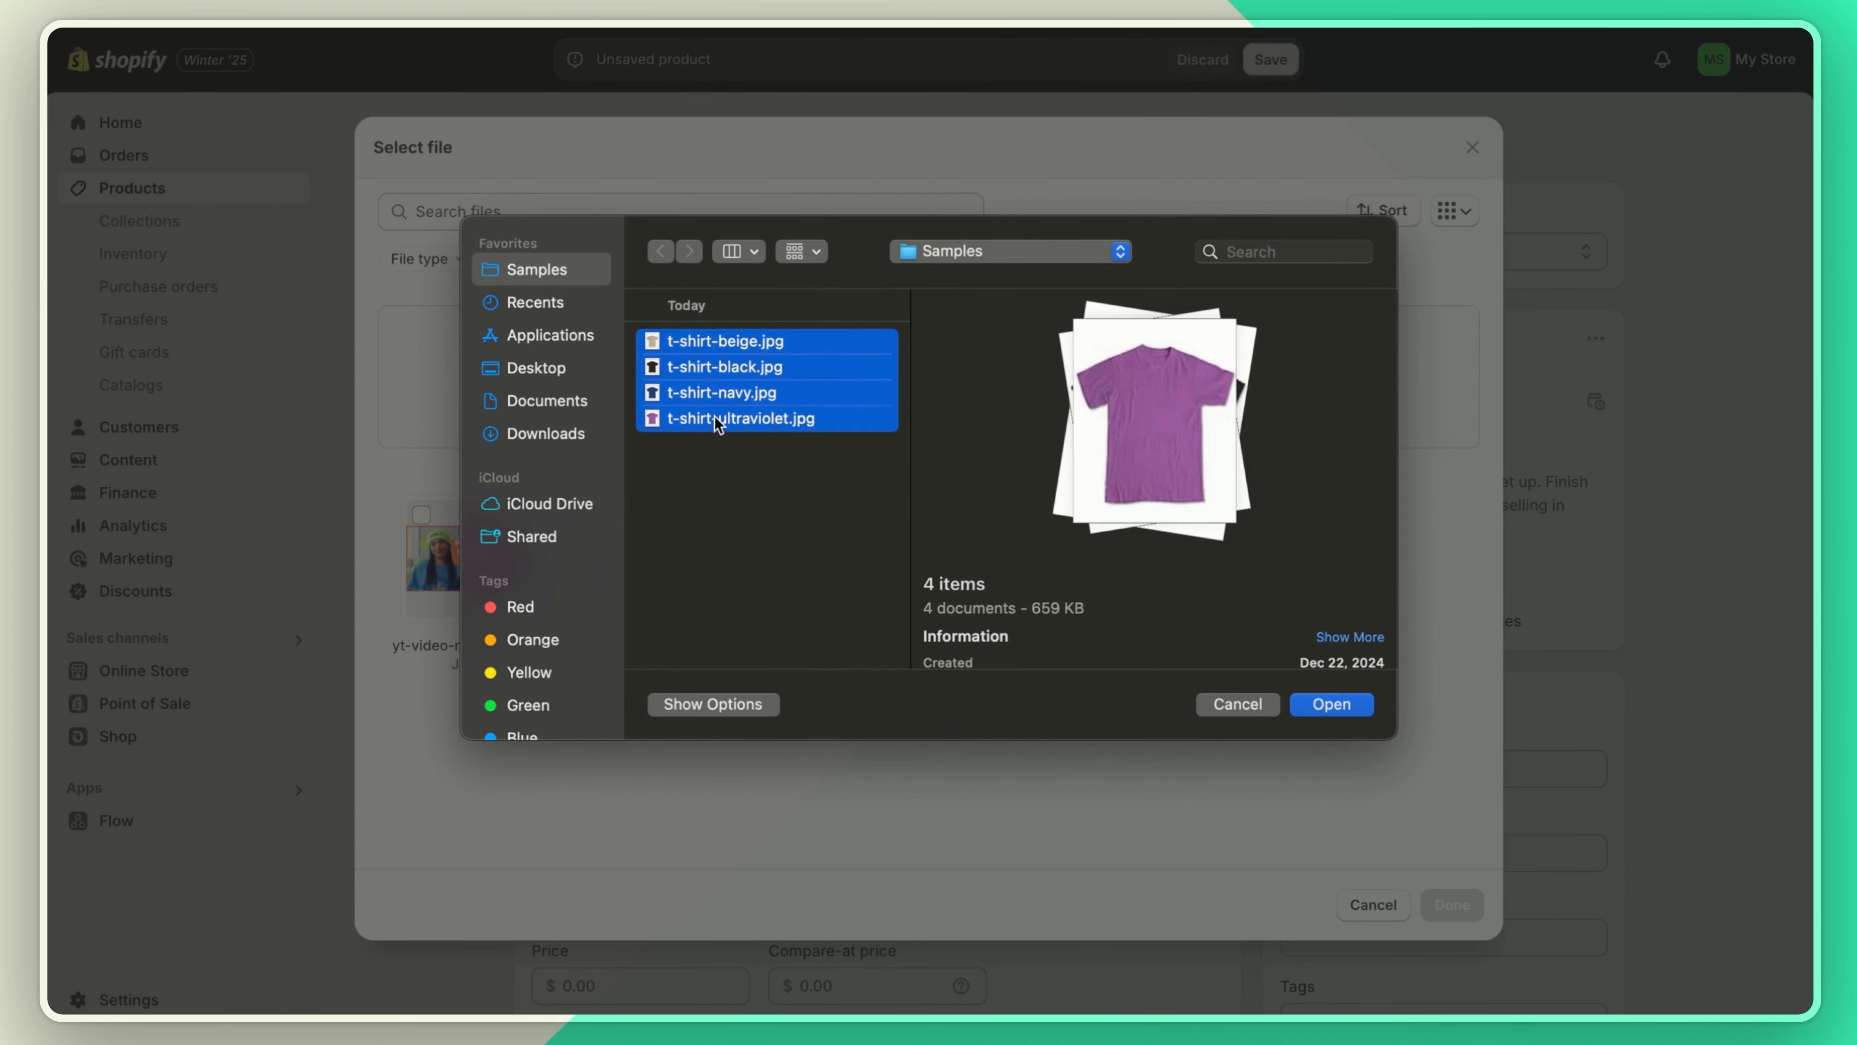
left_click(1329, 704)
left_click(1016, 366)
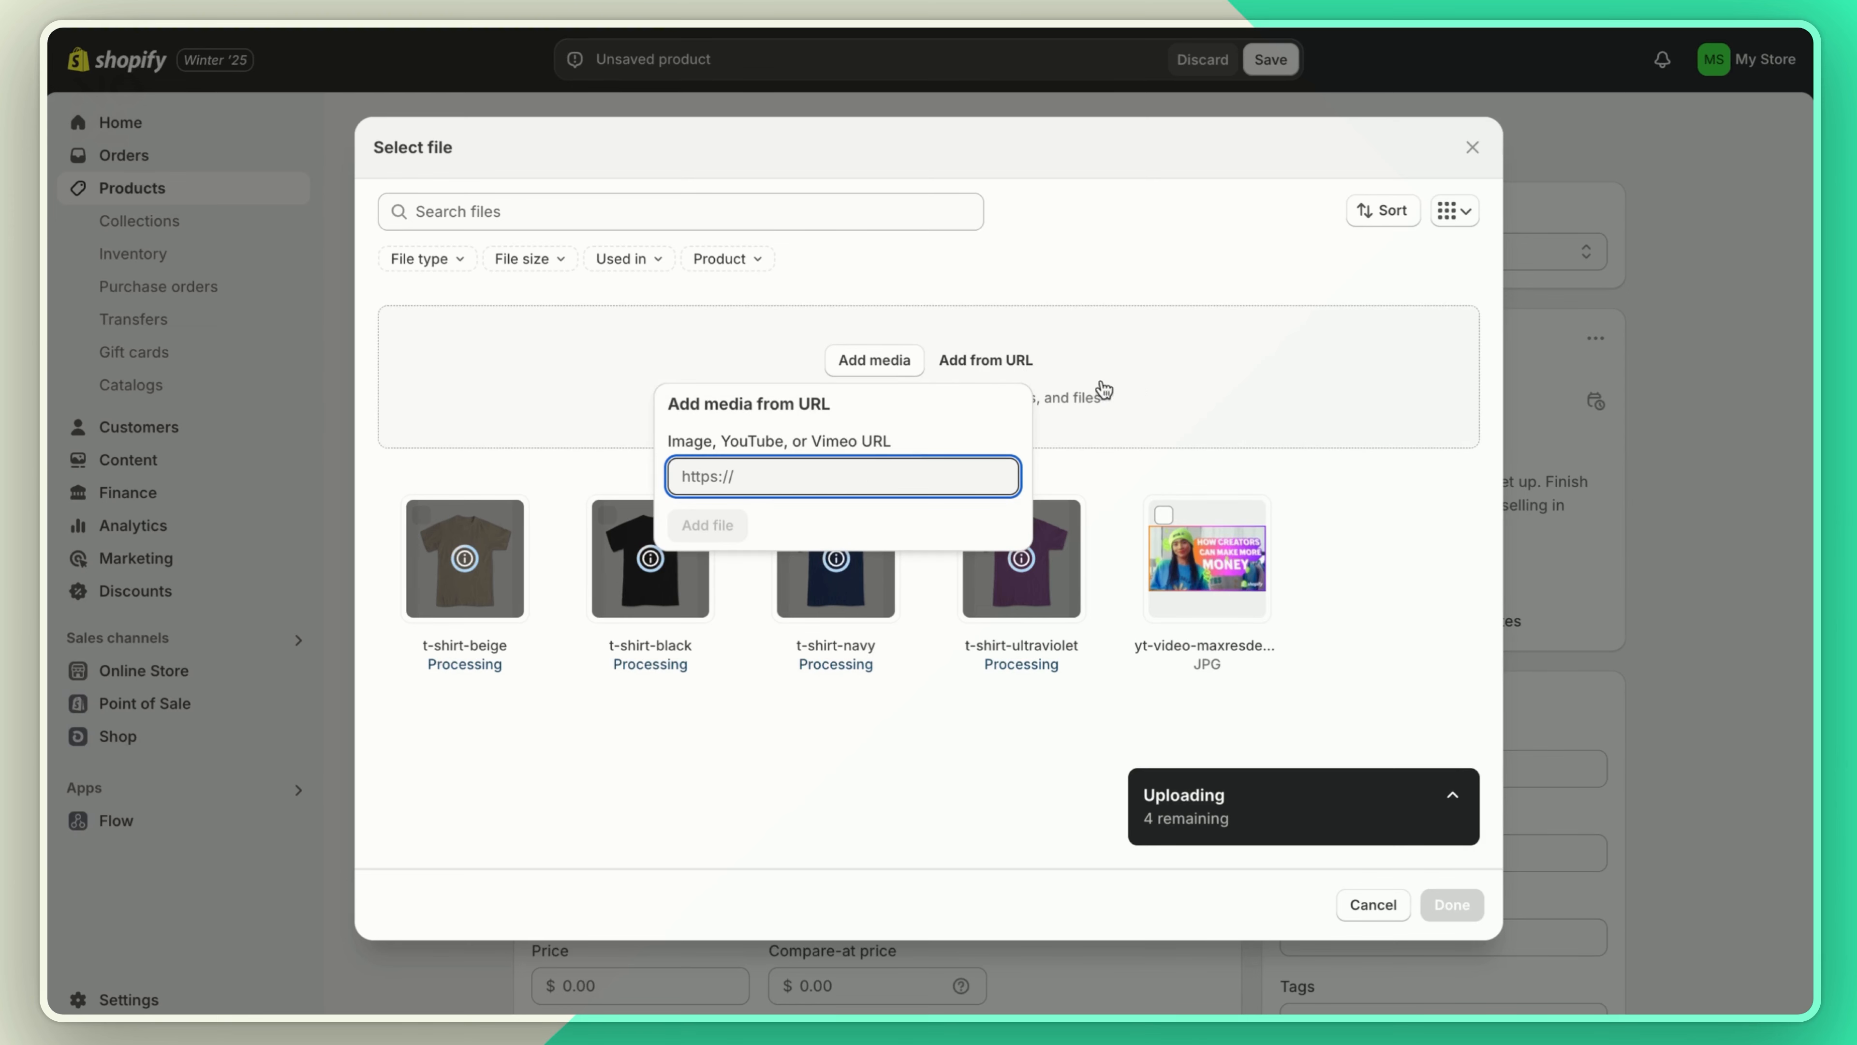
left_click(1177, 363)
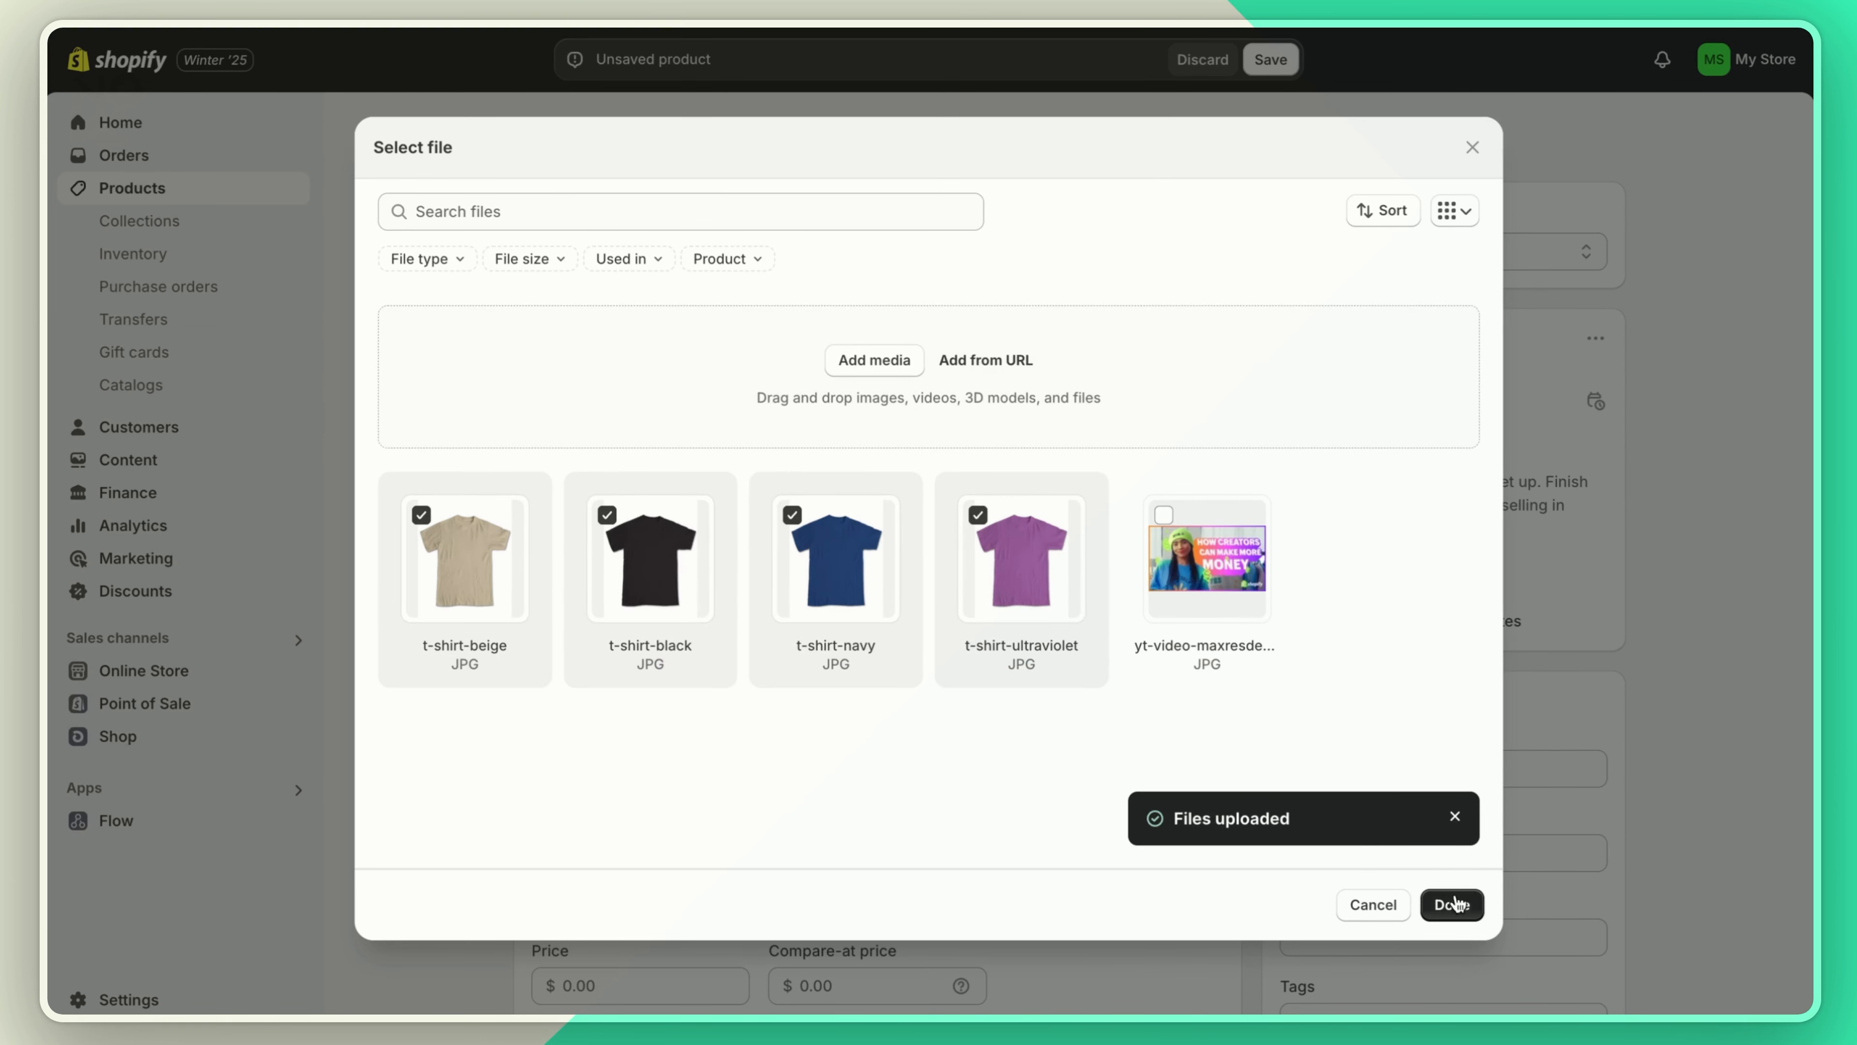
left_click(1457, 816)
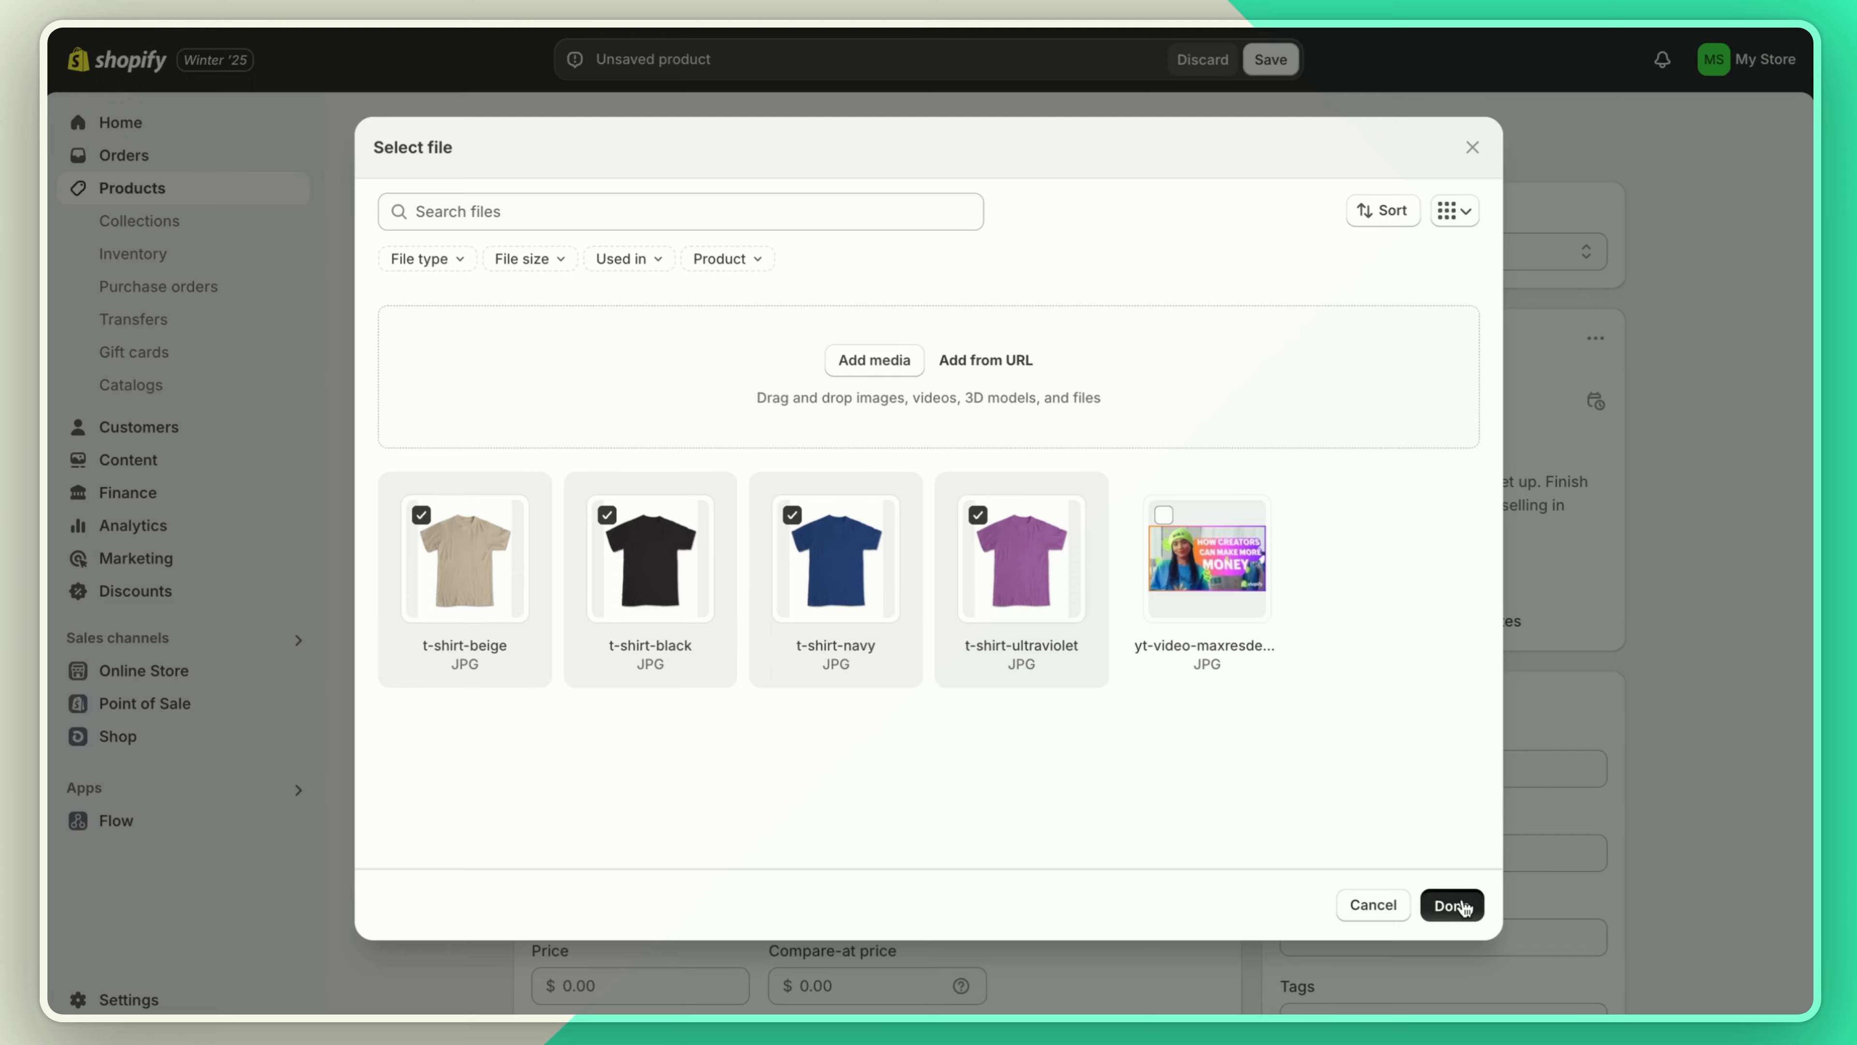
left_click(1457, 904)
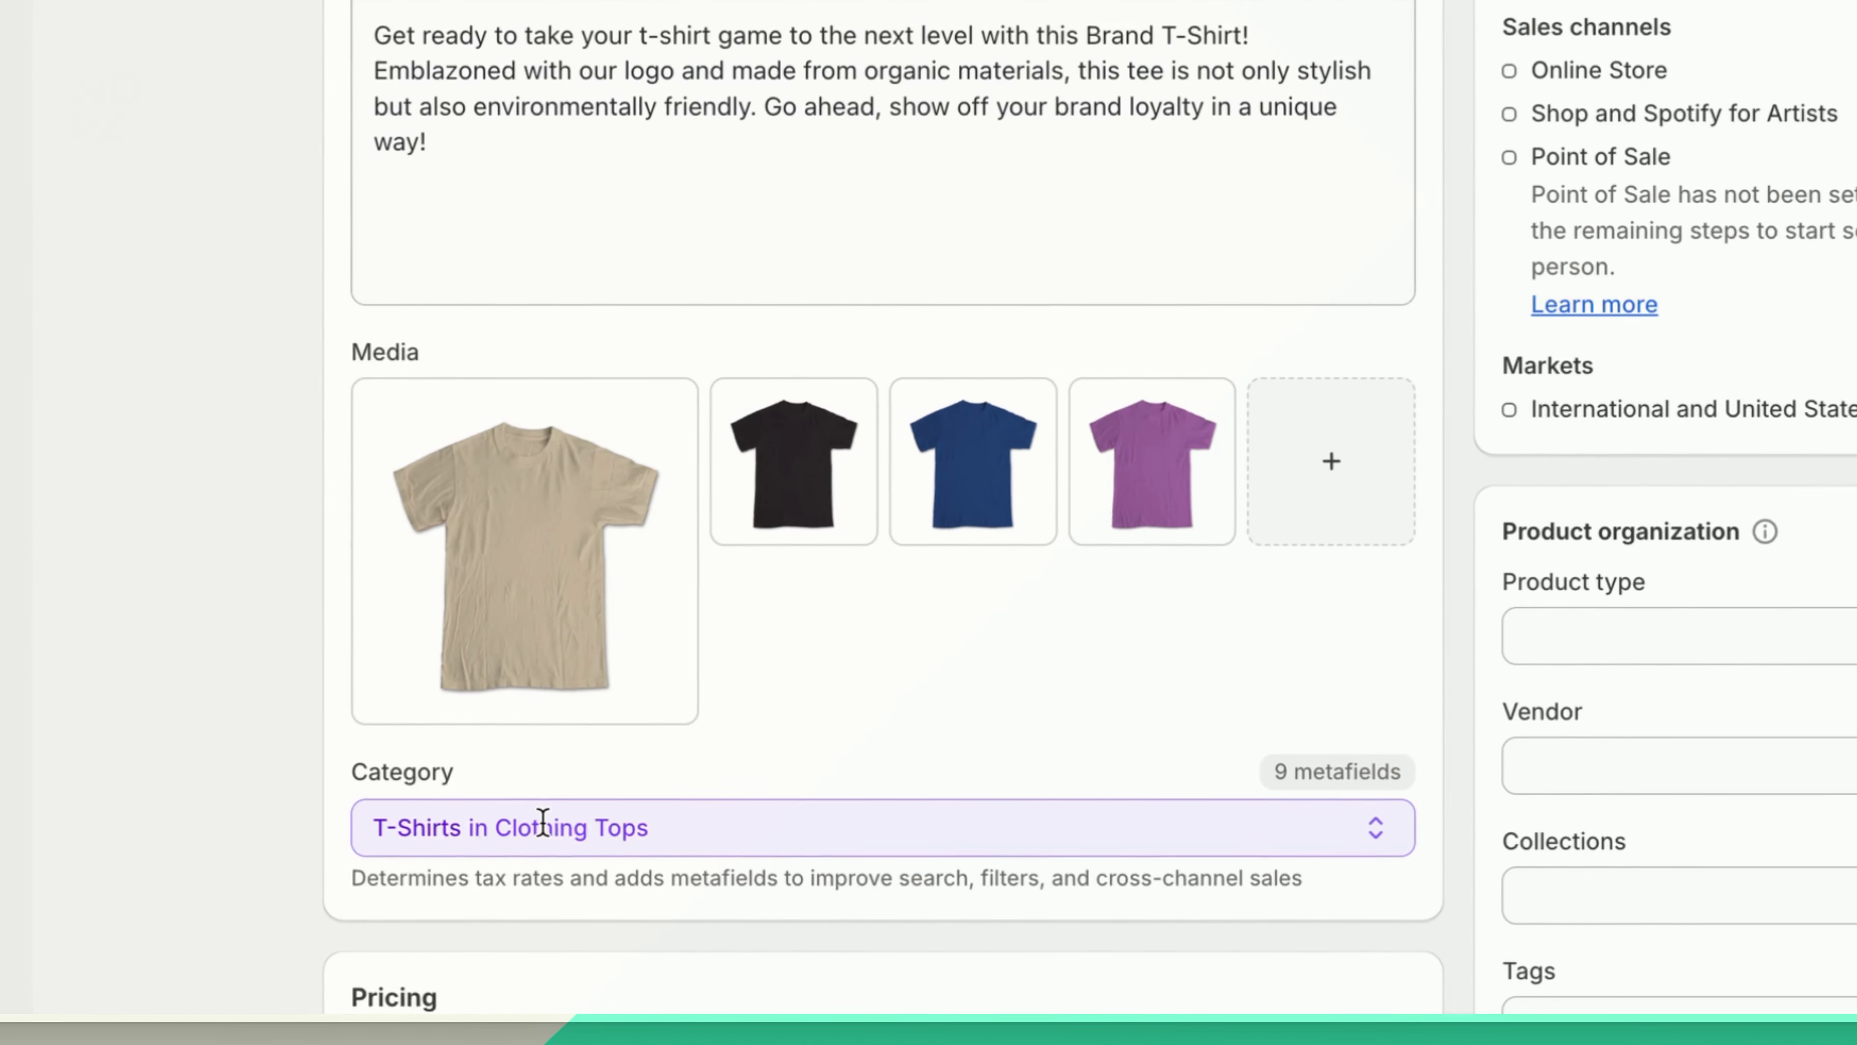
Step: Browse the product category hierarchy from Clothing Tops up to the top-level categories
left_click(656, 892)
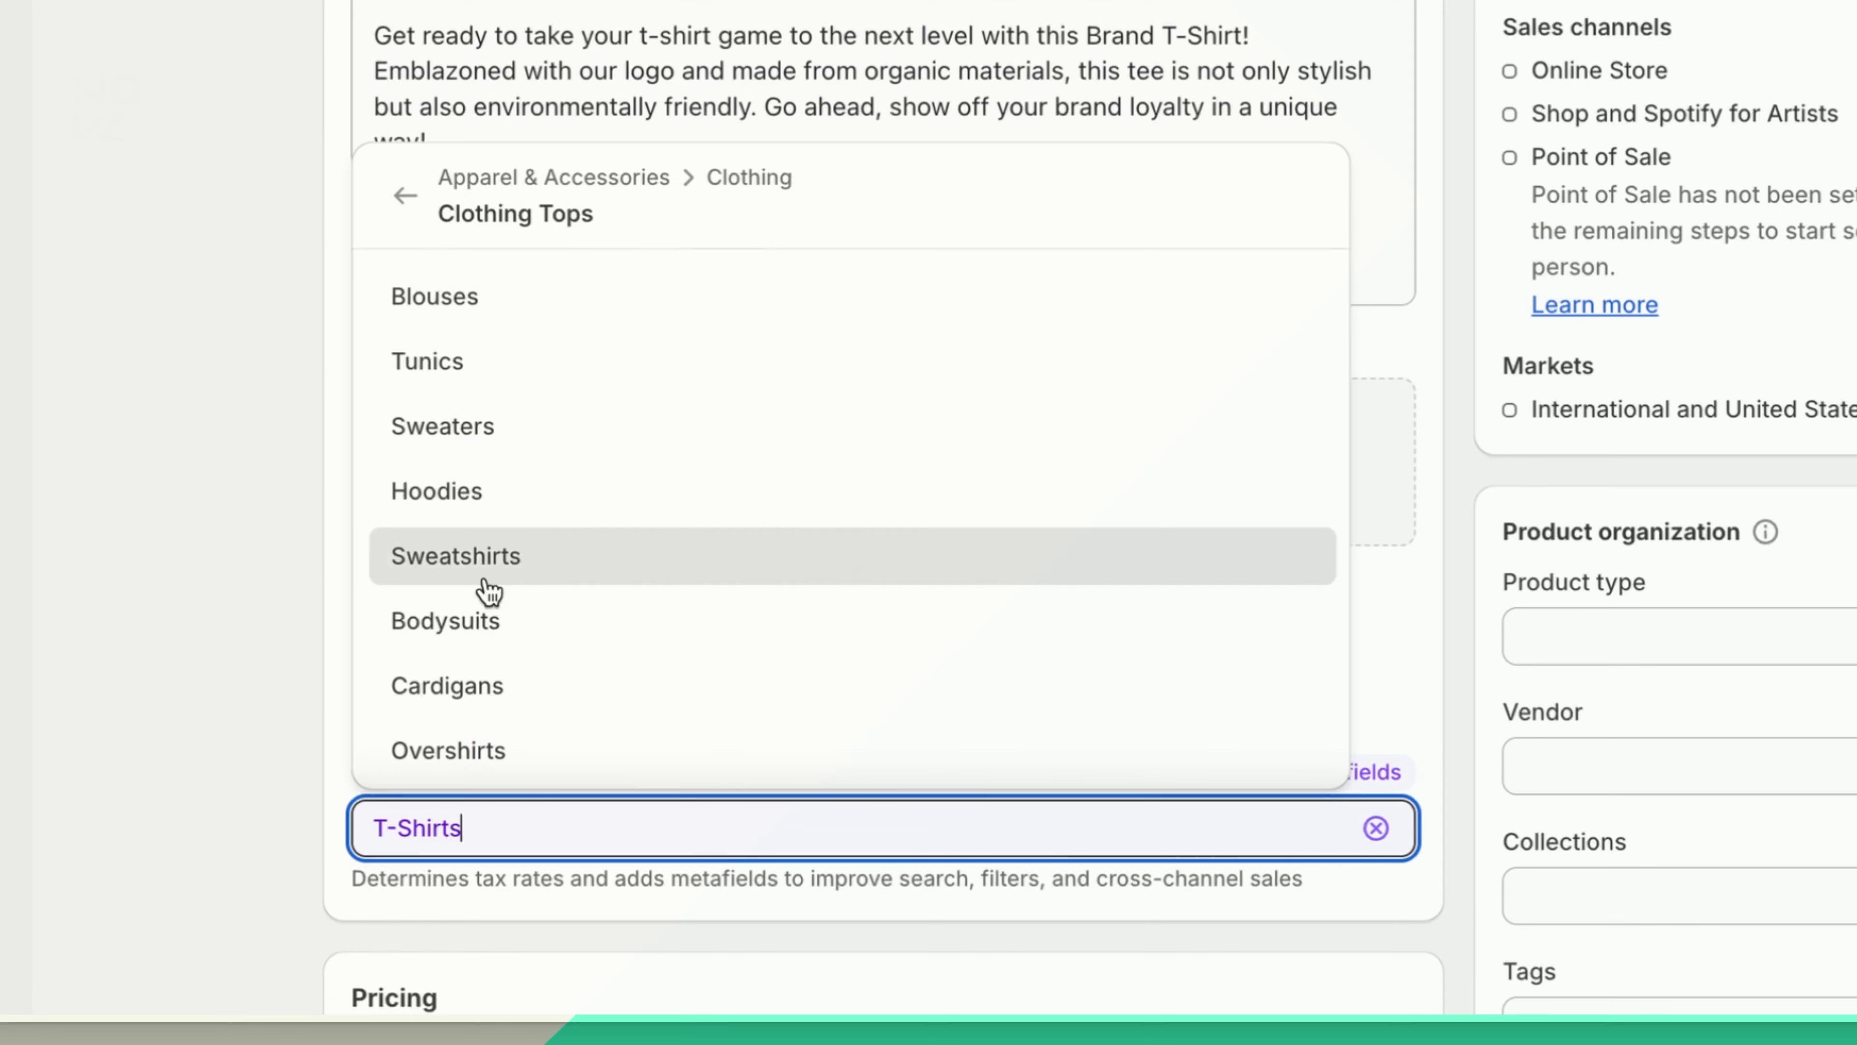
left_click(400, 221)
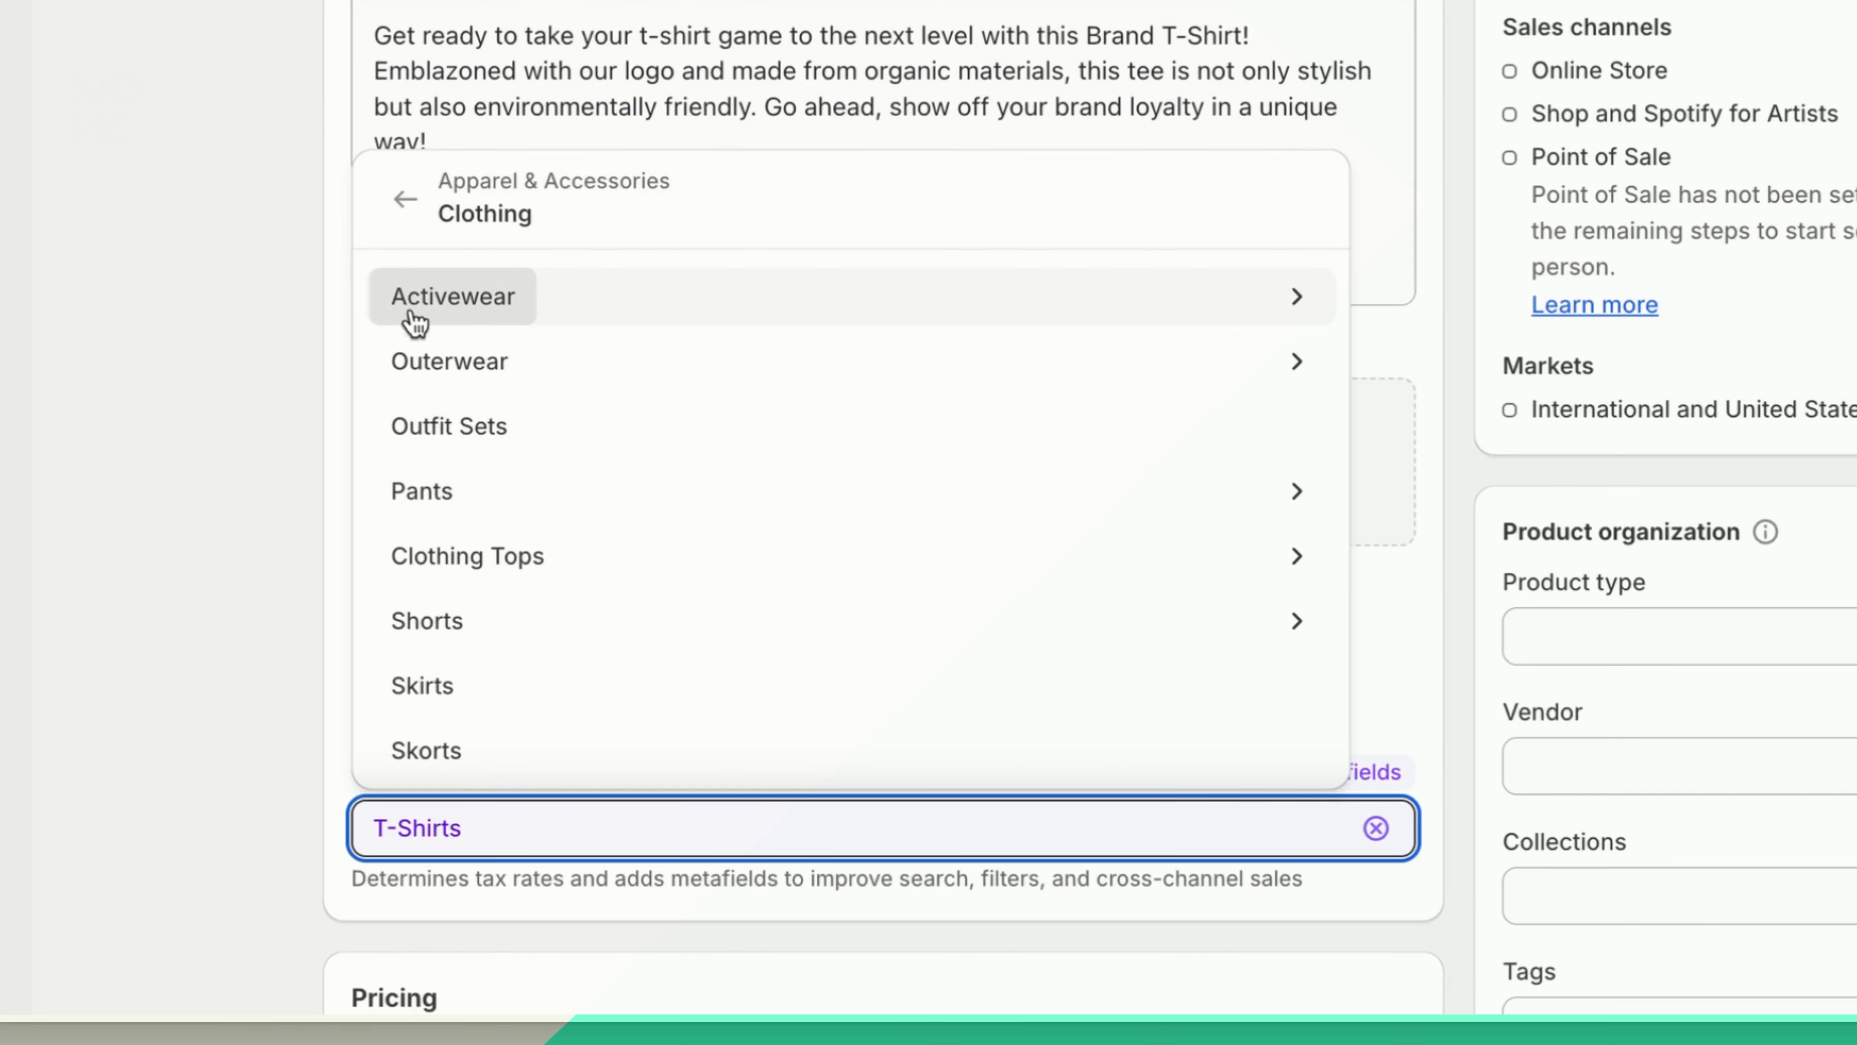
left_click(407, 219)
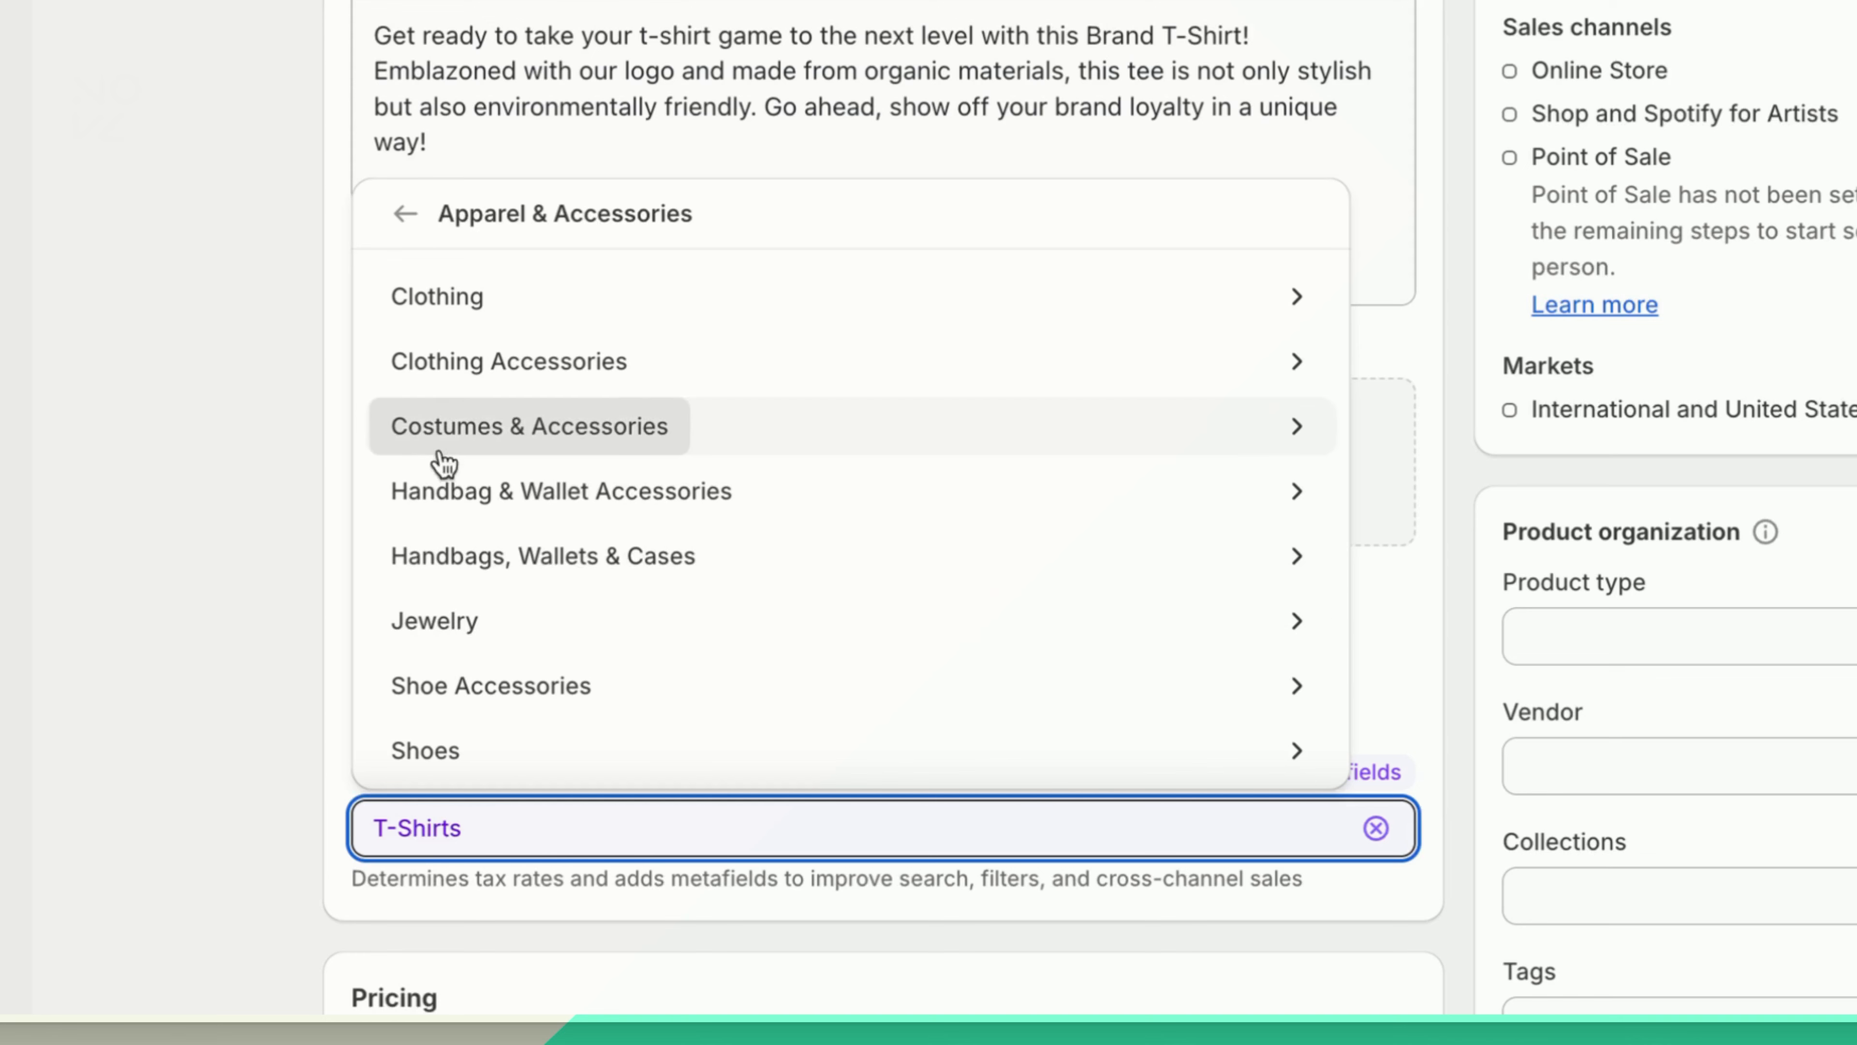
left_click(421, 240)
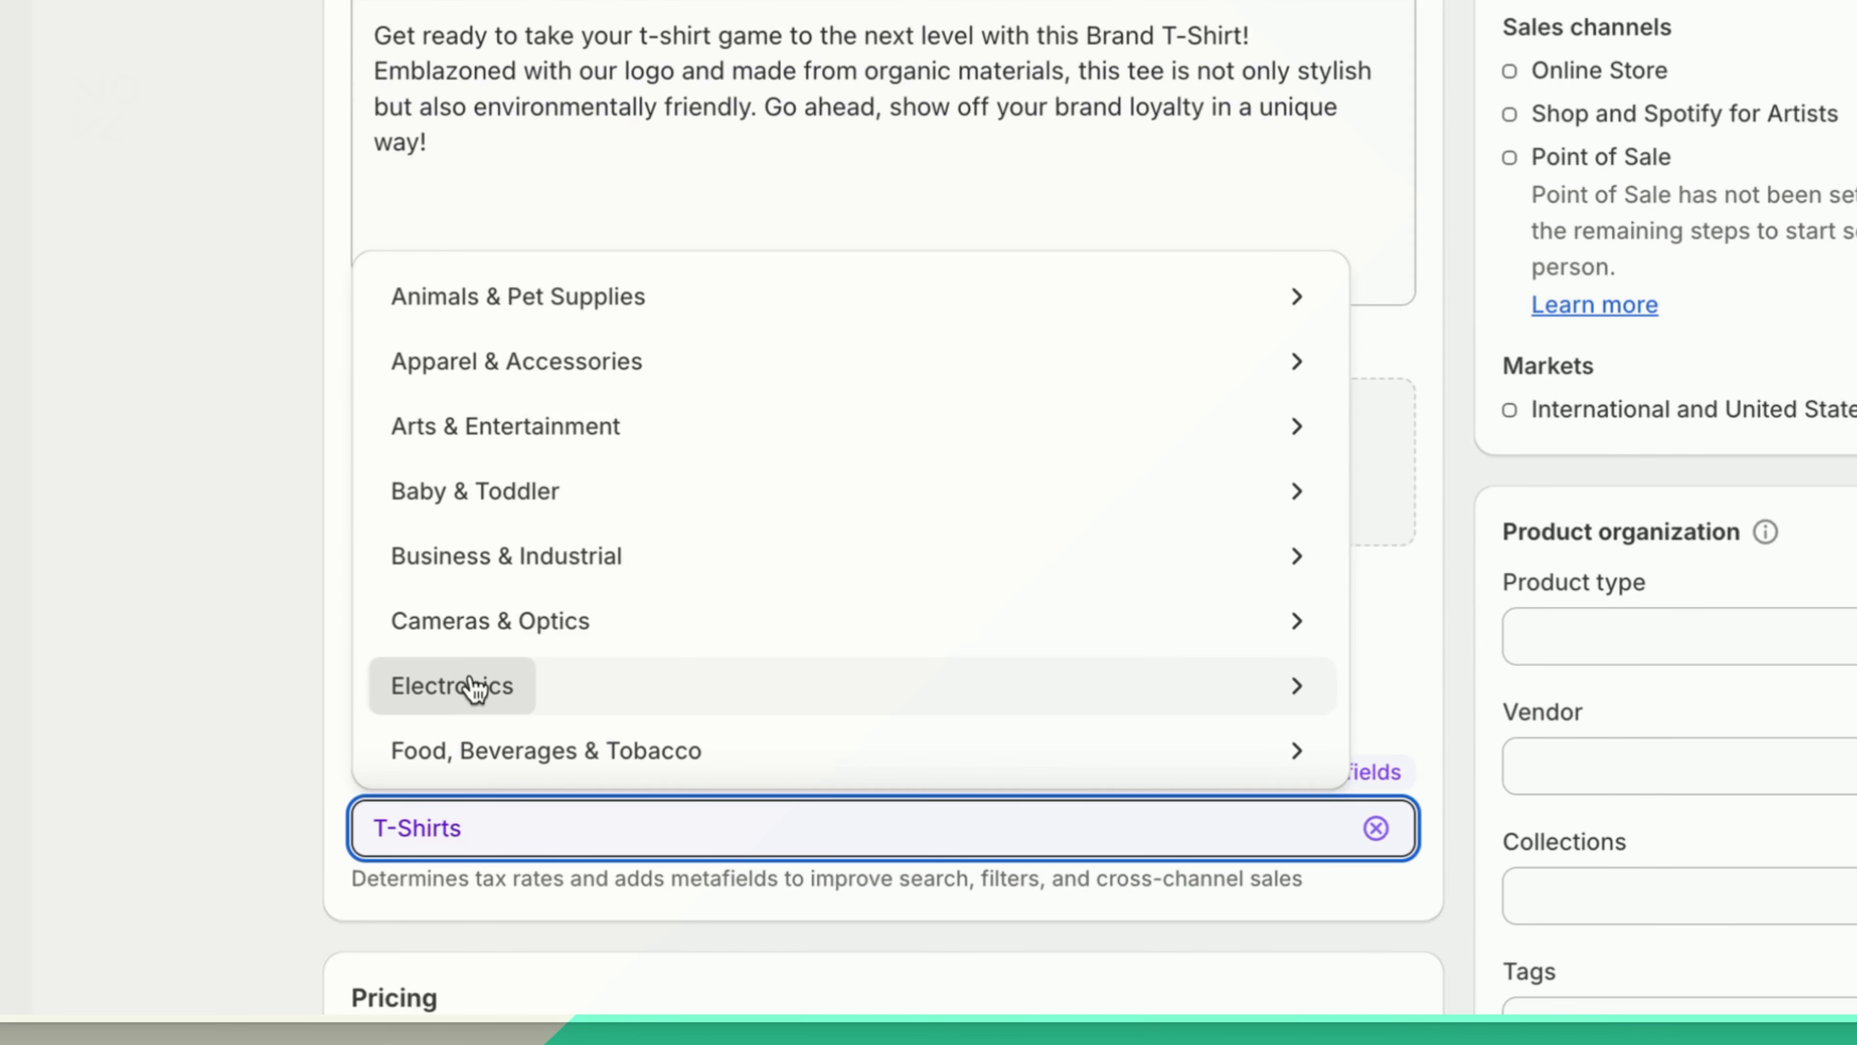
left_click(322, 839)
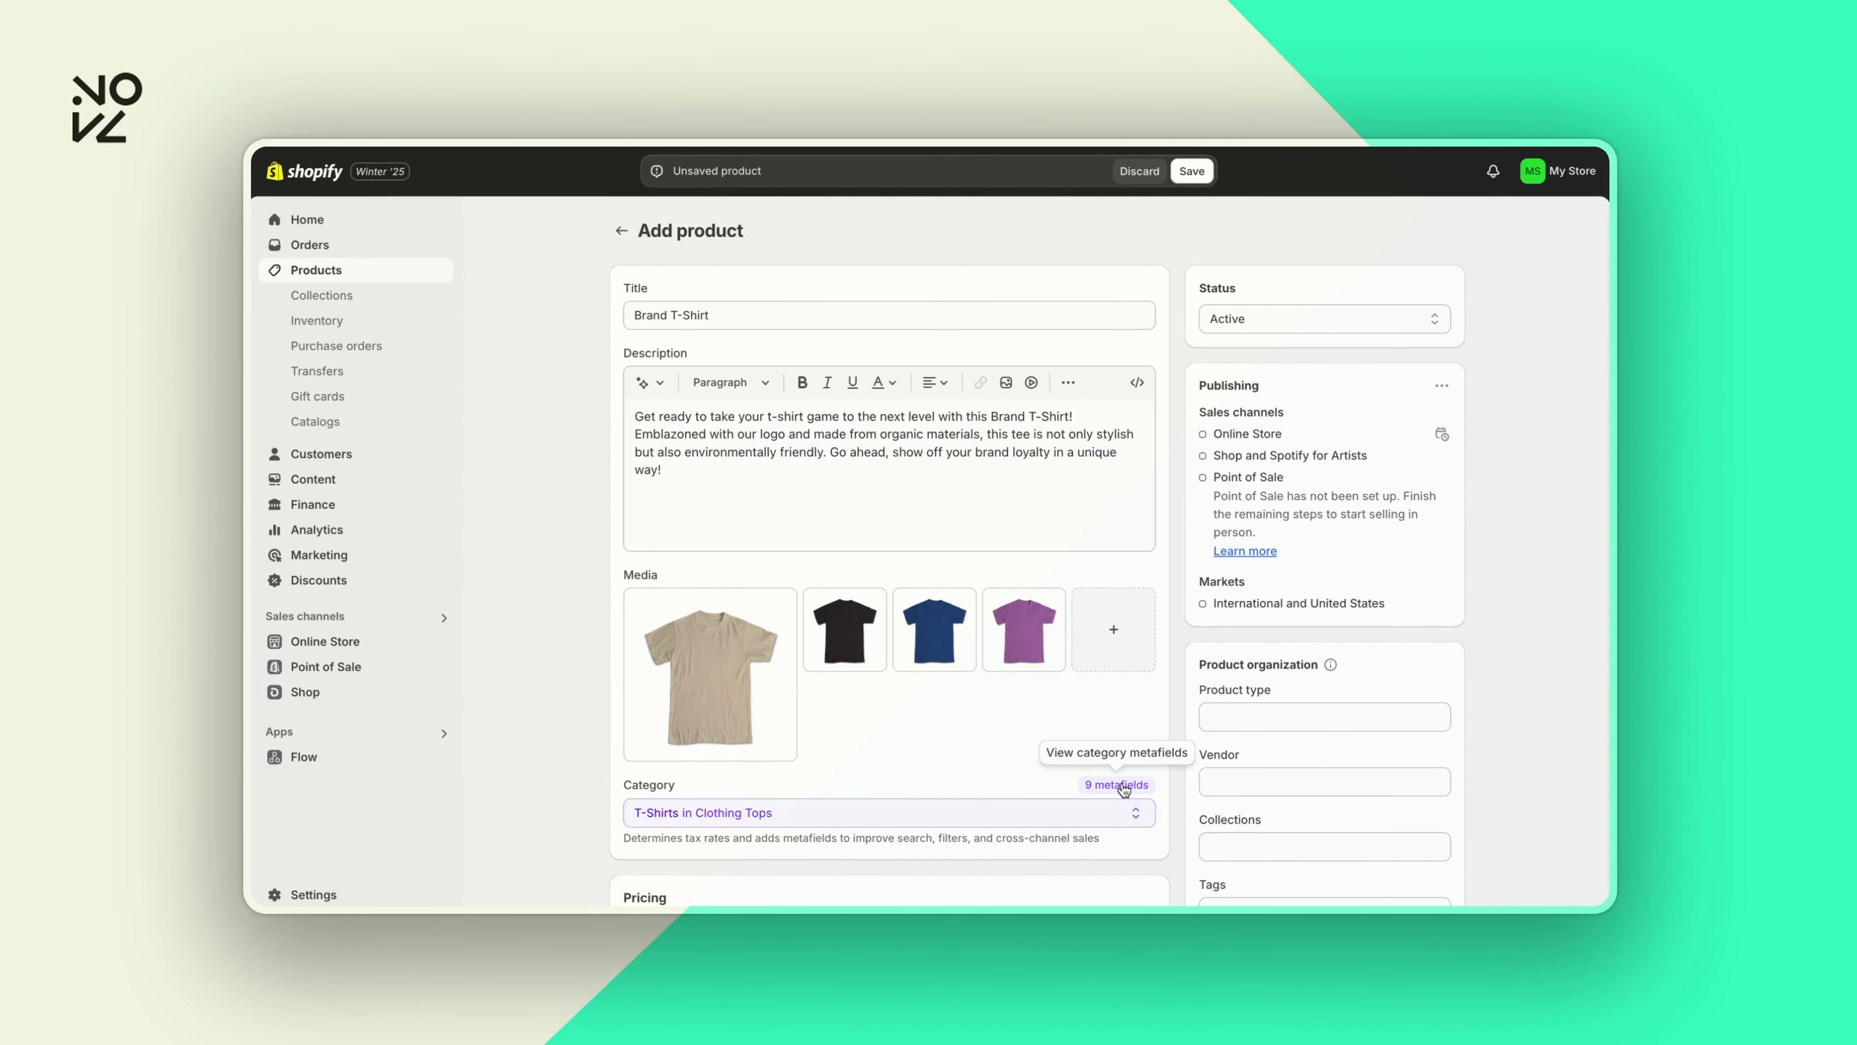
Step: View the category metafields and remove the Top length type metafield
left_click(1119, 784)
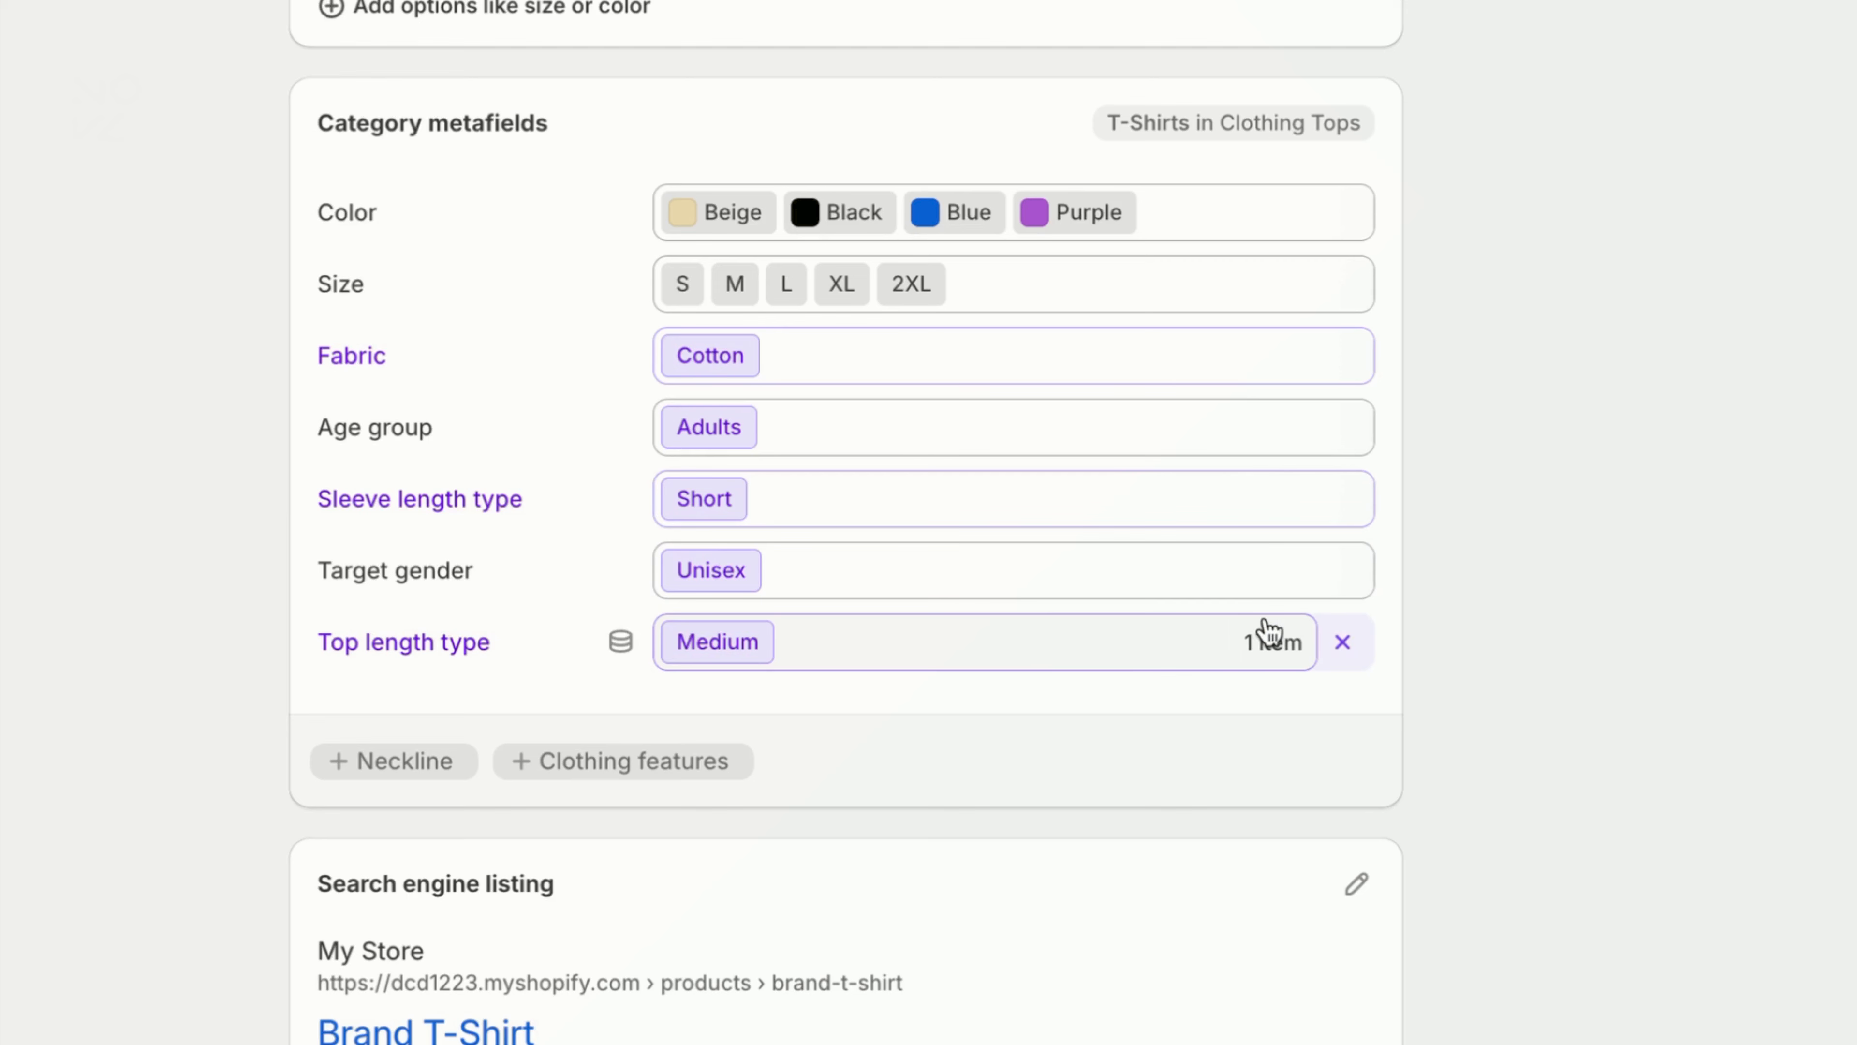
left_click(1343, 643)
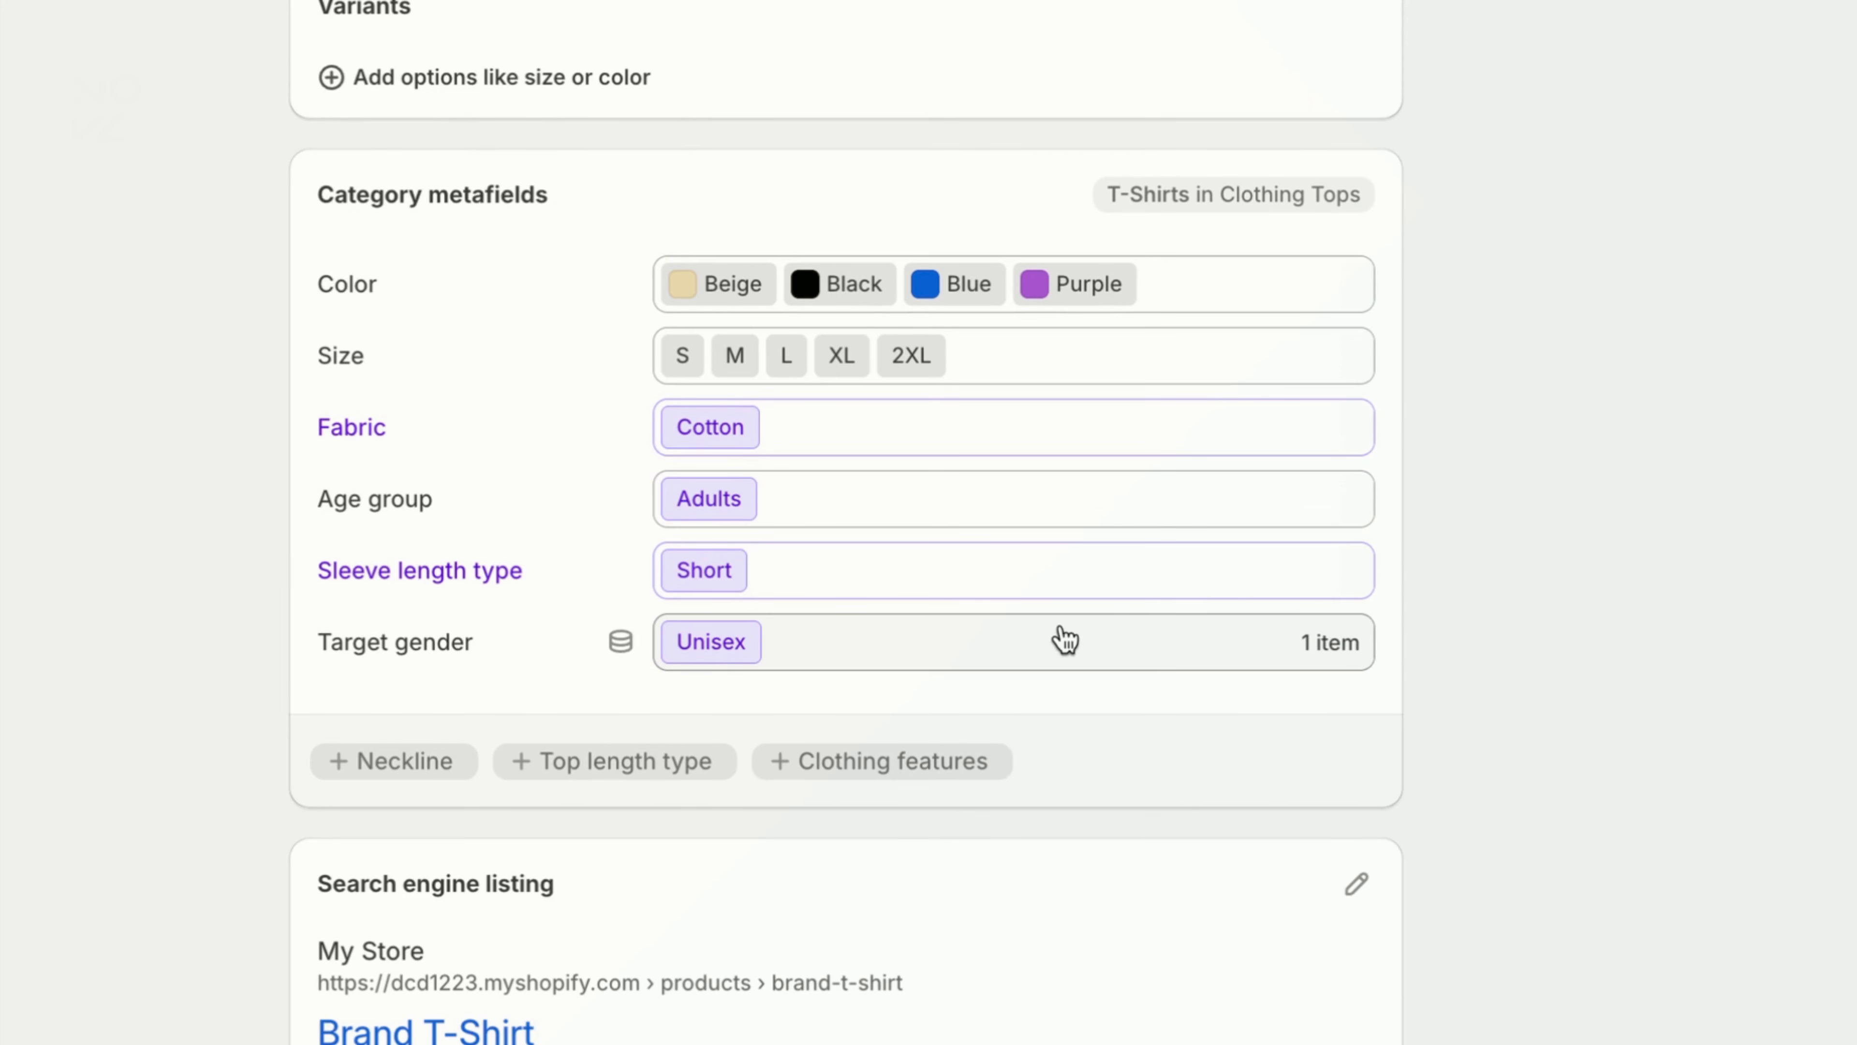
Step: Replace Blue with Navy in the Color metafield and remove Purple from it
left_click(838, 286)
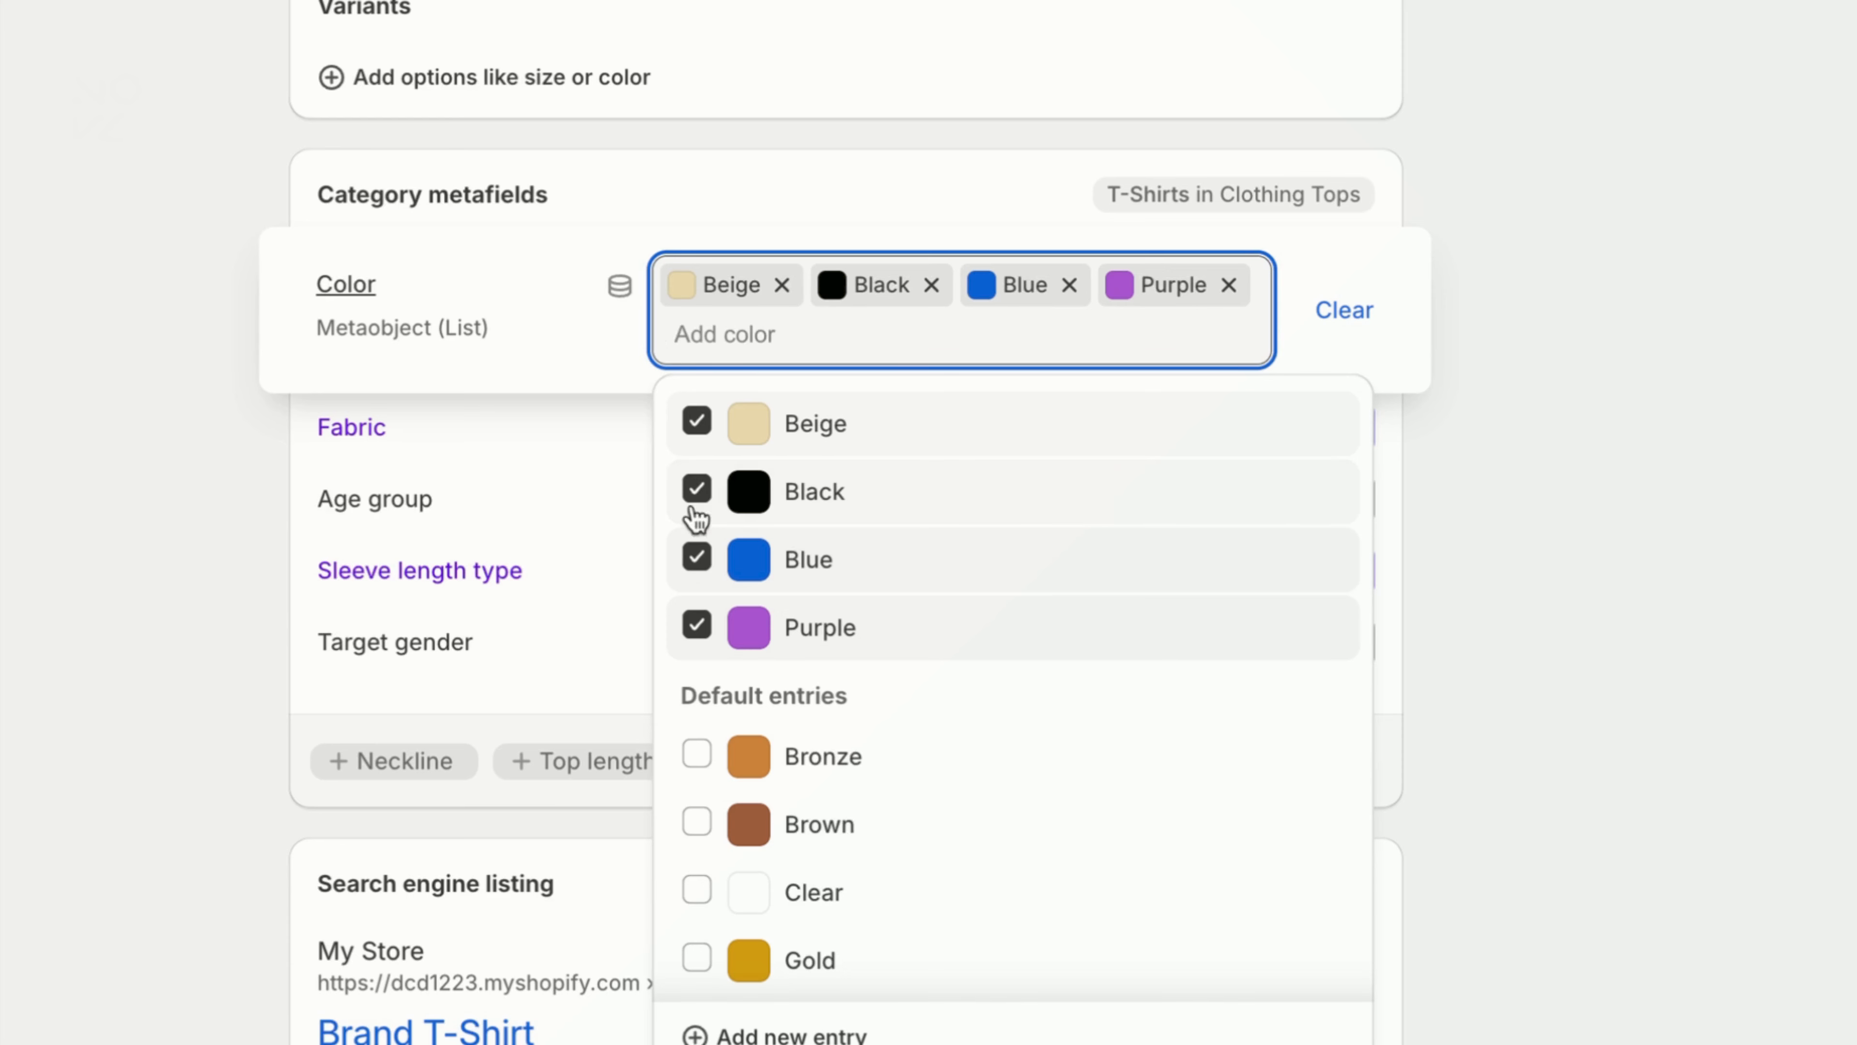
left_click(697, 559)
scroll(760, 688, "down", 4)
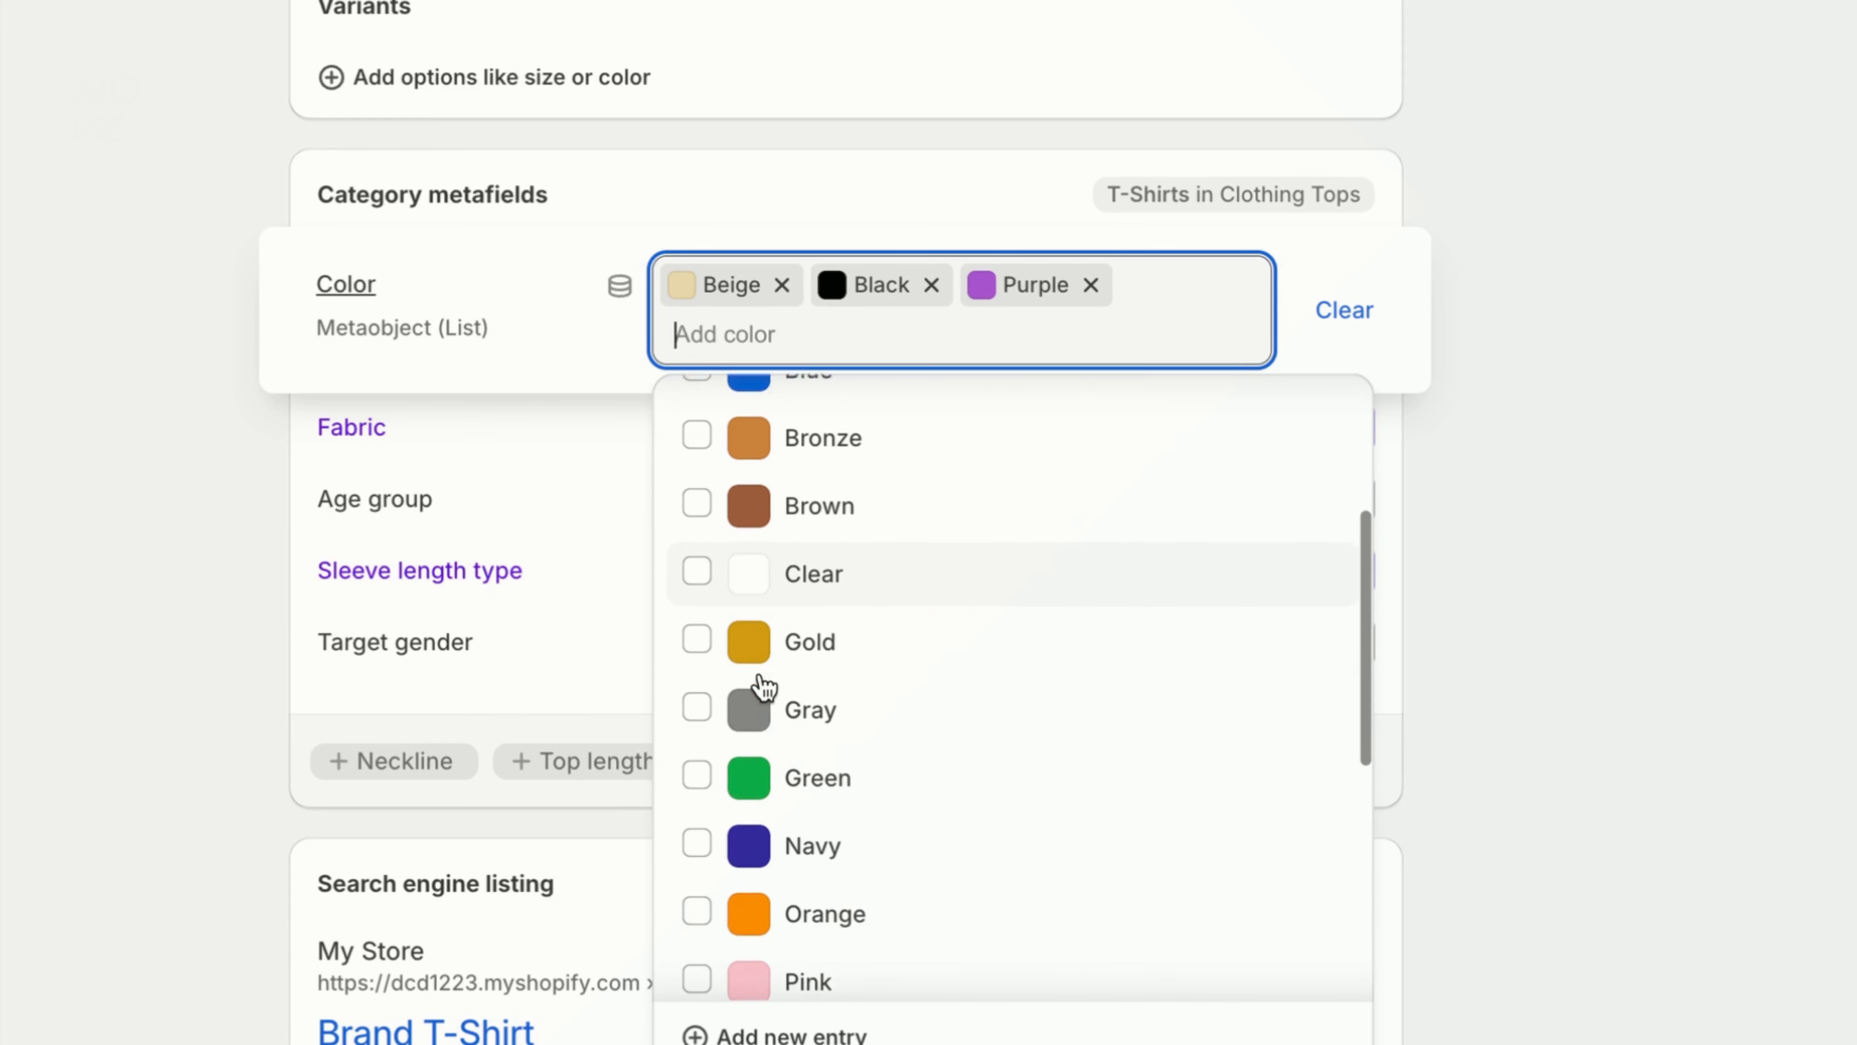
left_click(697, 808)
scroll(804, 724, "up", 3)
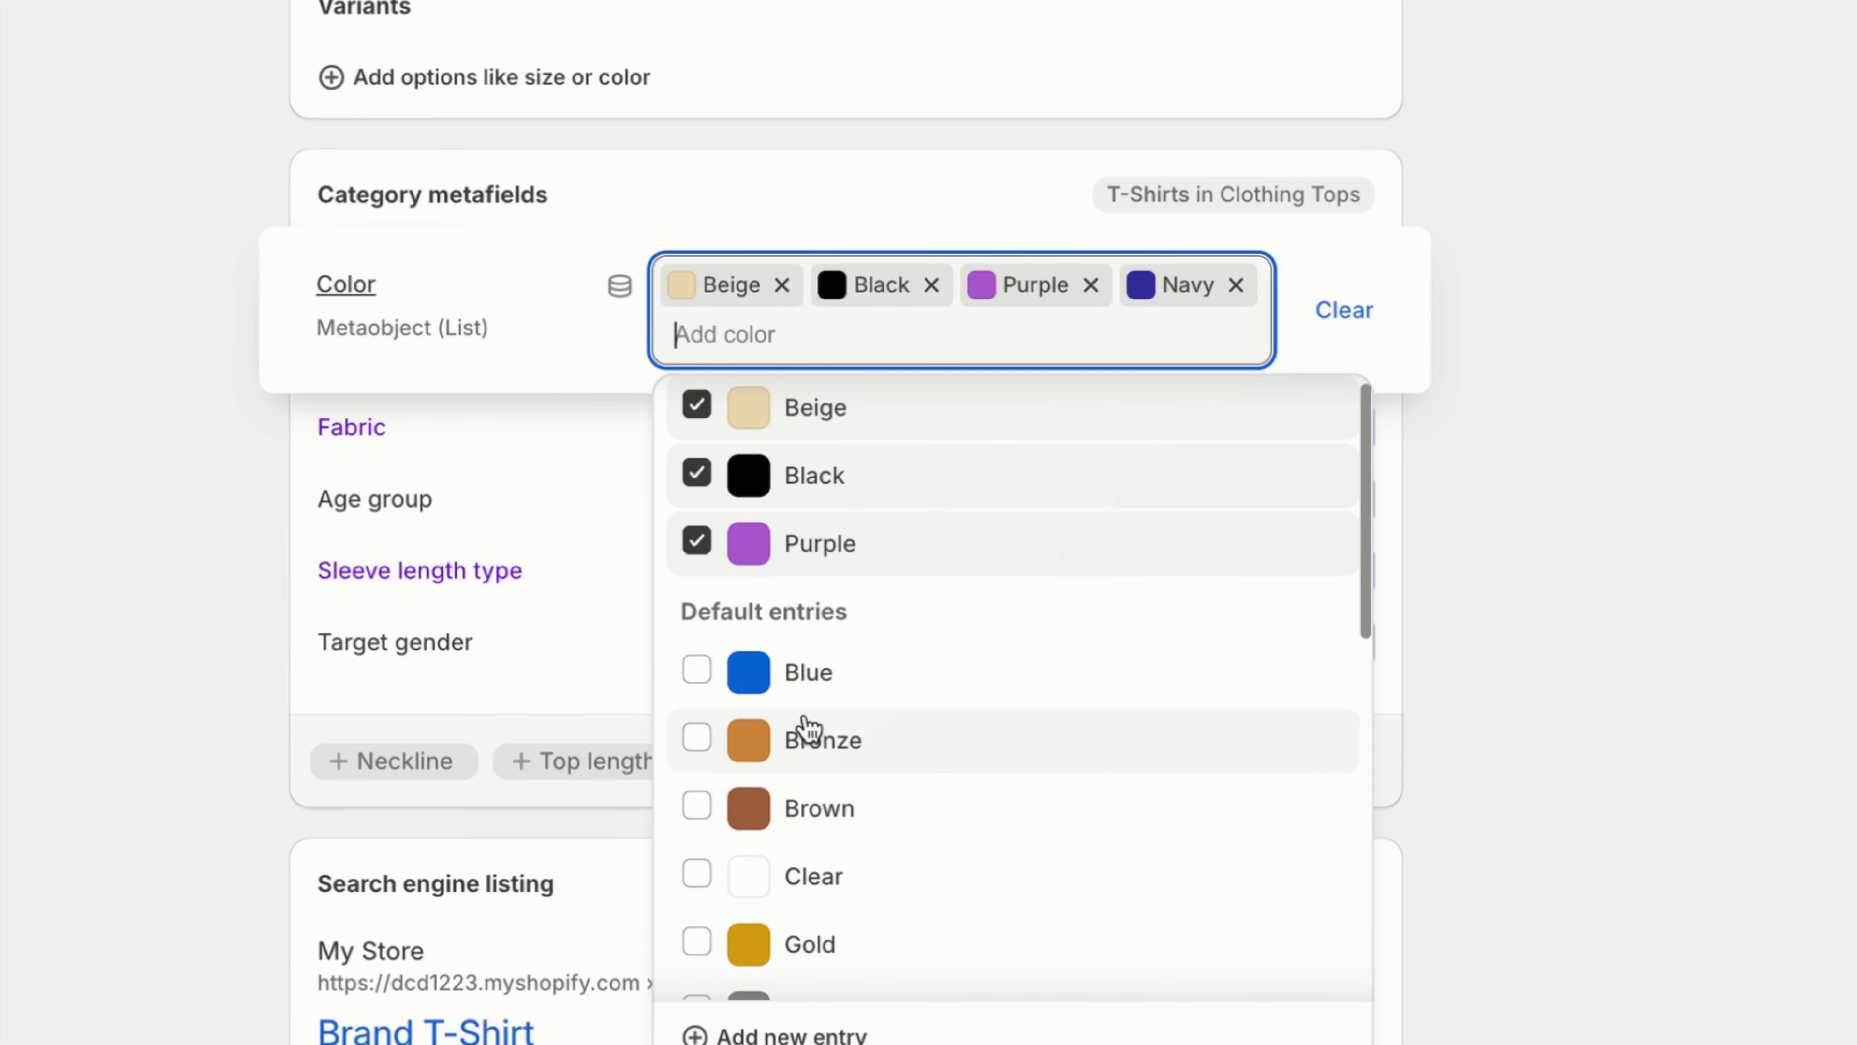
left_click(697, 542)
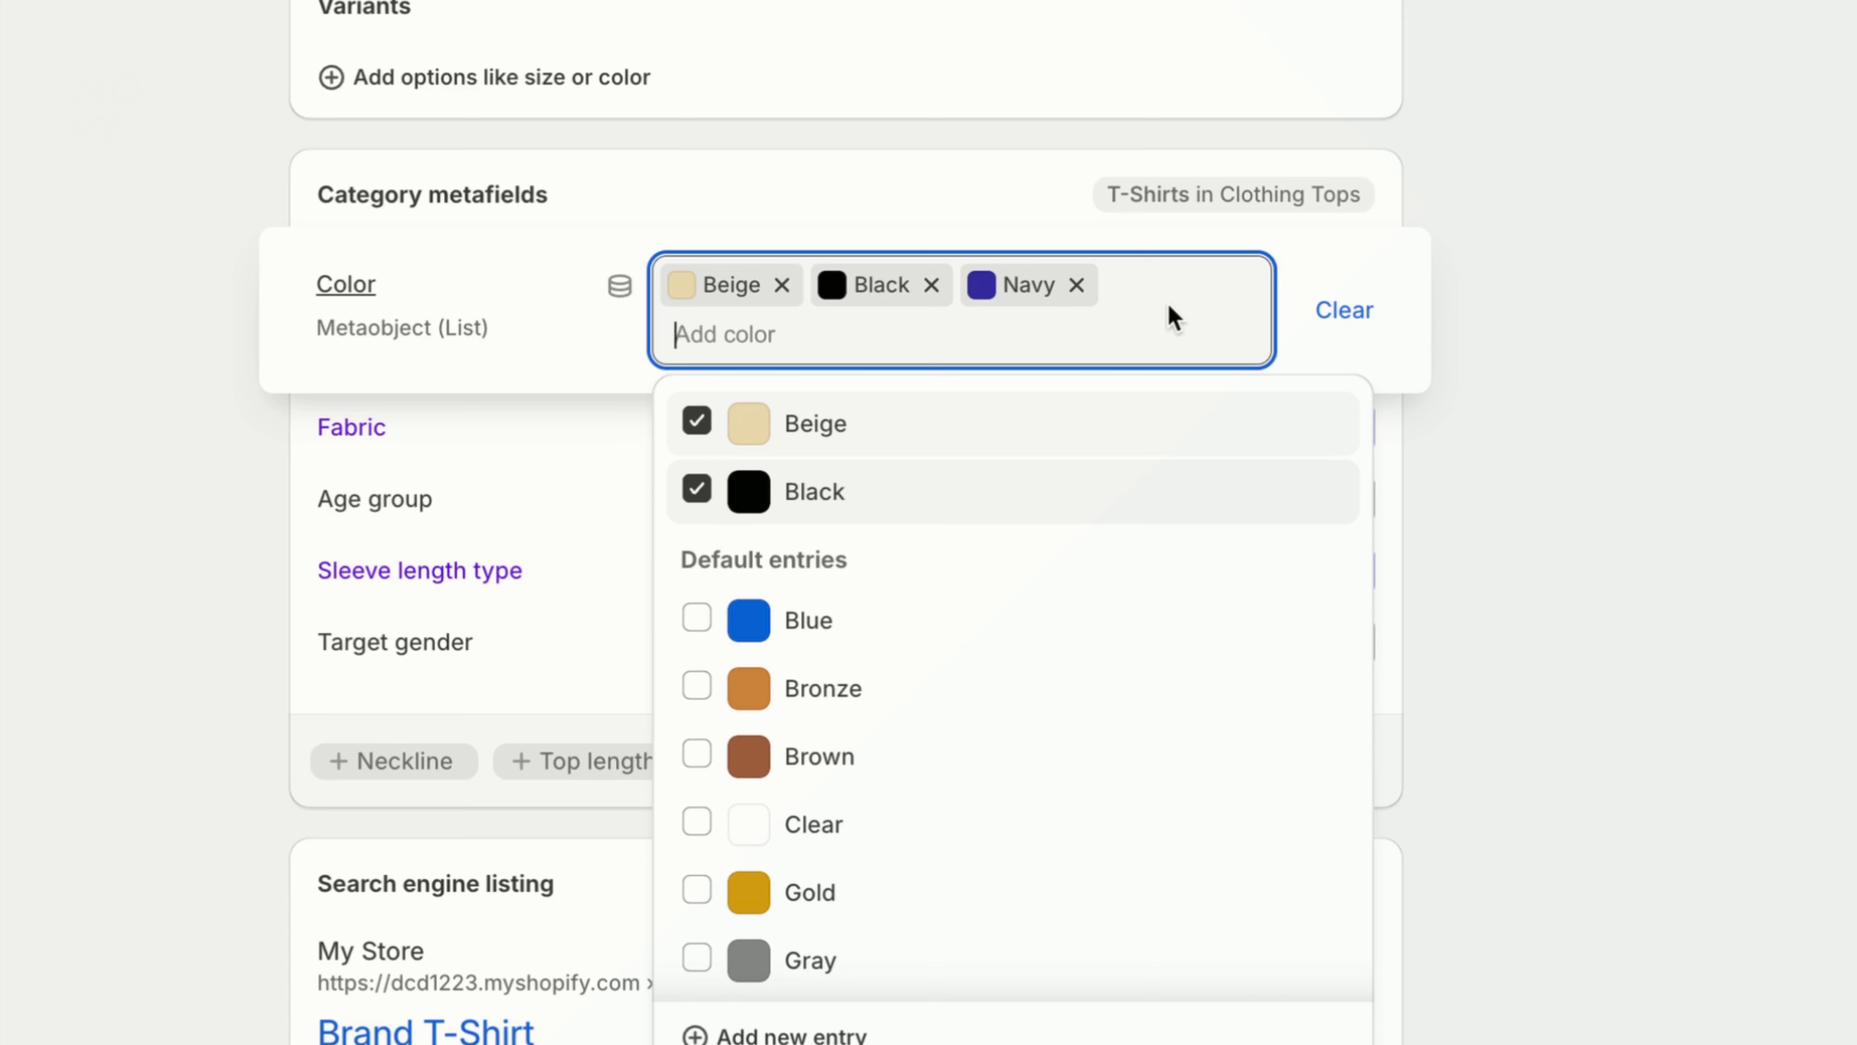
Step: Start a new Color metafield entry labelled "ultraviolet" and give it the purple color #651399
type("ultrav")
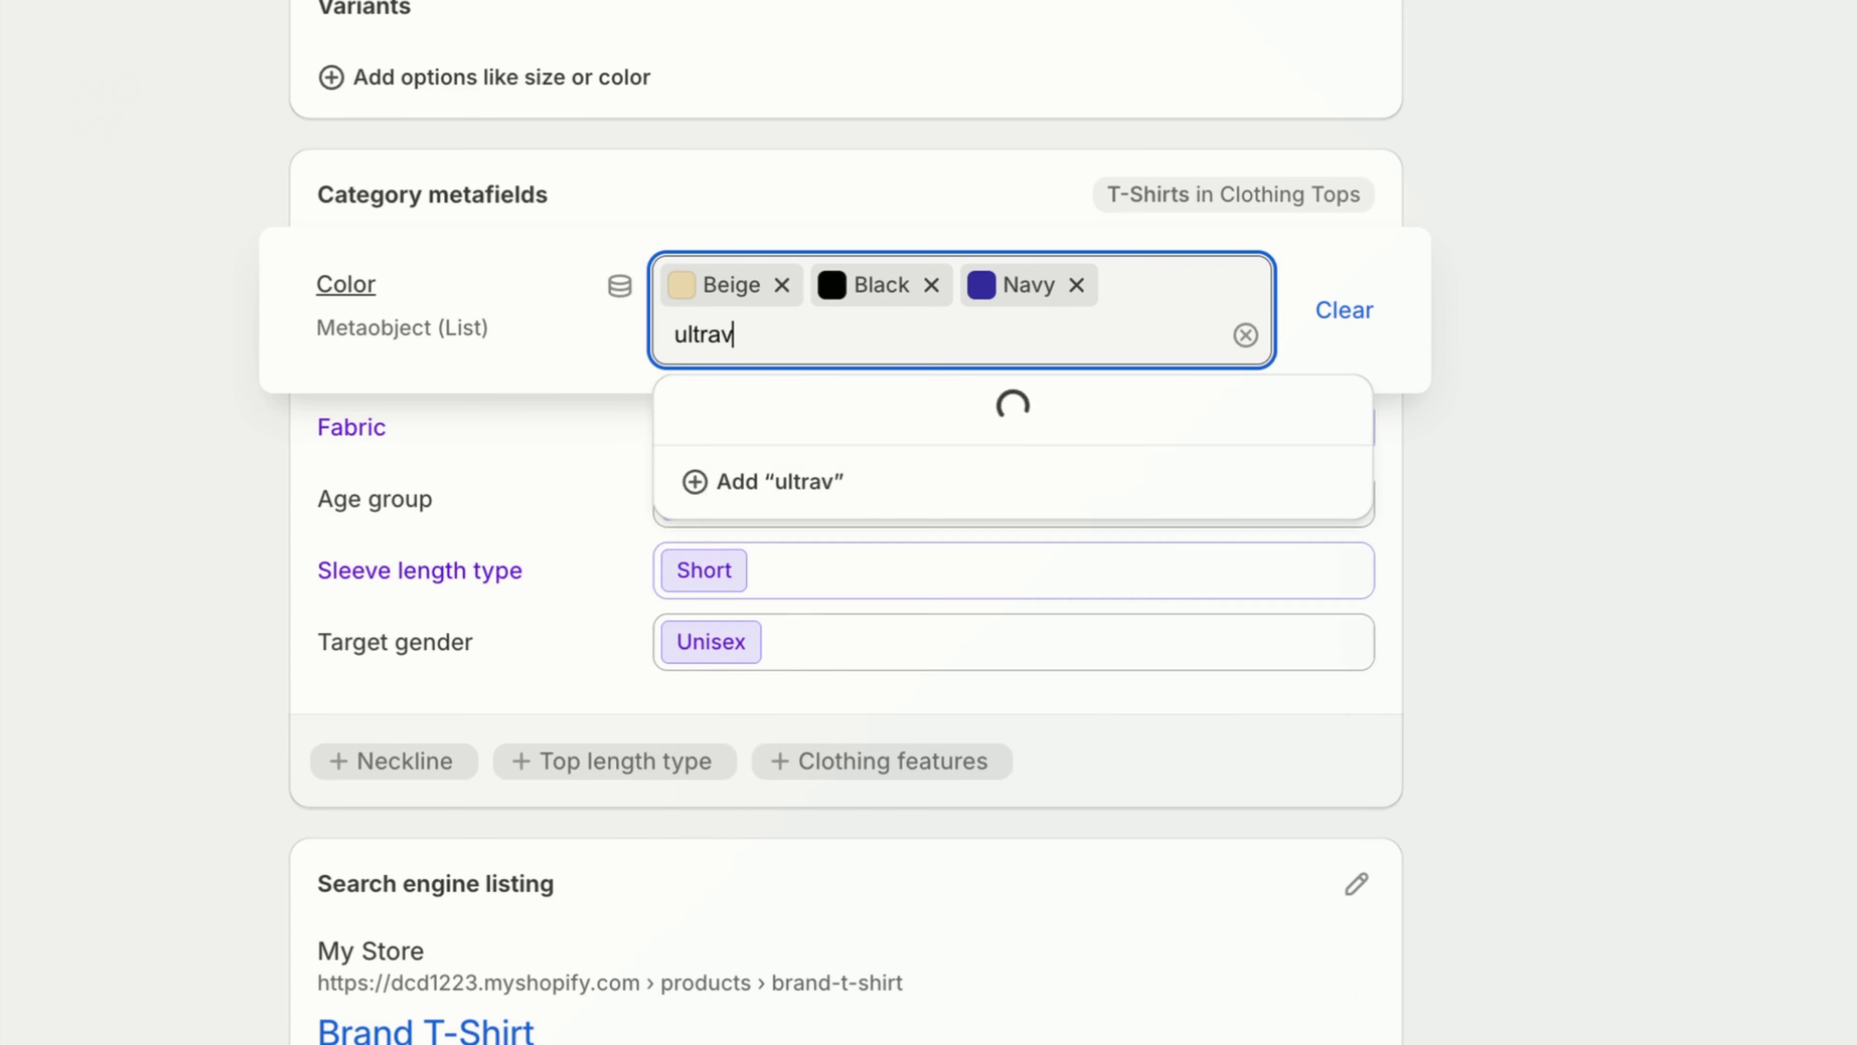
type("iolet")
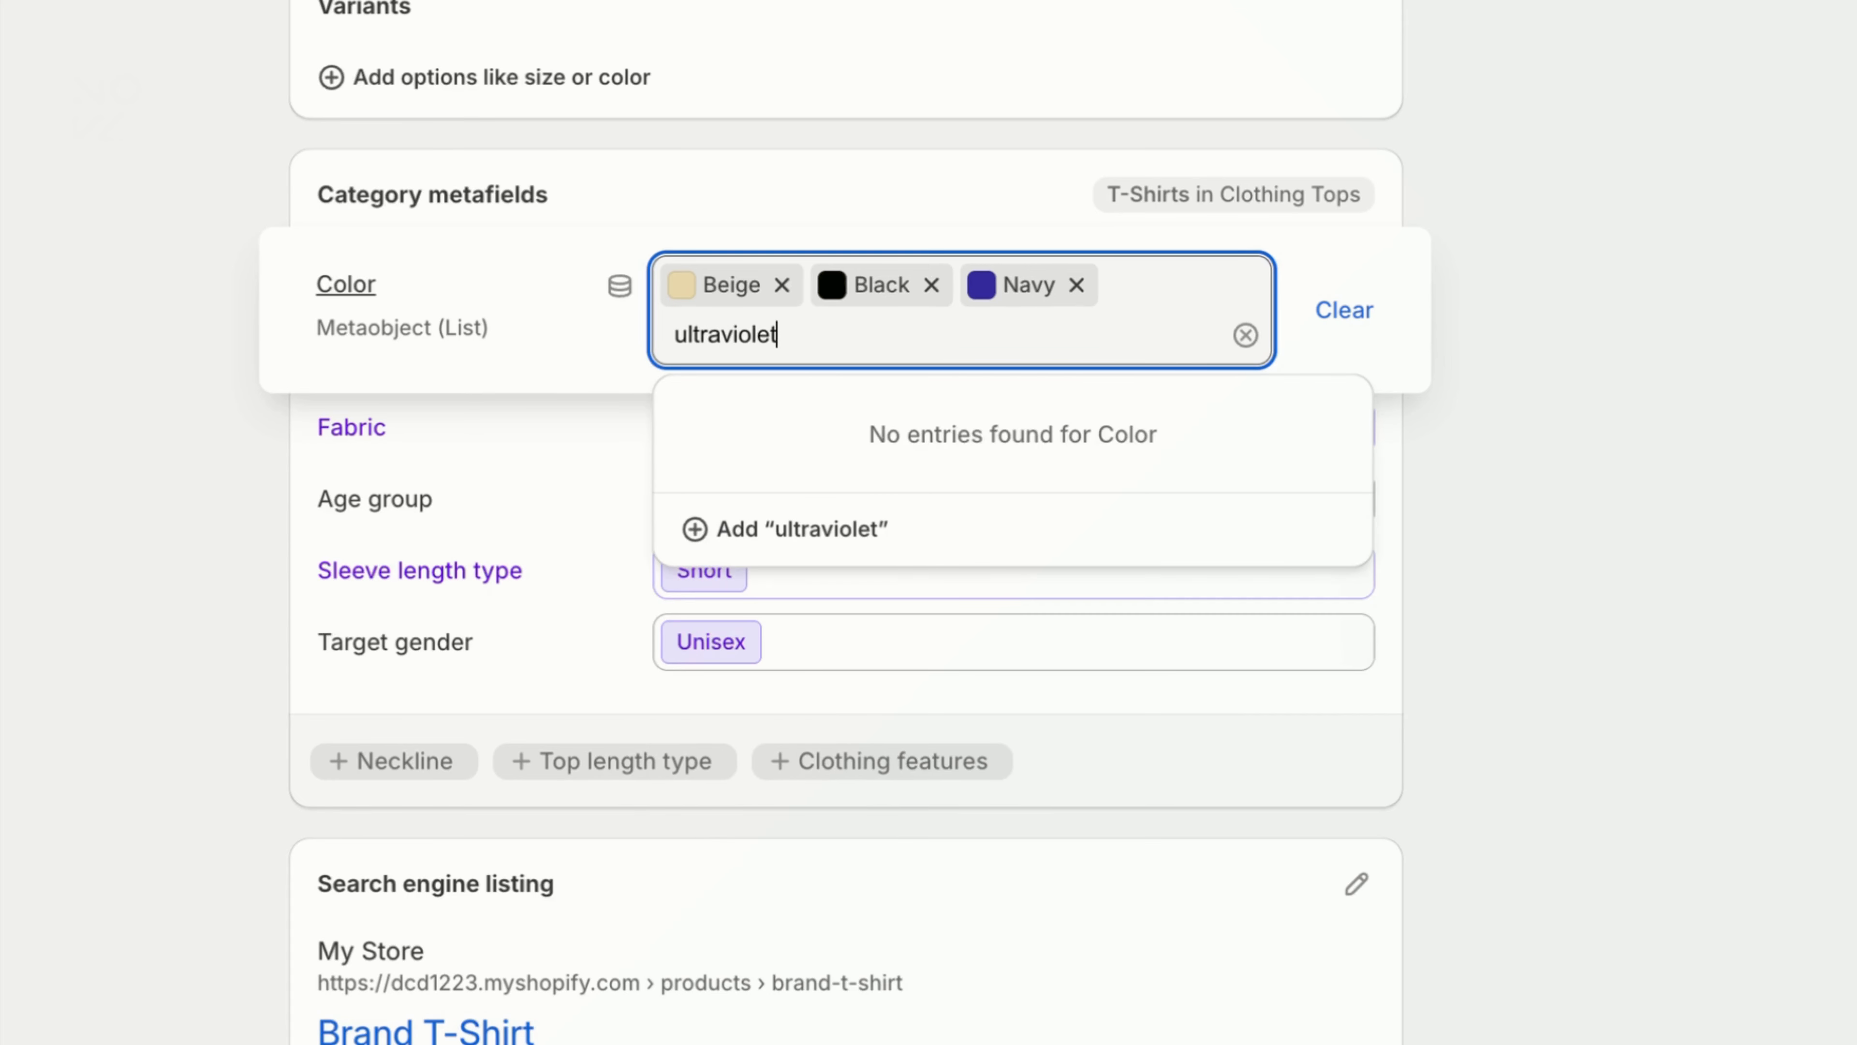
left_click(997, 521)
left_click(485, 340)
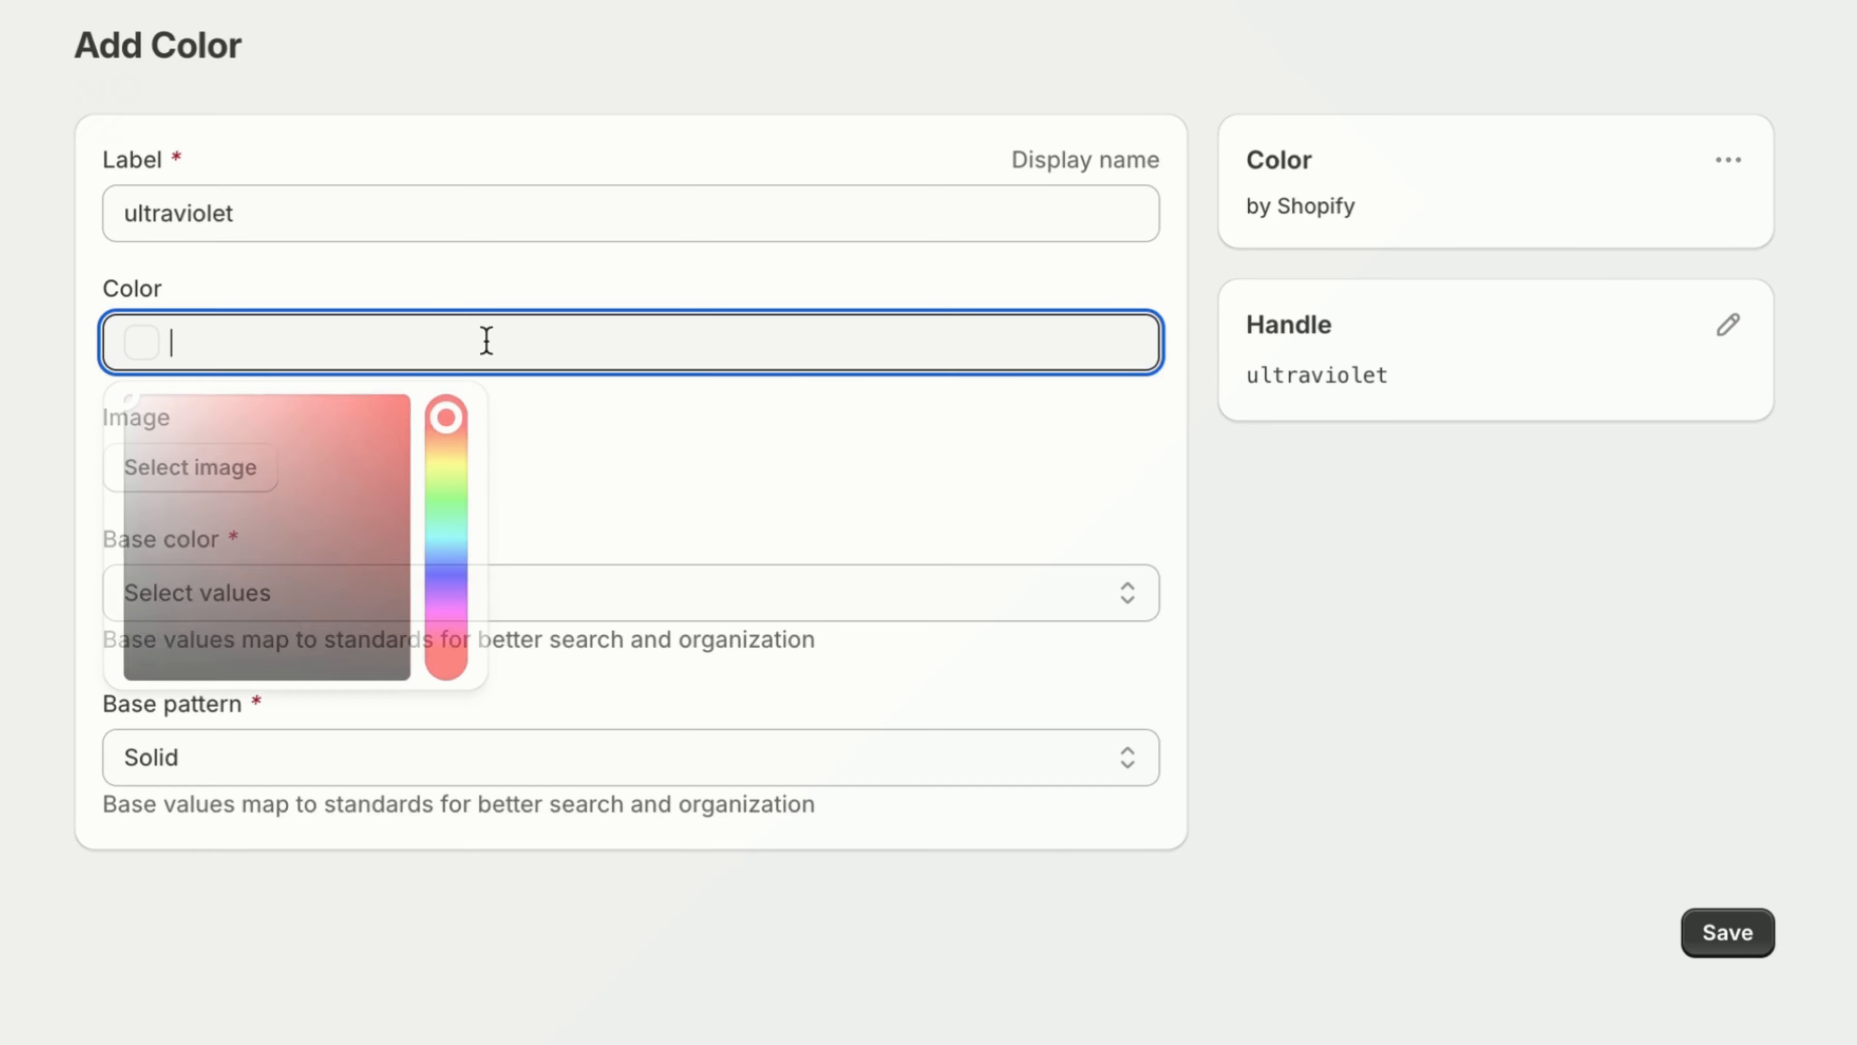
left_click_drag(446, 593, 446, 606)
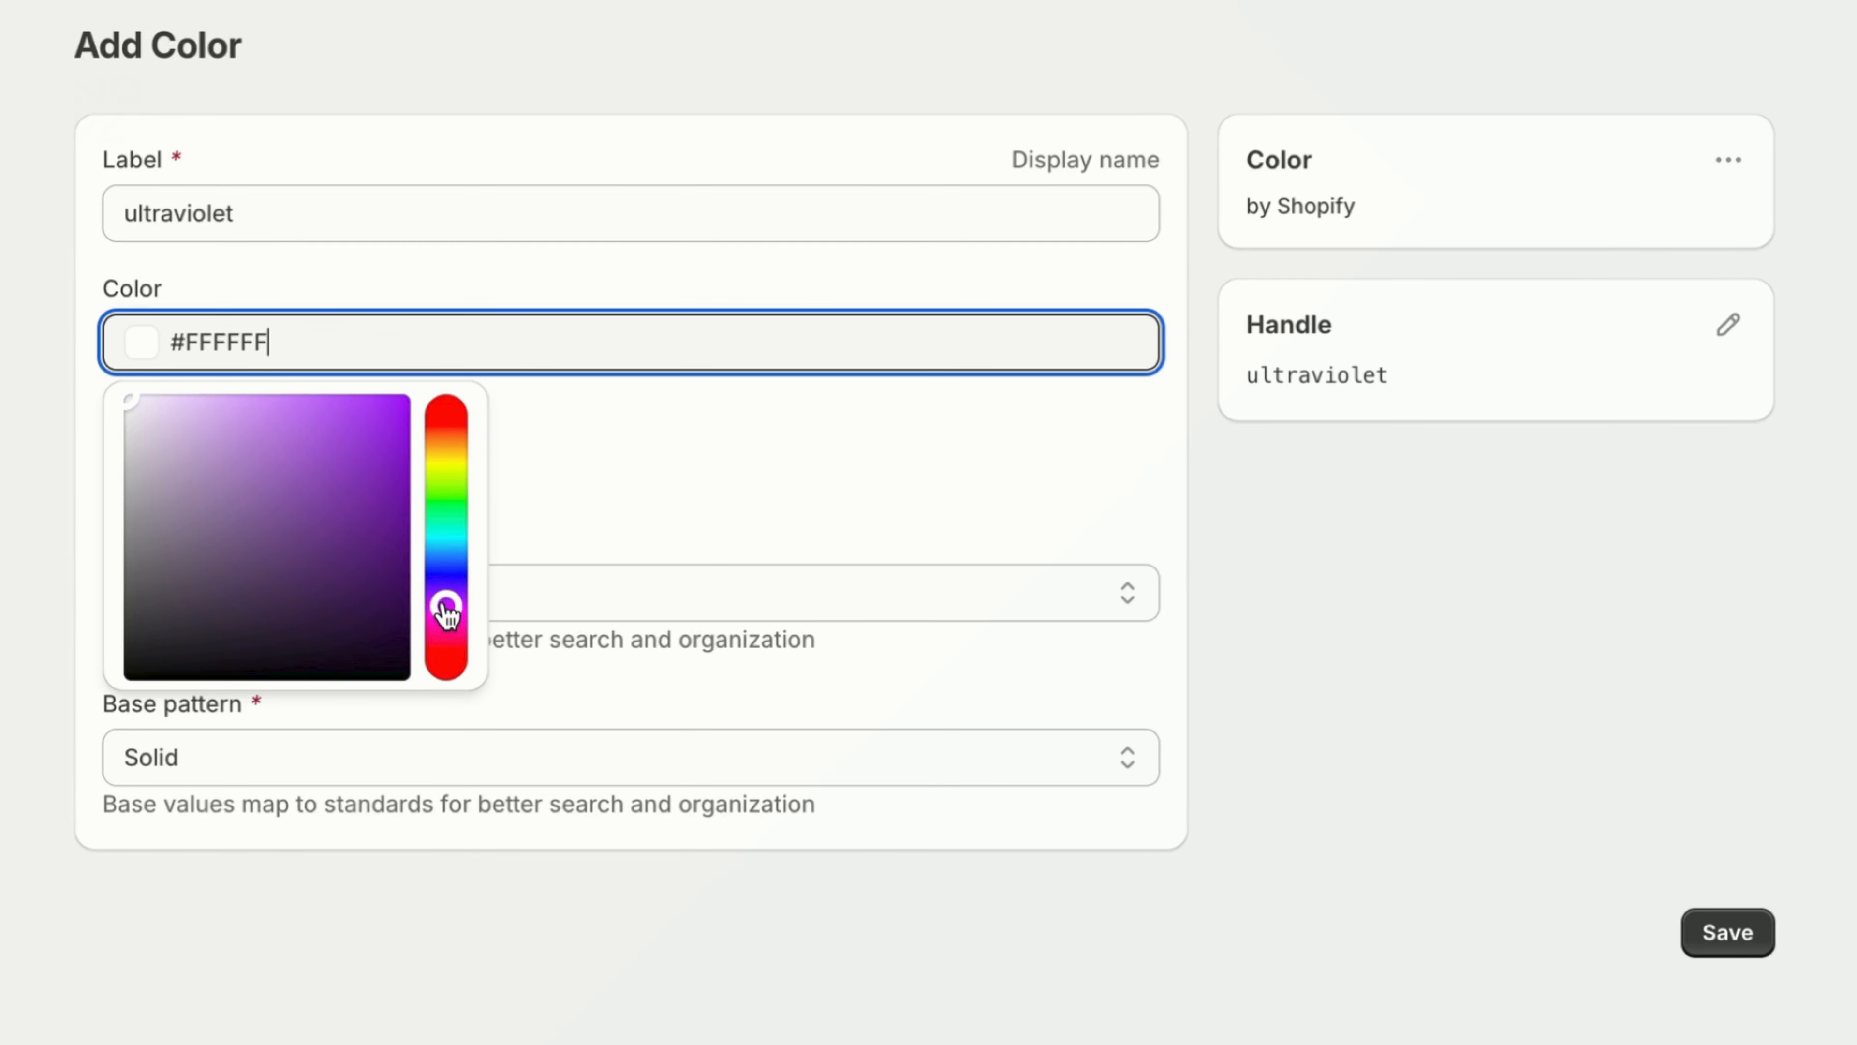
left_click(374, 510)
left_click(653, 466)
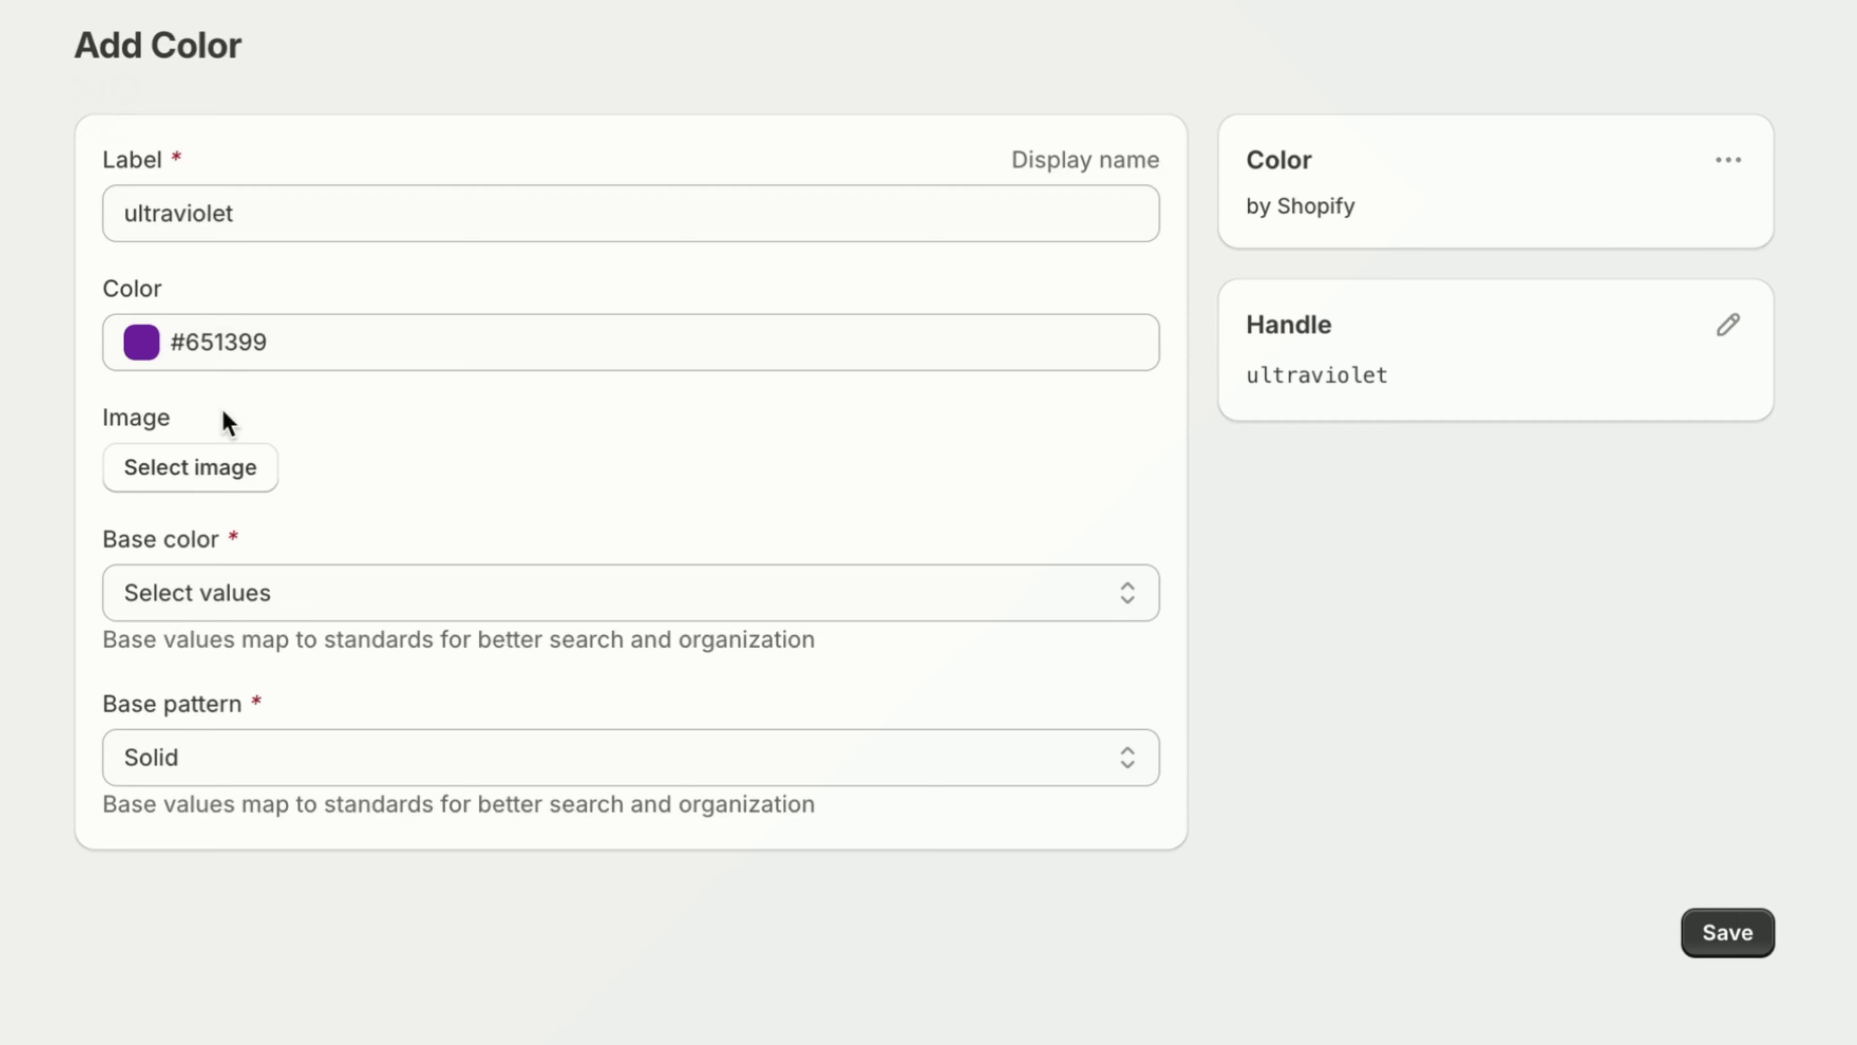
Step: Set the ultraviolet entry's base color to Purple and save the entry
left_click(291, 582)
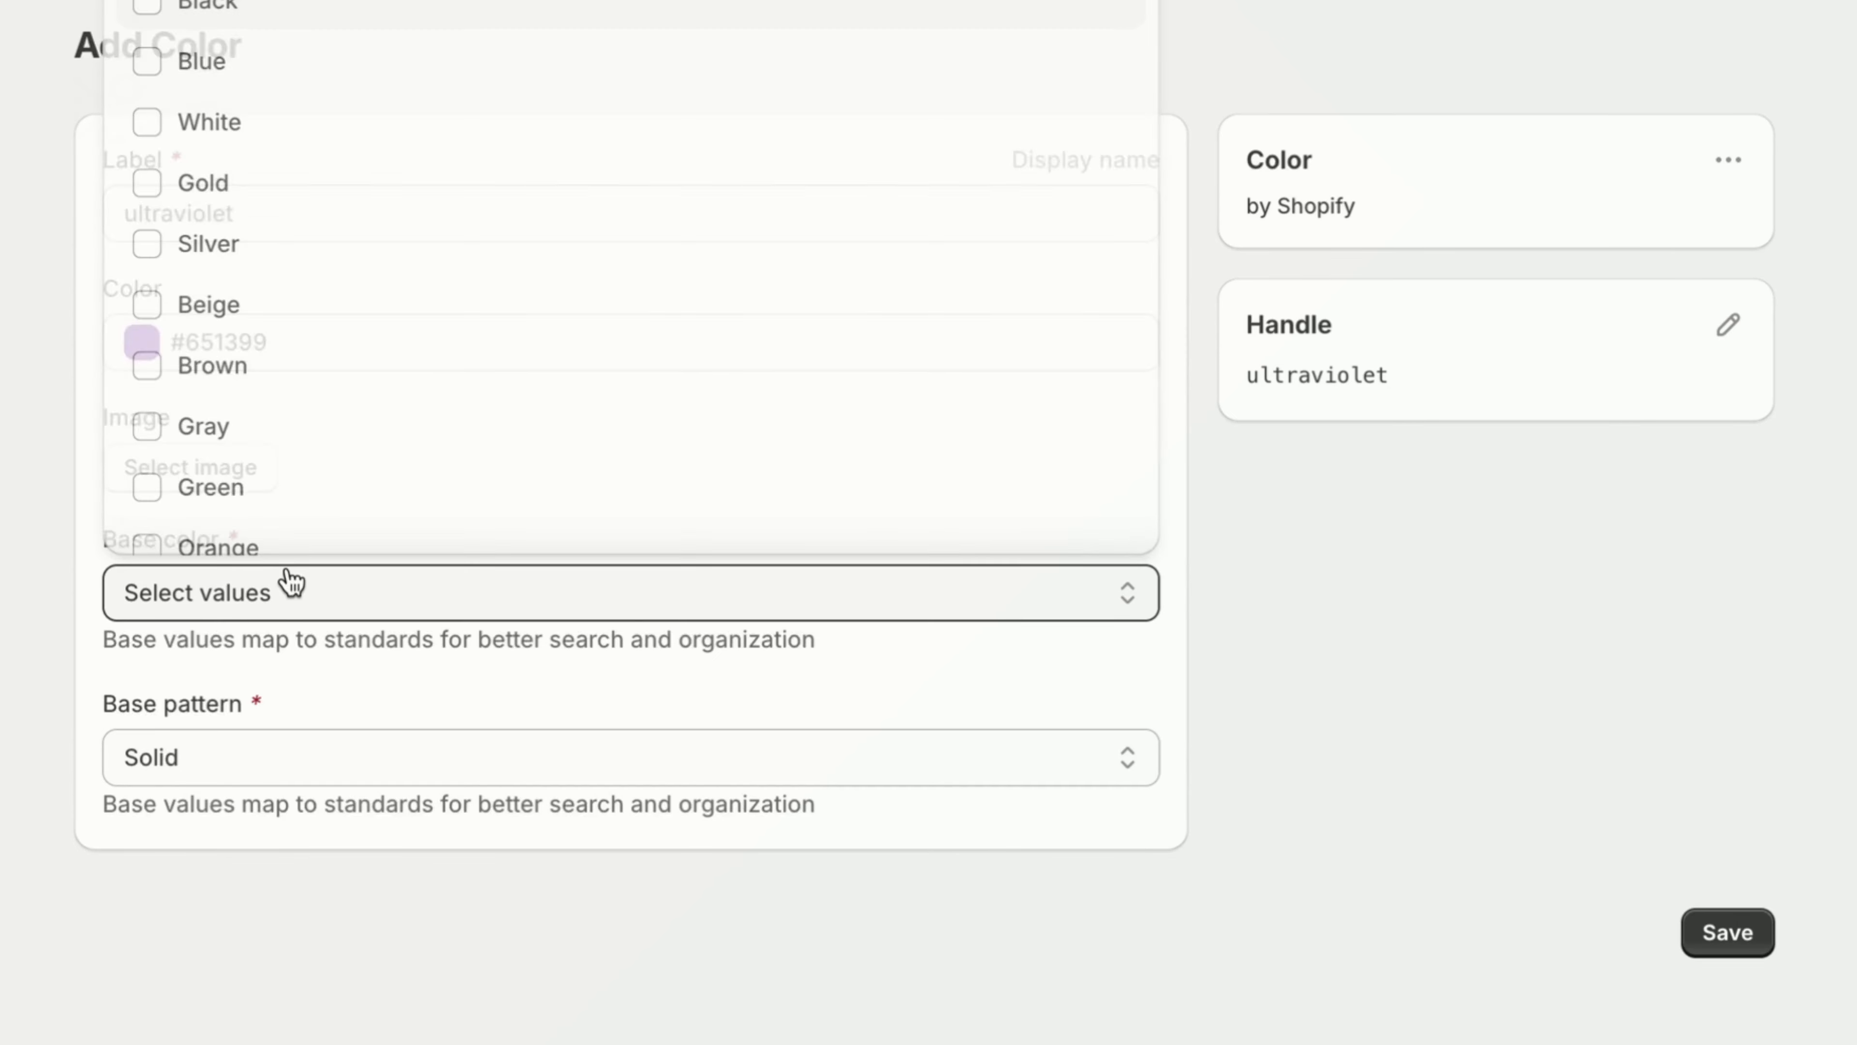
scroll(288, 399, "down", 3)
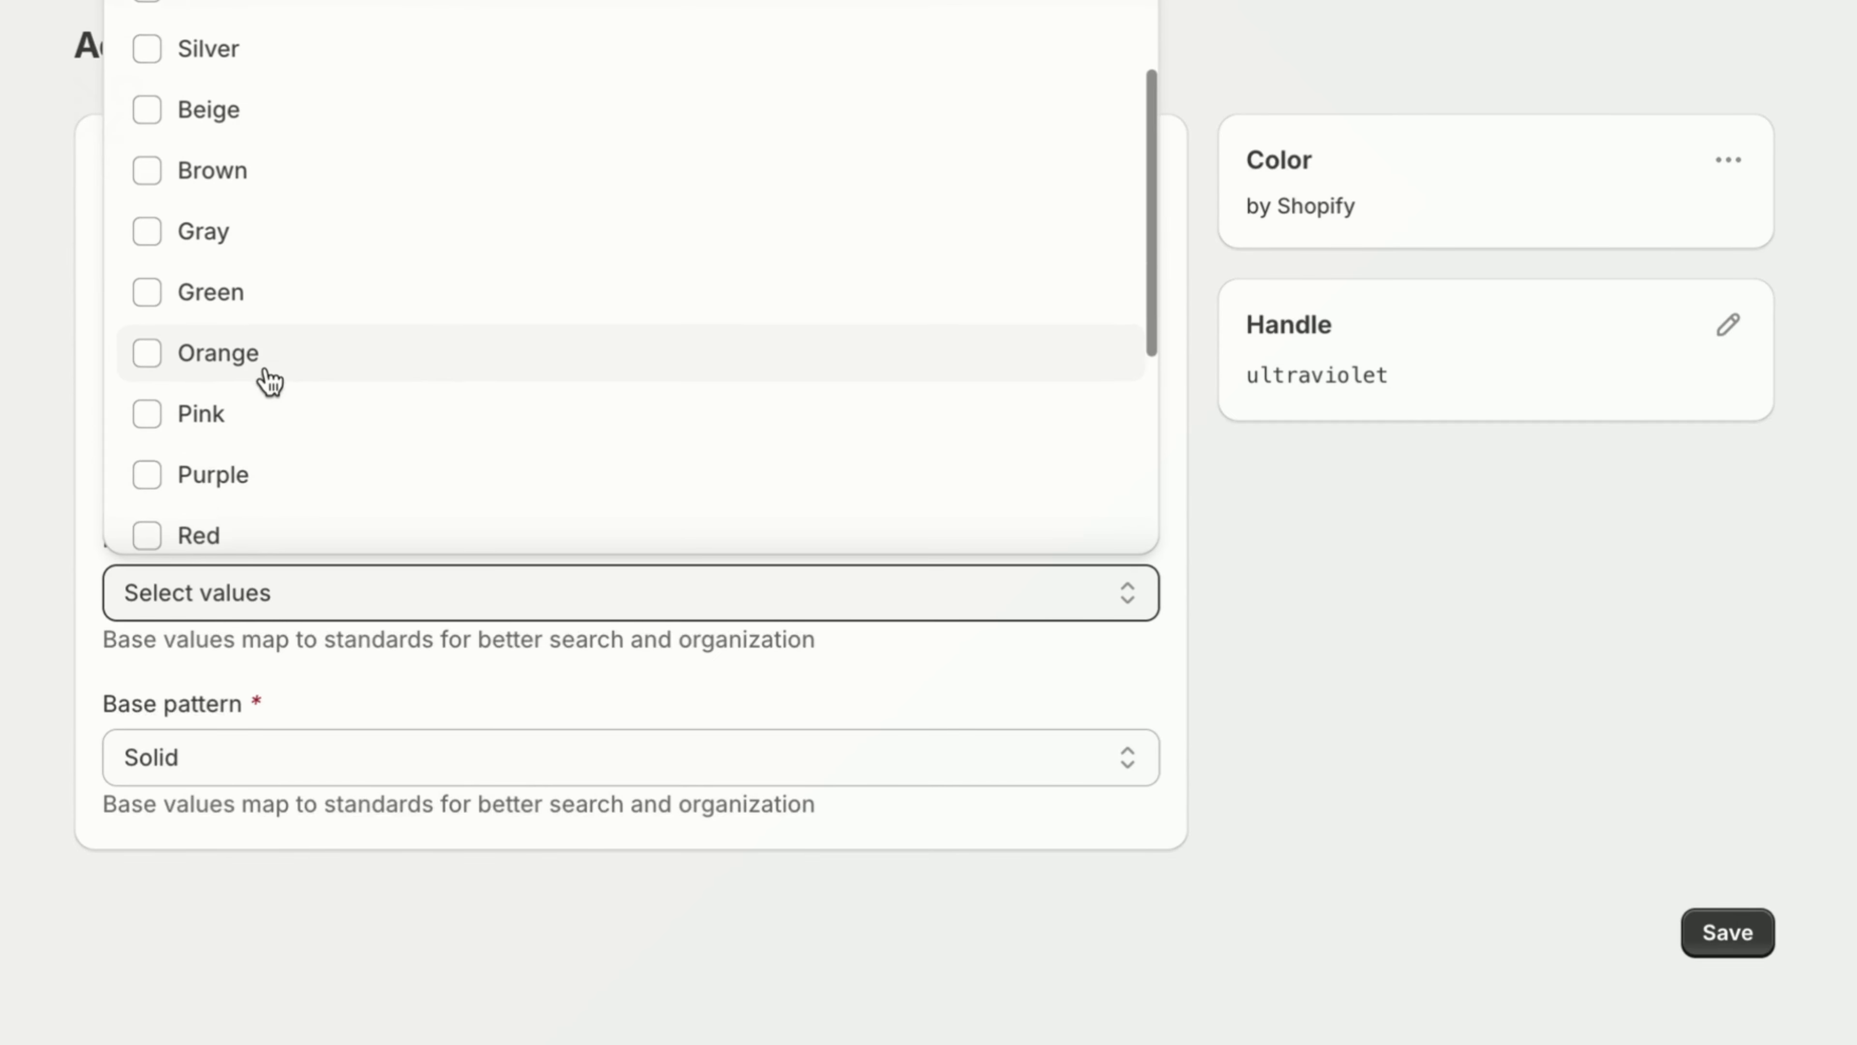
left_click(228, 475)
left_click(920, 955)
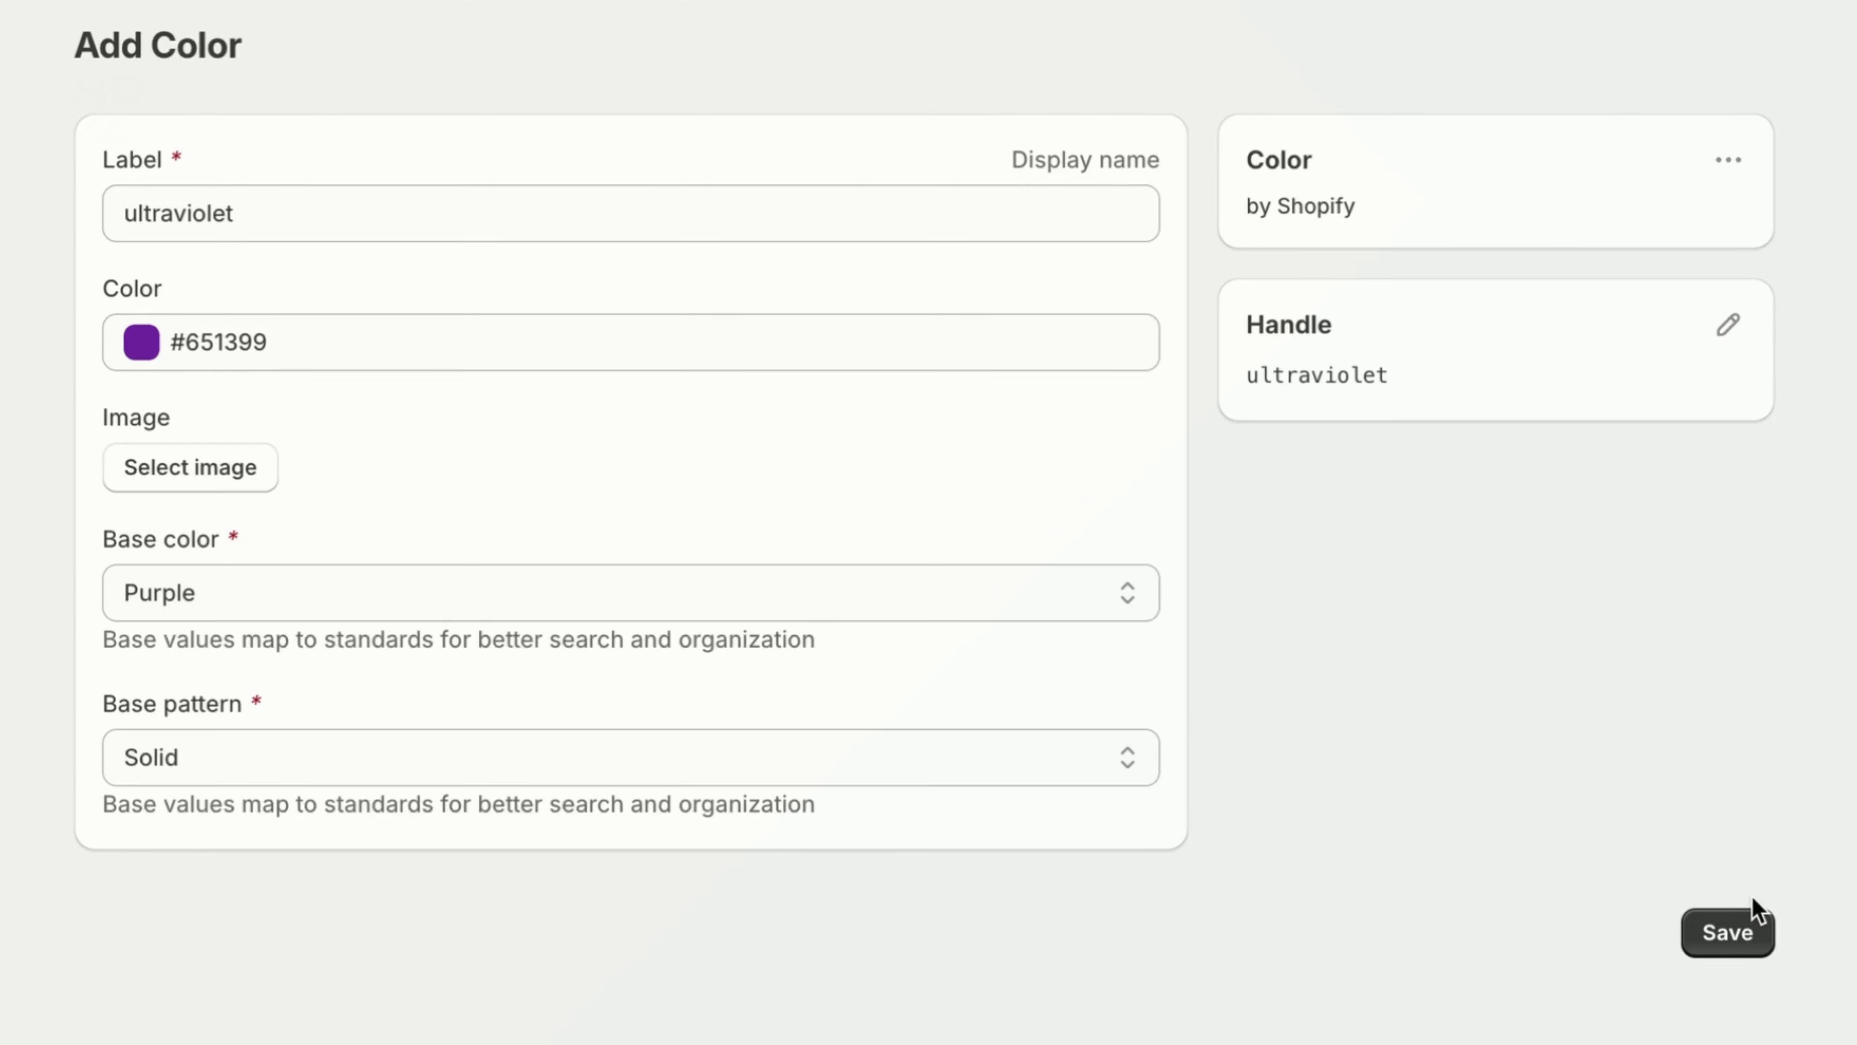
left_click(1731, 937)
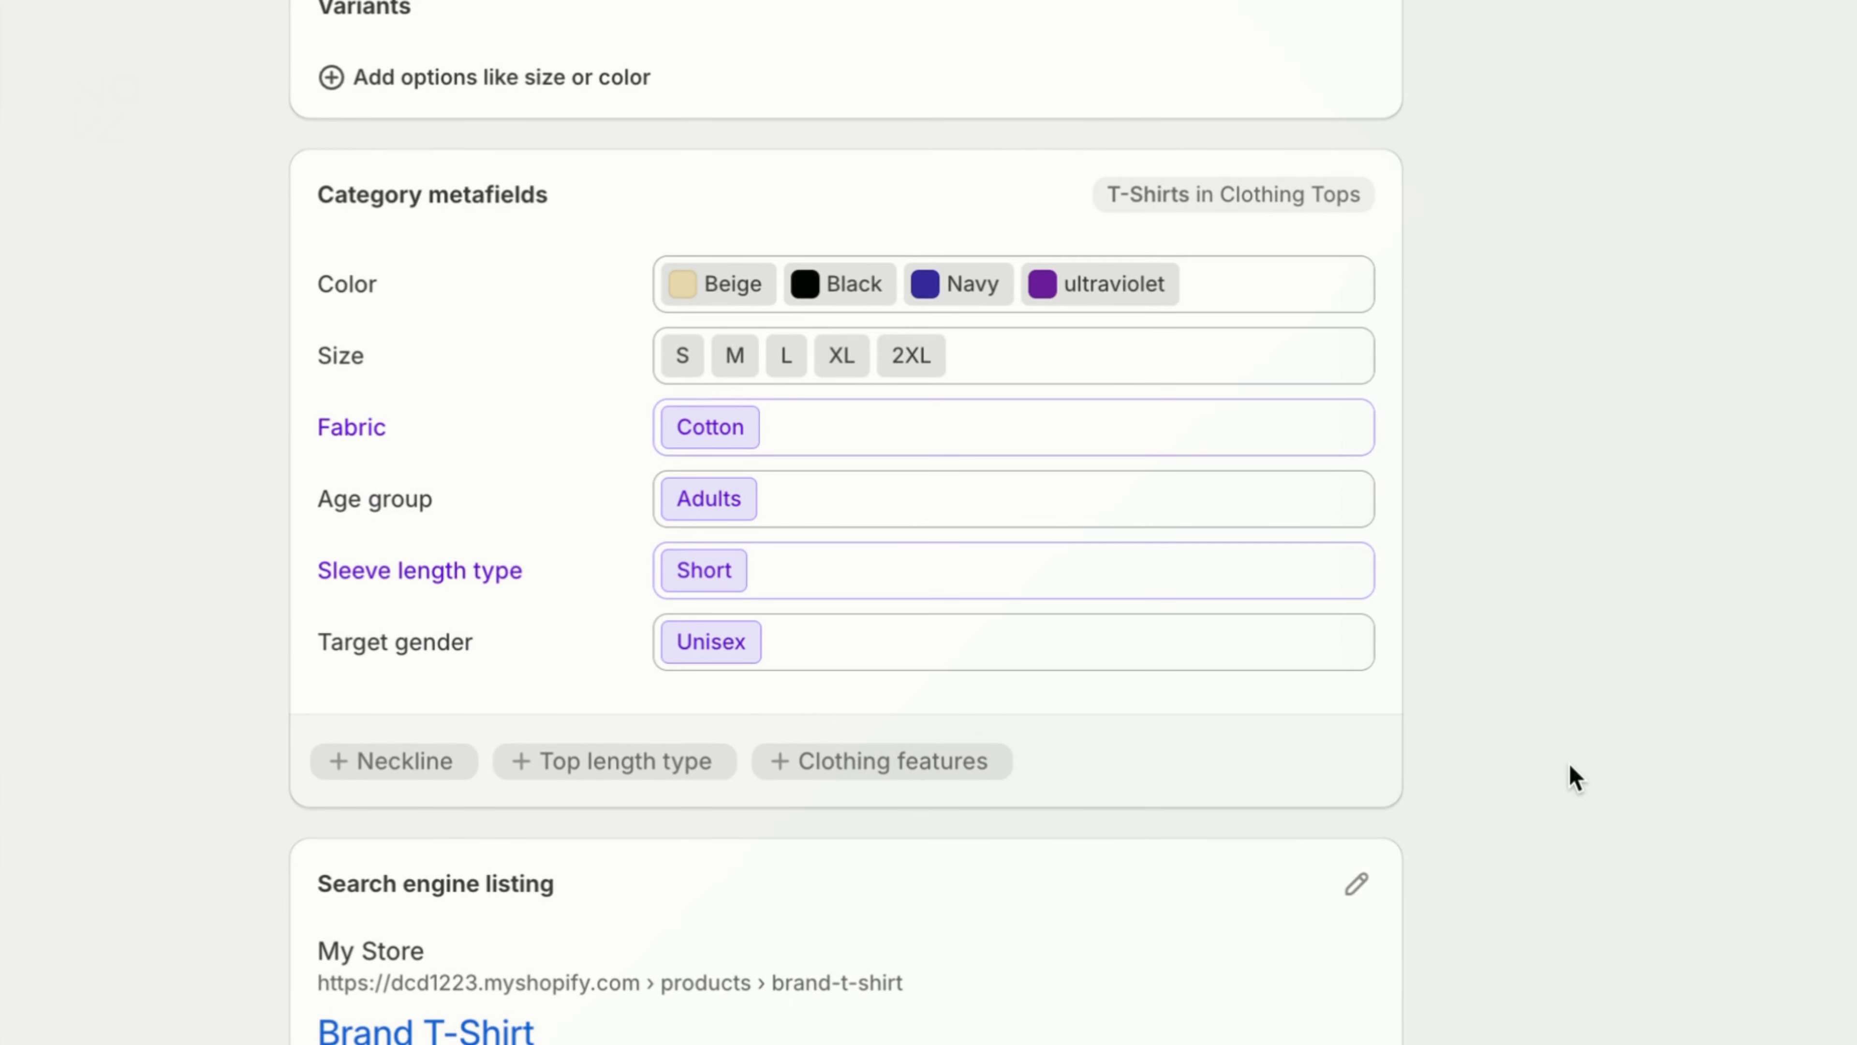
Step: Add Color and Size as variant options using the values from the category metafields
scroll(1572, 775, "up", 3)
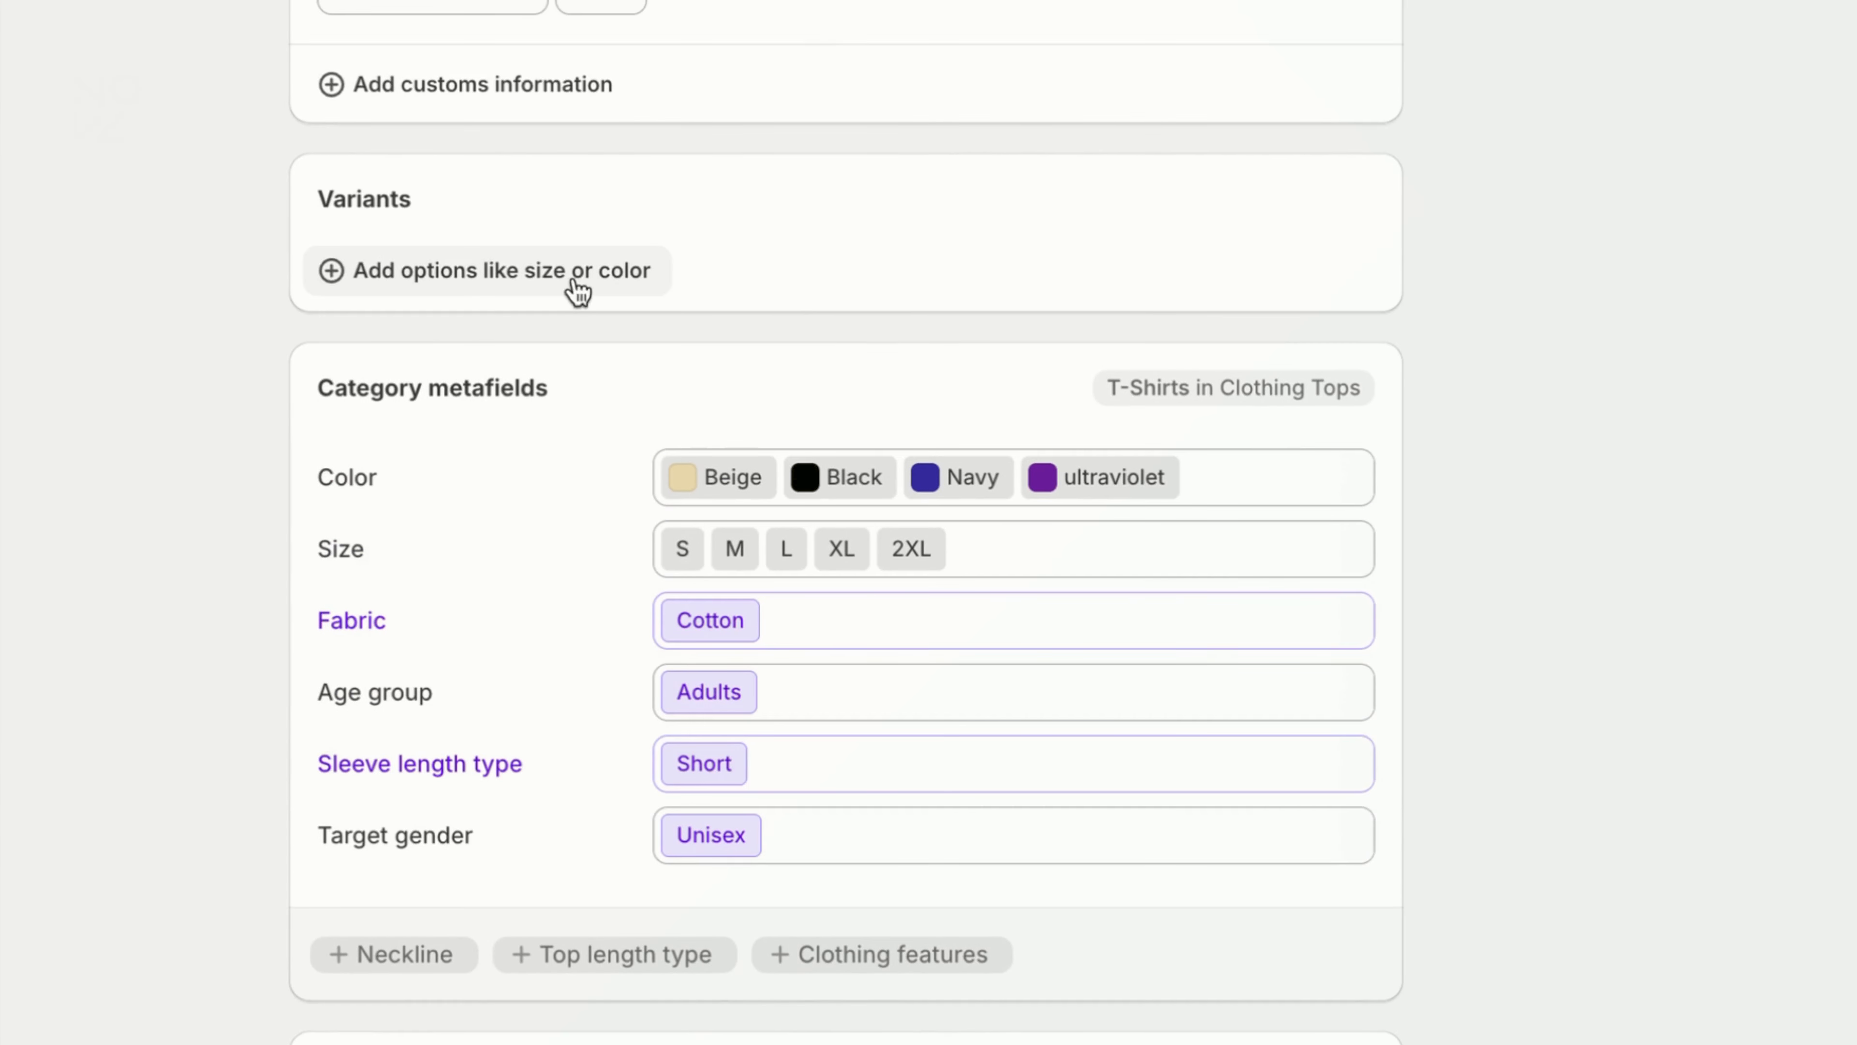
left_click(578, 292)
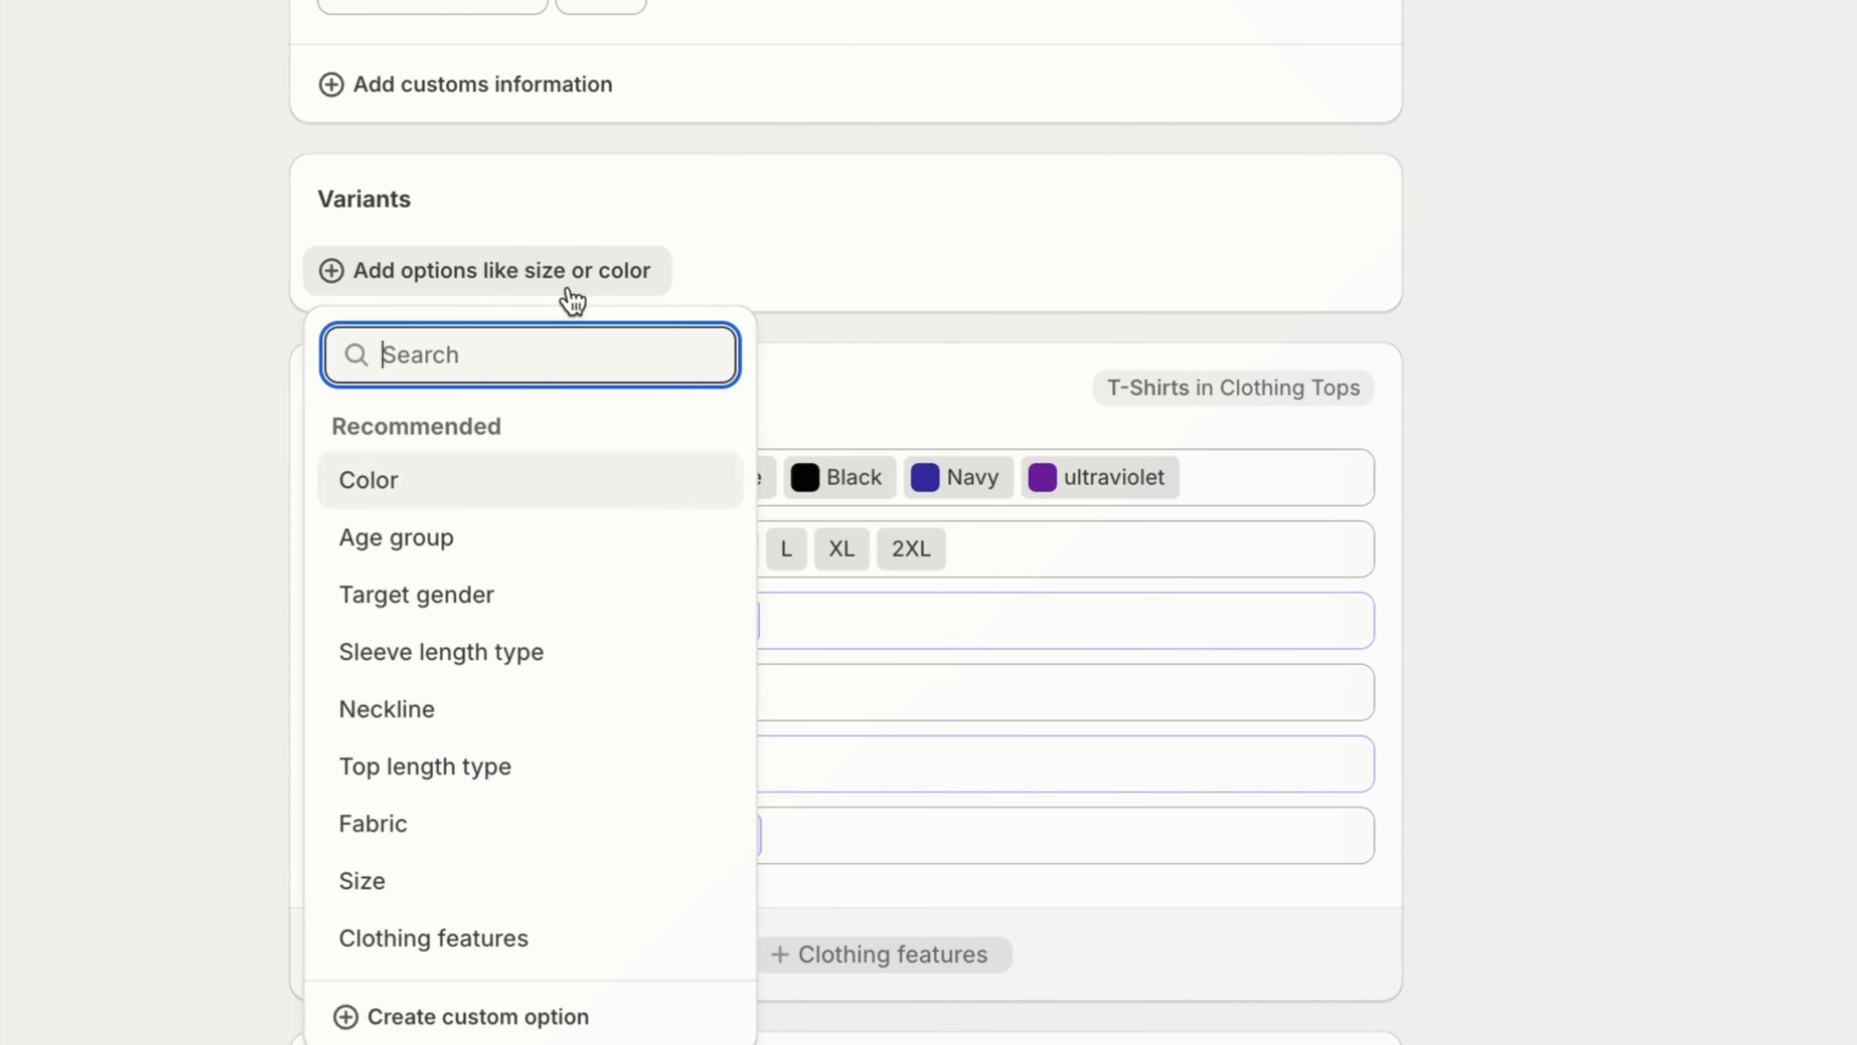
left_click(501, 509)
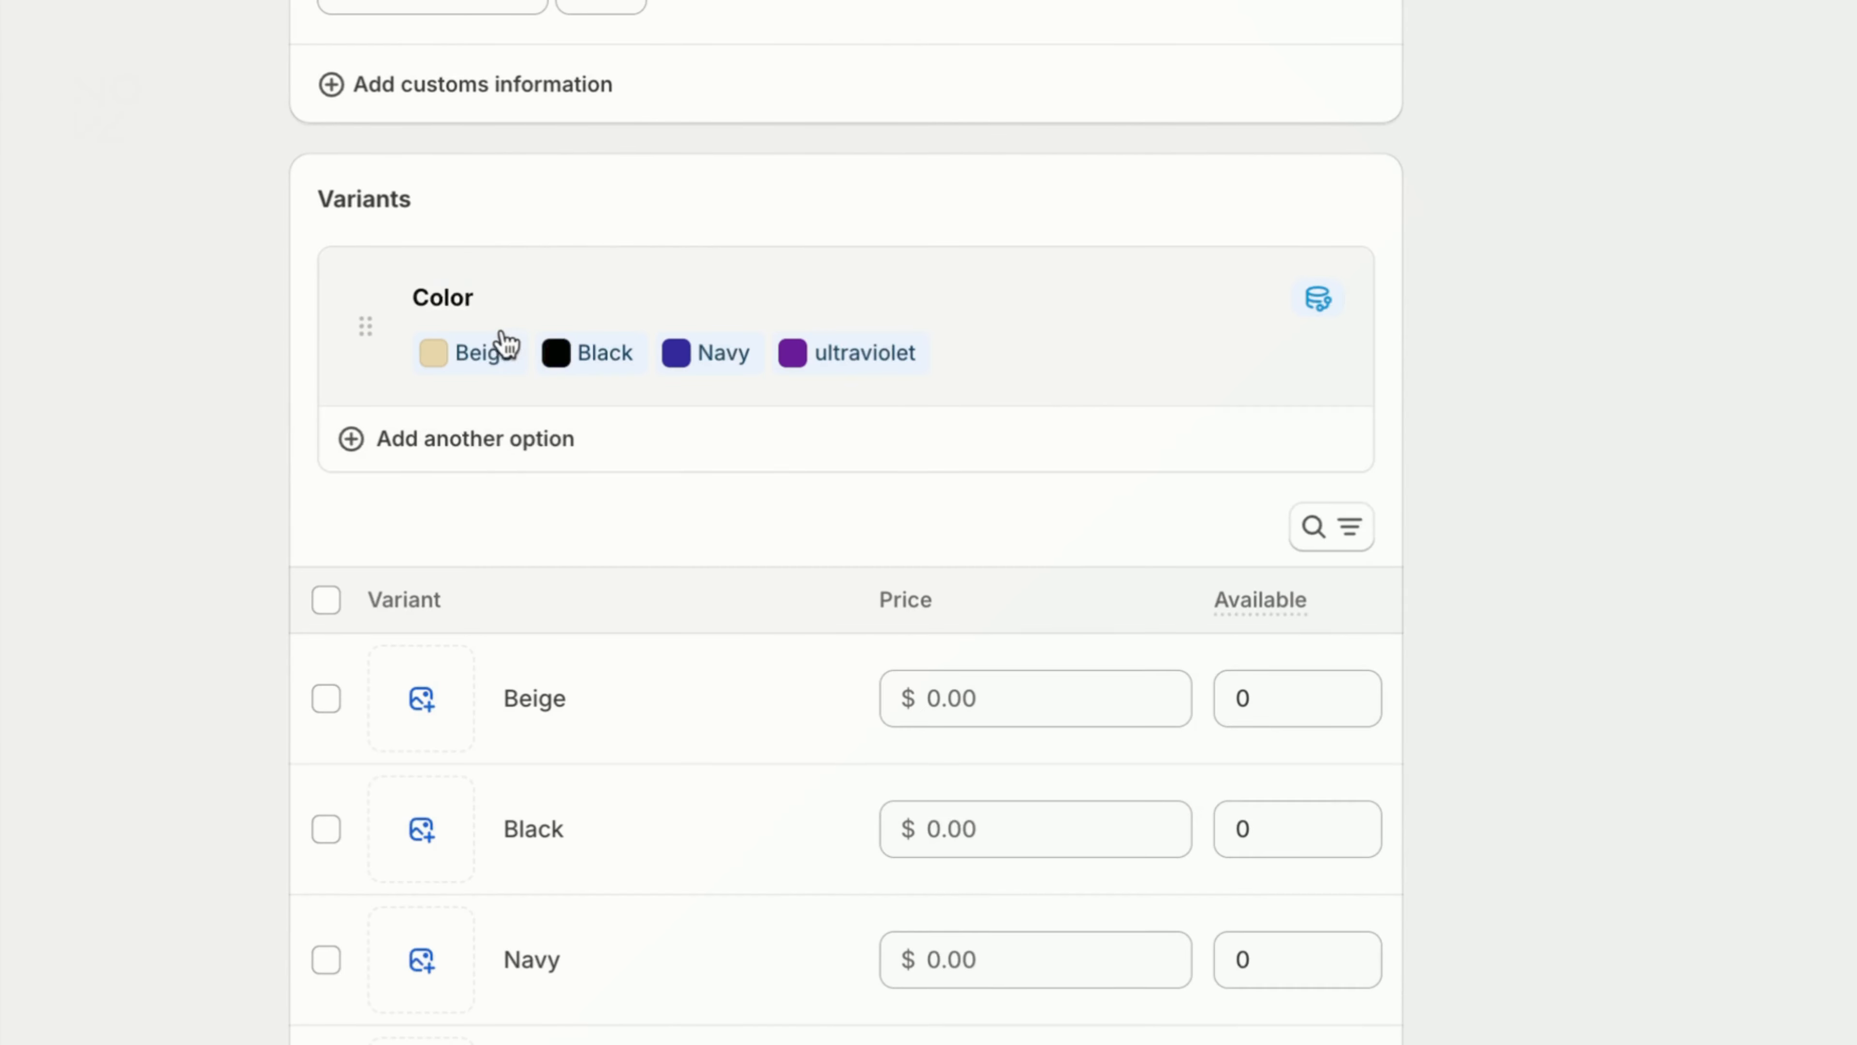
left_click(448, 463)
left_click(448, 993)
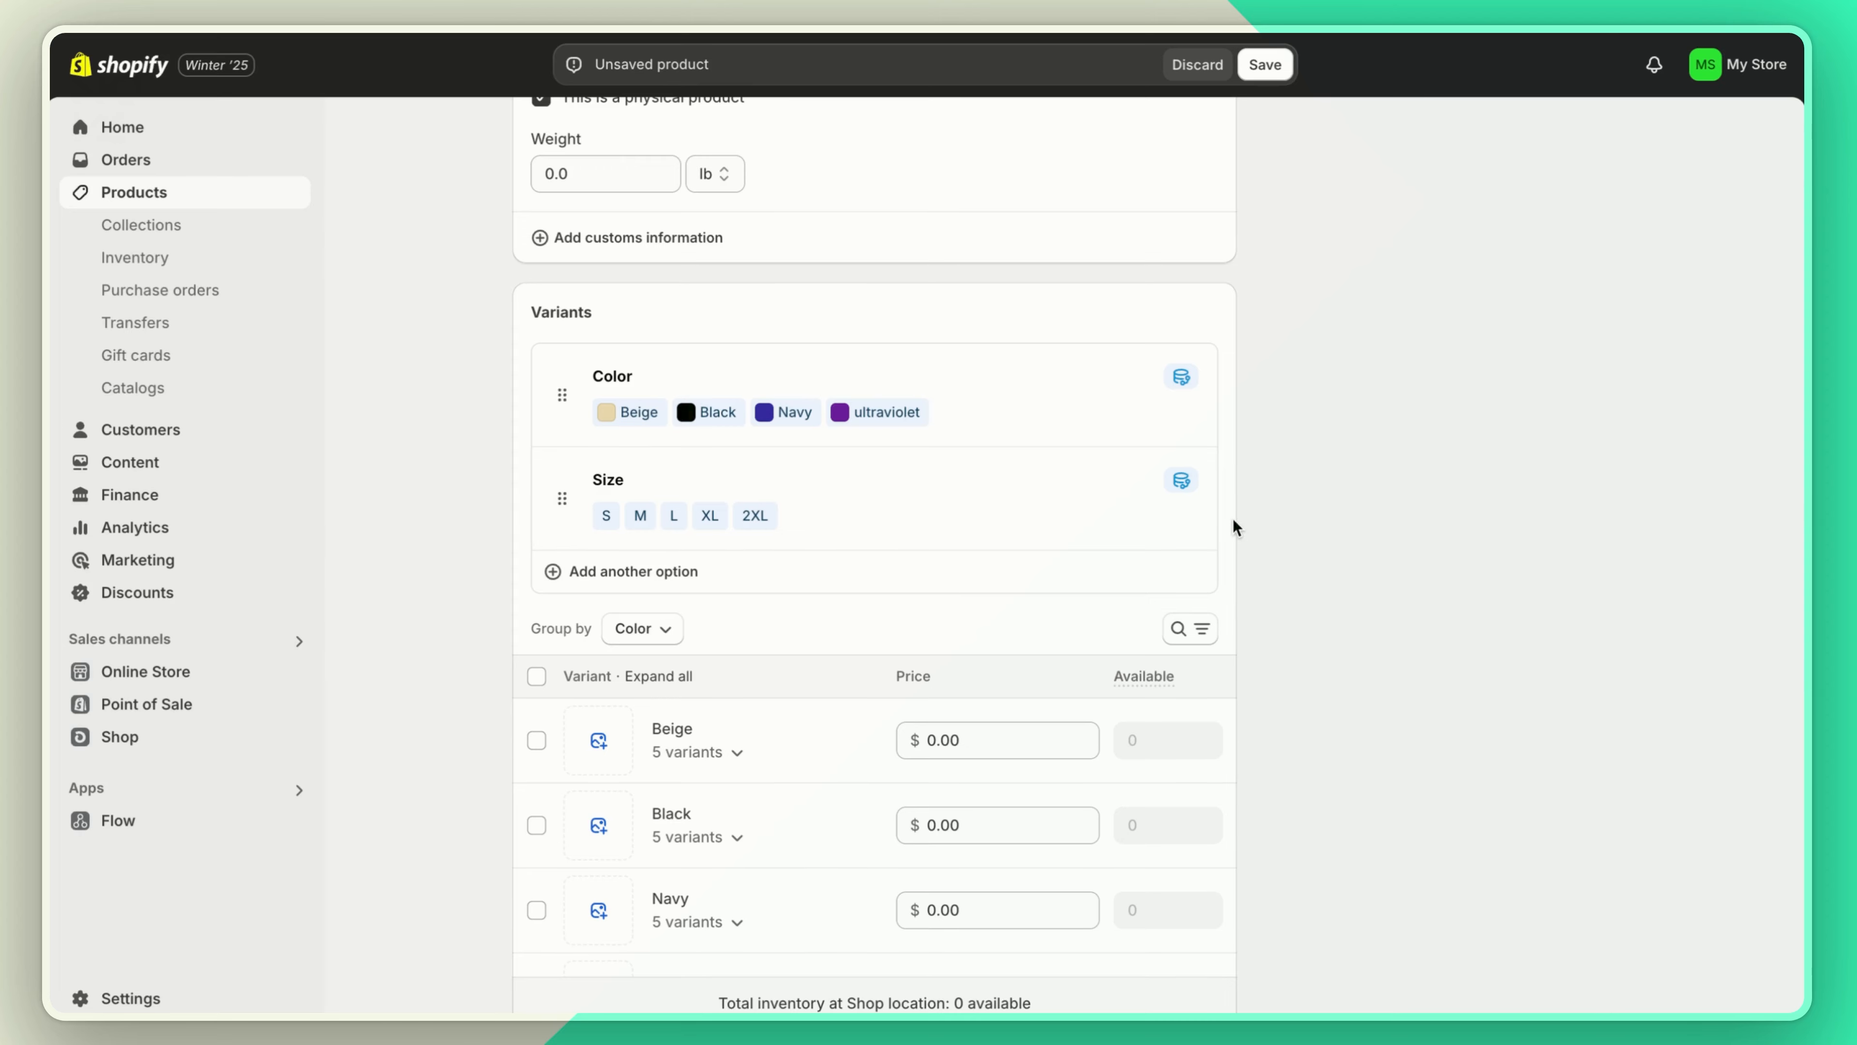
Step: Assign the matching t-shirt image to each color variant group: t-shirt-beige, t-shirt-black, t-shirt-navy and t-shirt-ultraviolet
left_click(597, 741)
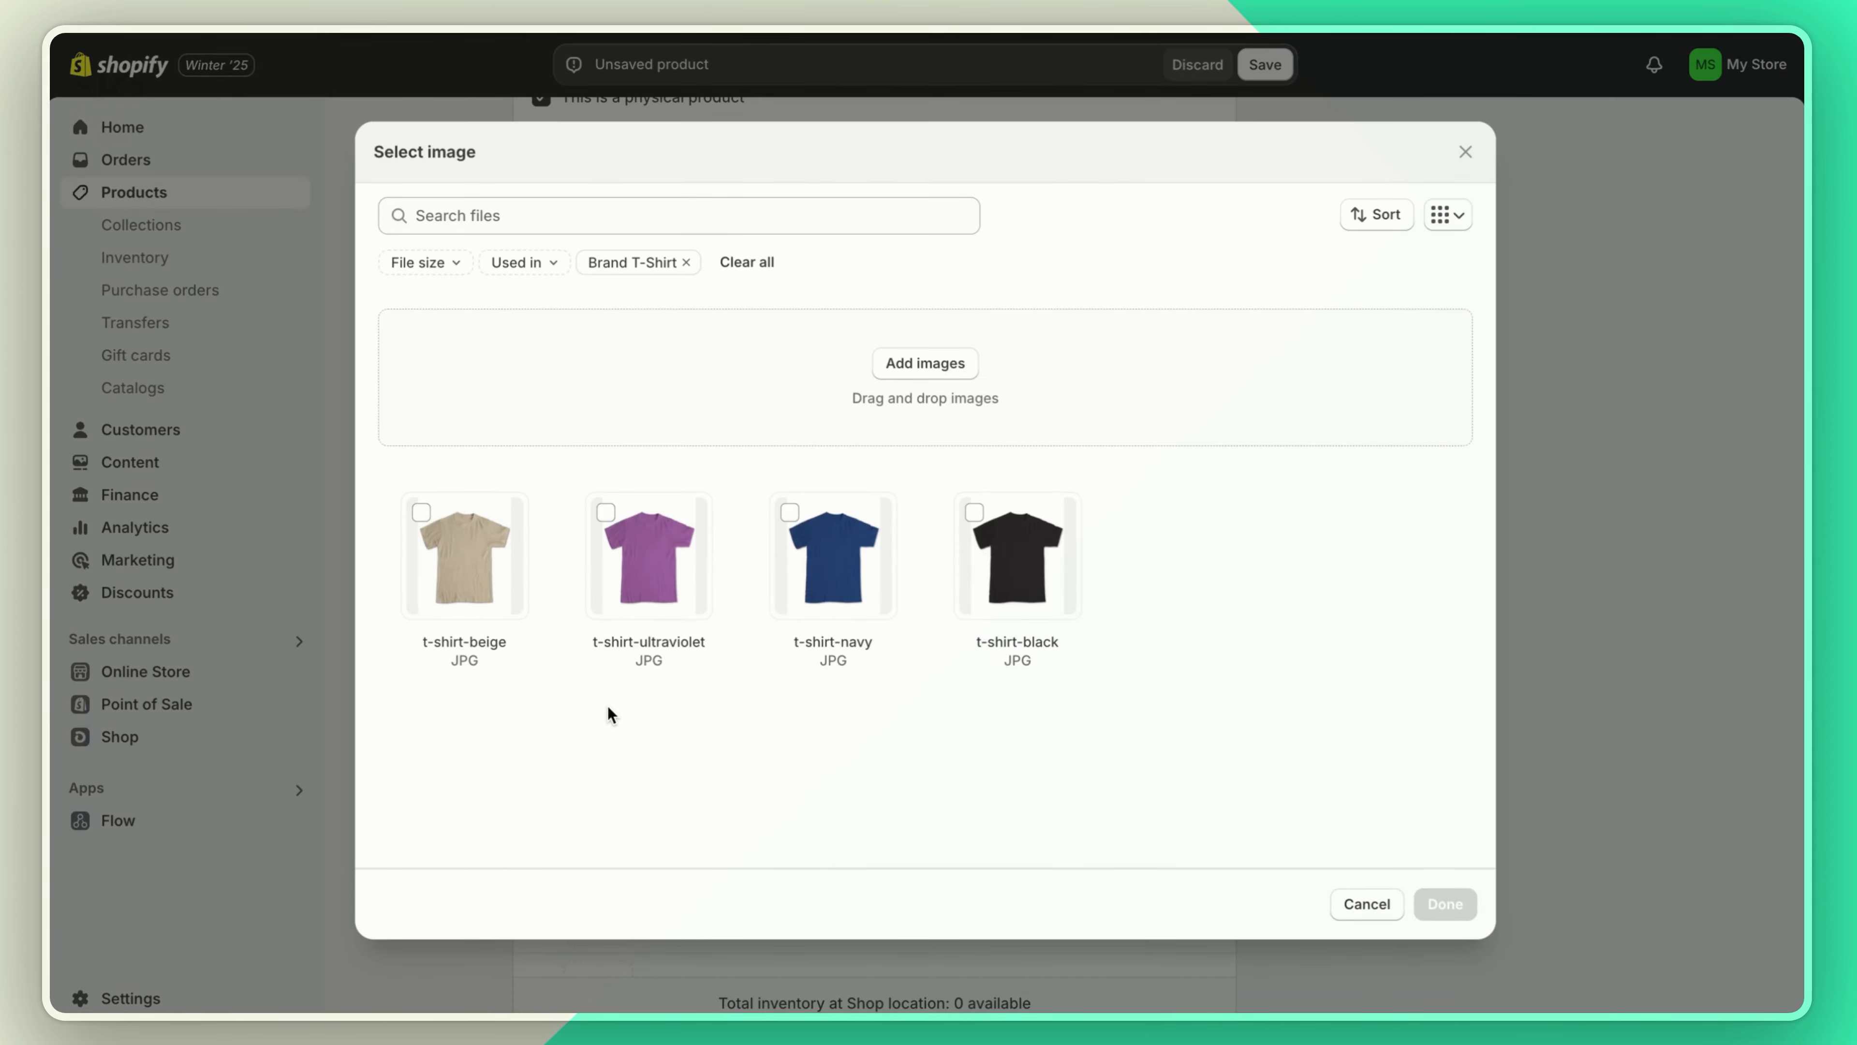
left_click(497, 596)
left_click(1442, 904)
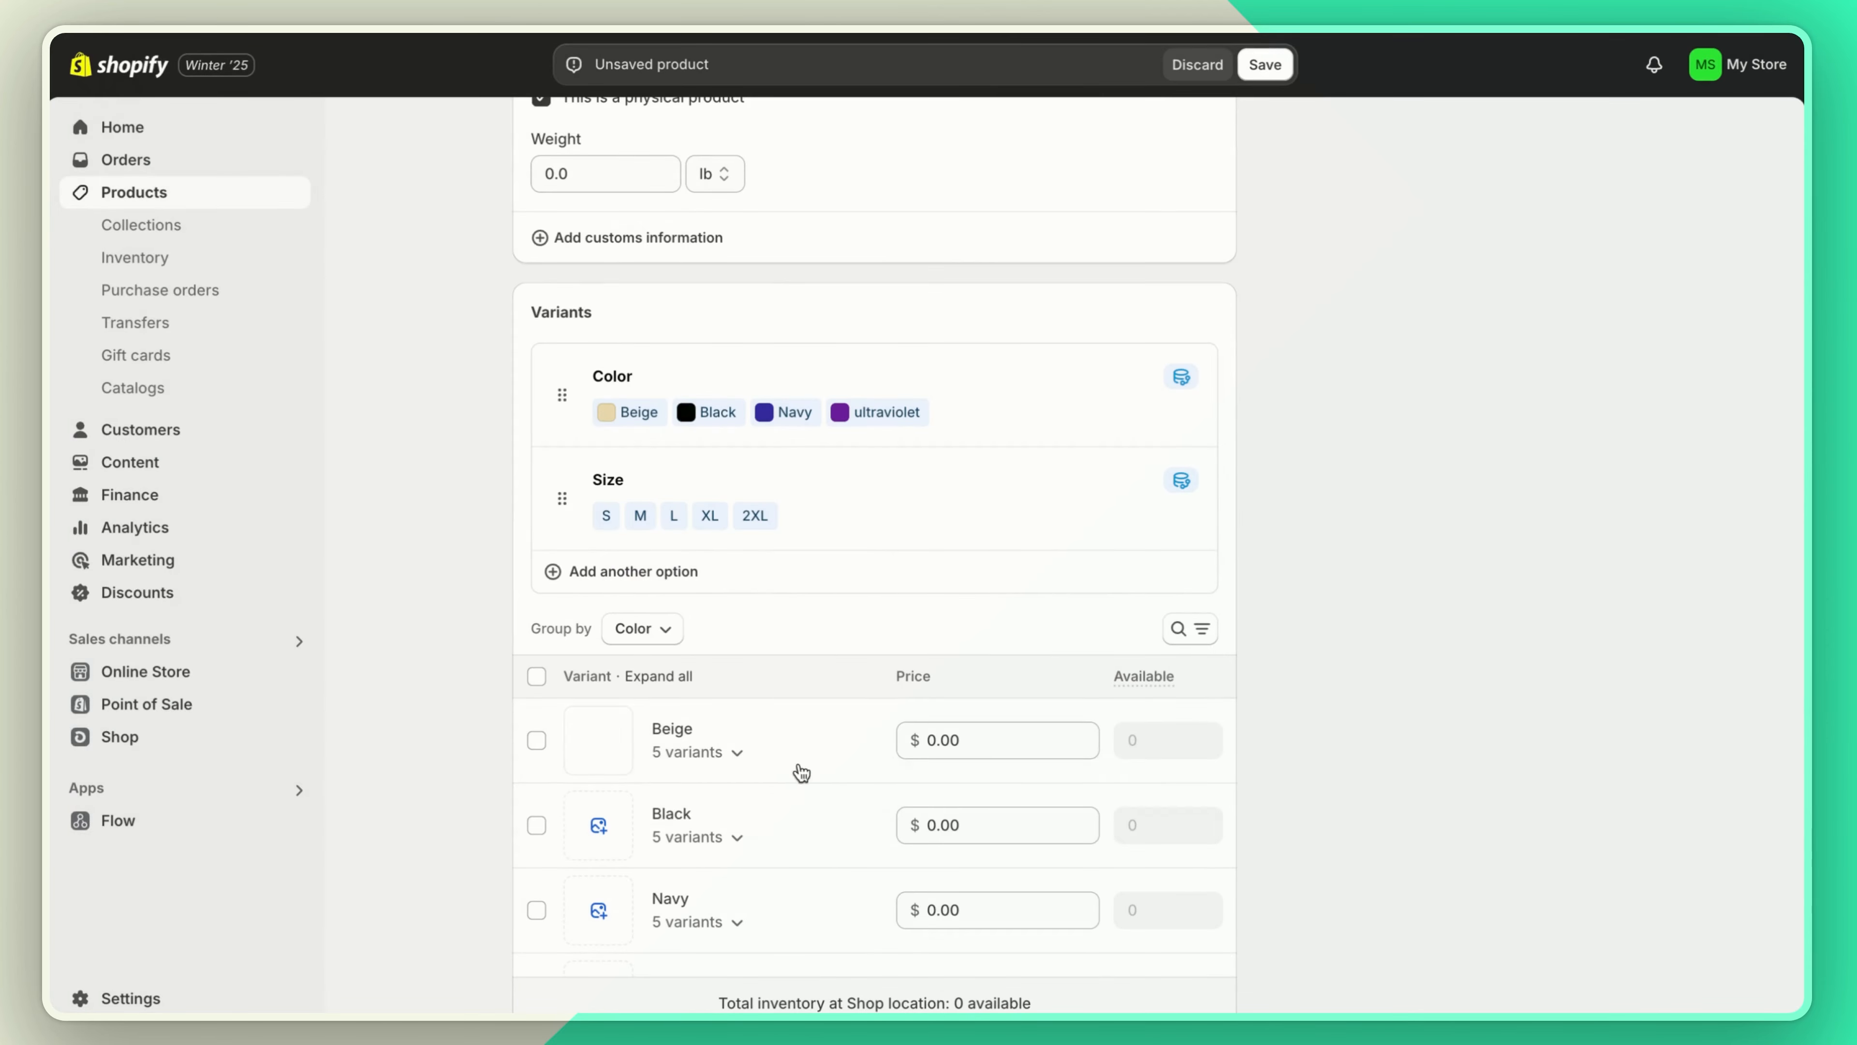
scroll(659, 813, "down", 2)
left_click(602, 688)
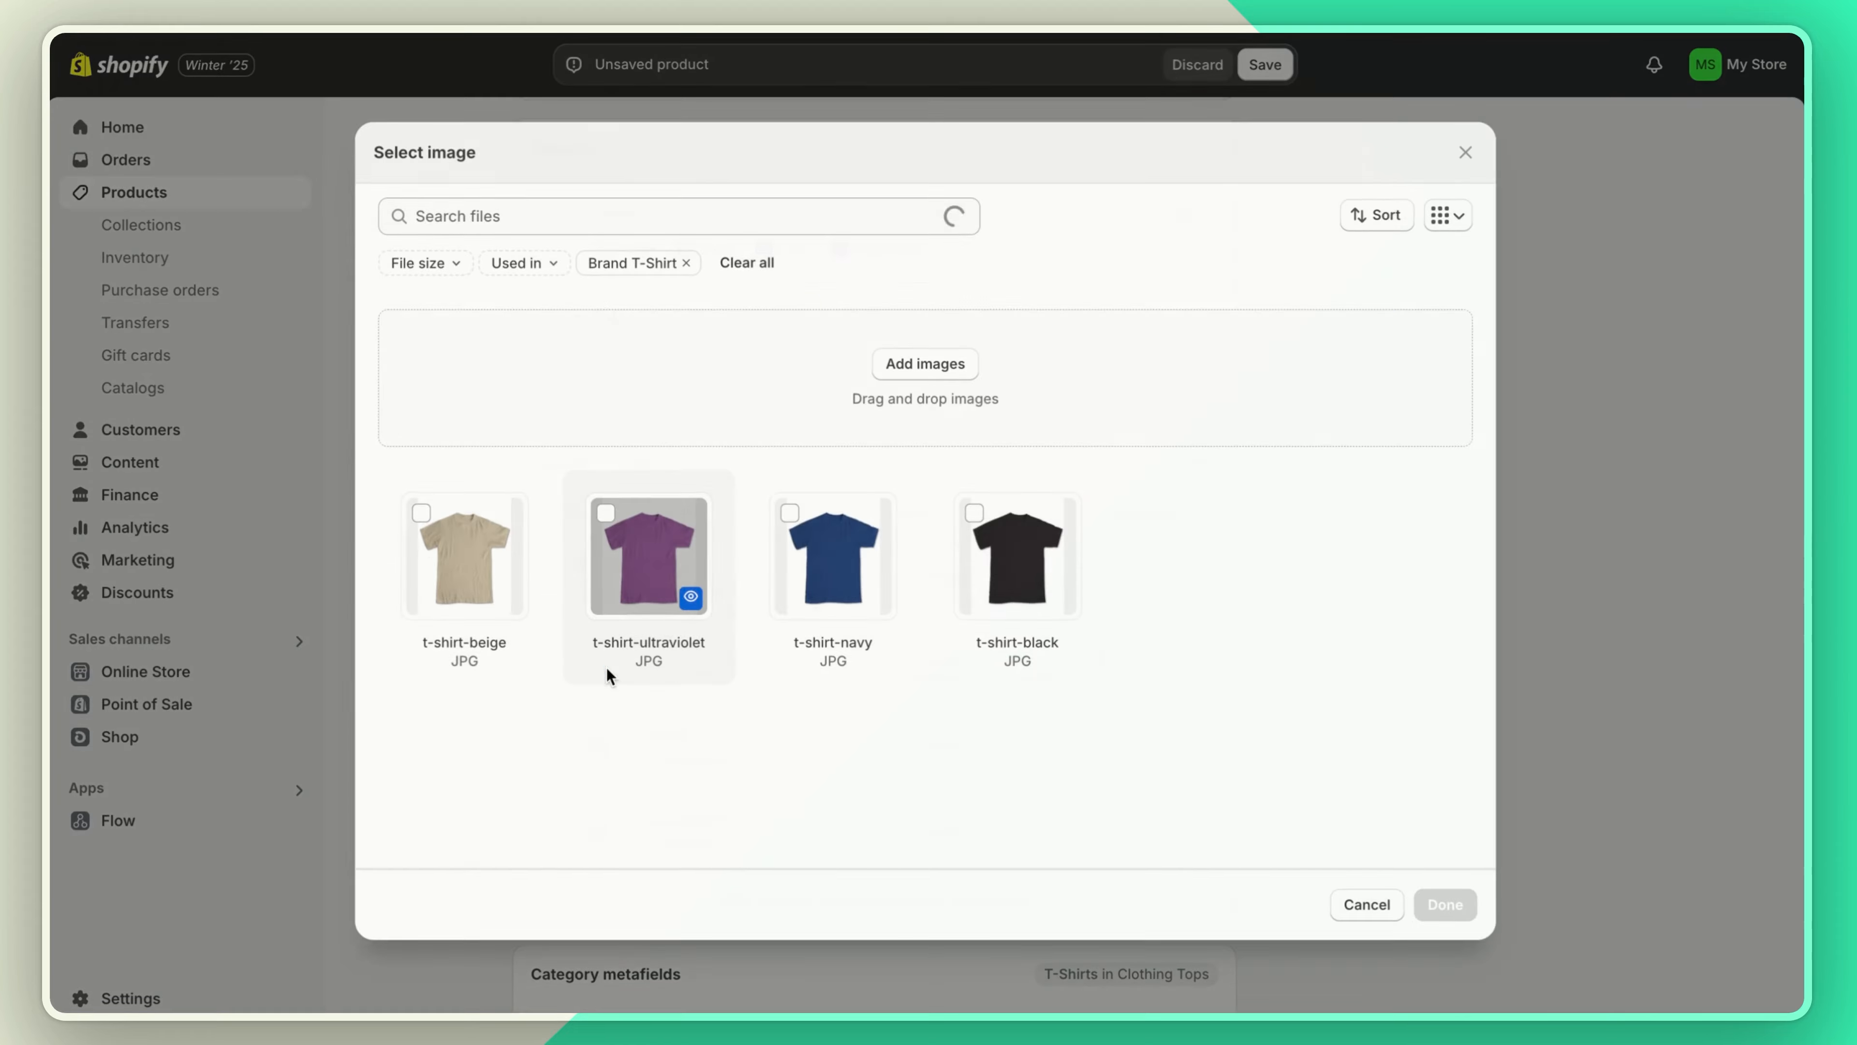
left_click(1016, 560)
left_click(1443, 904)
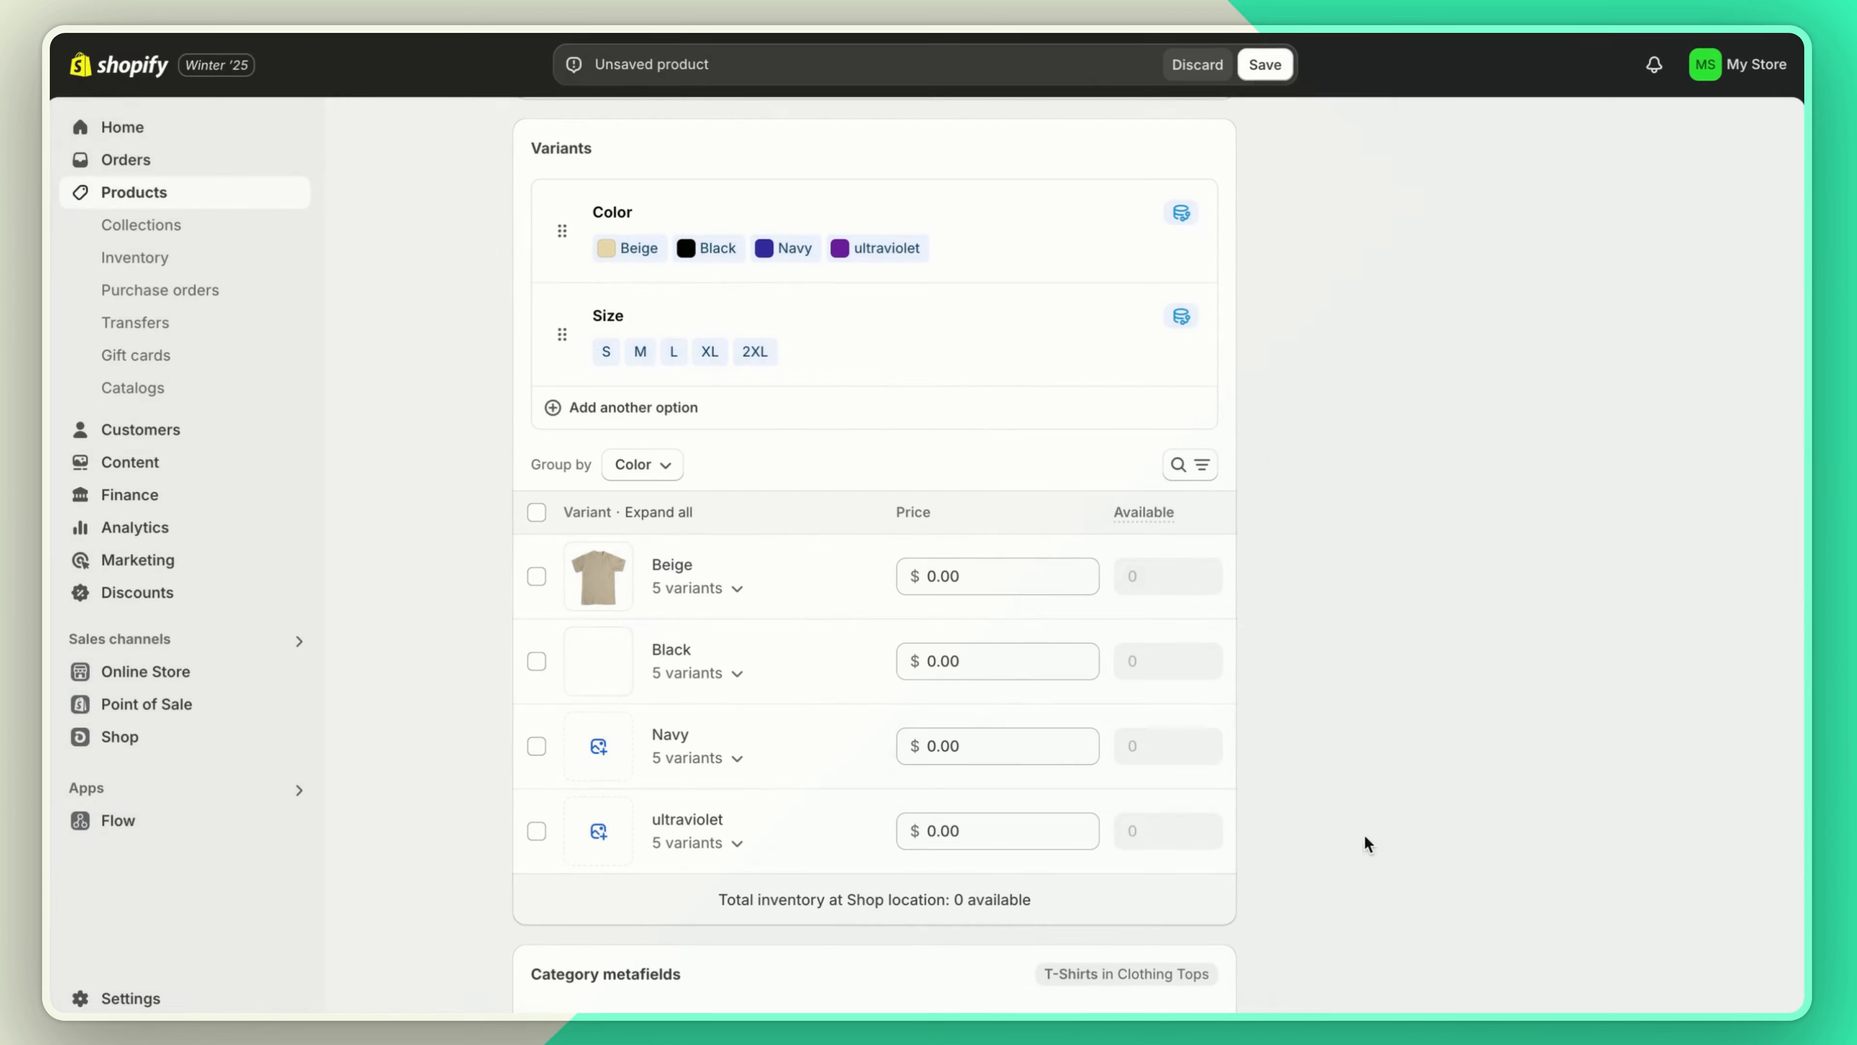
left_click(601, 749)
left_click(833, 559)
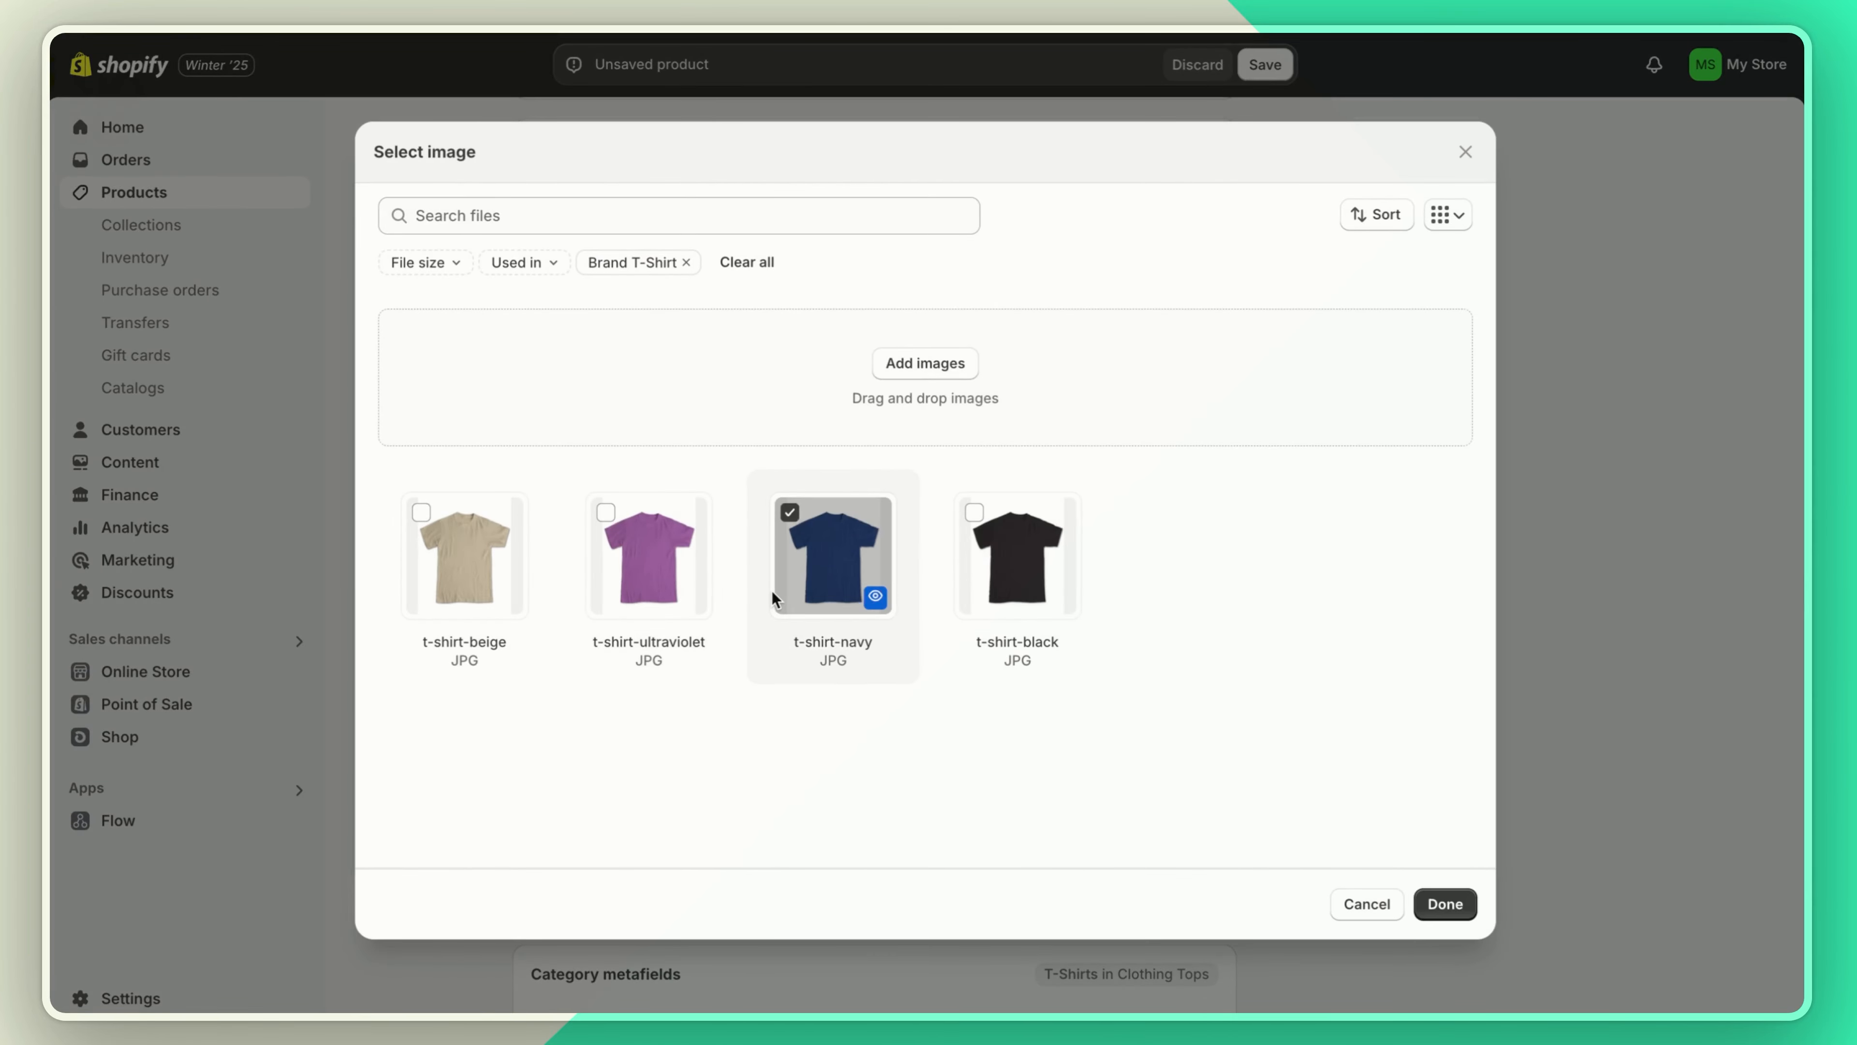
left_click(1444, 904)
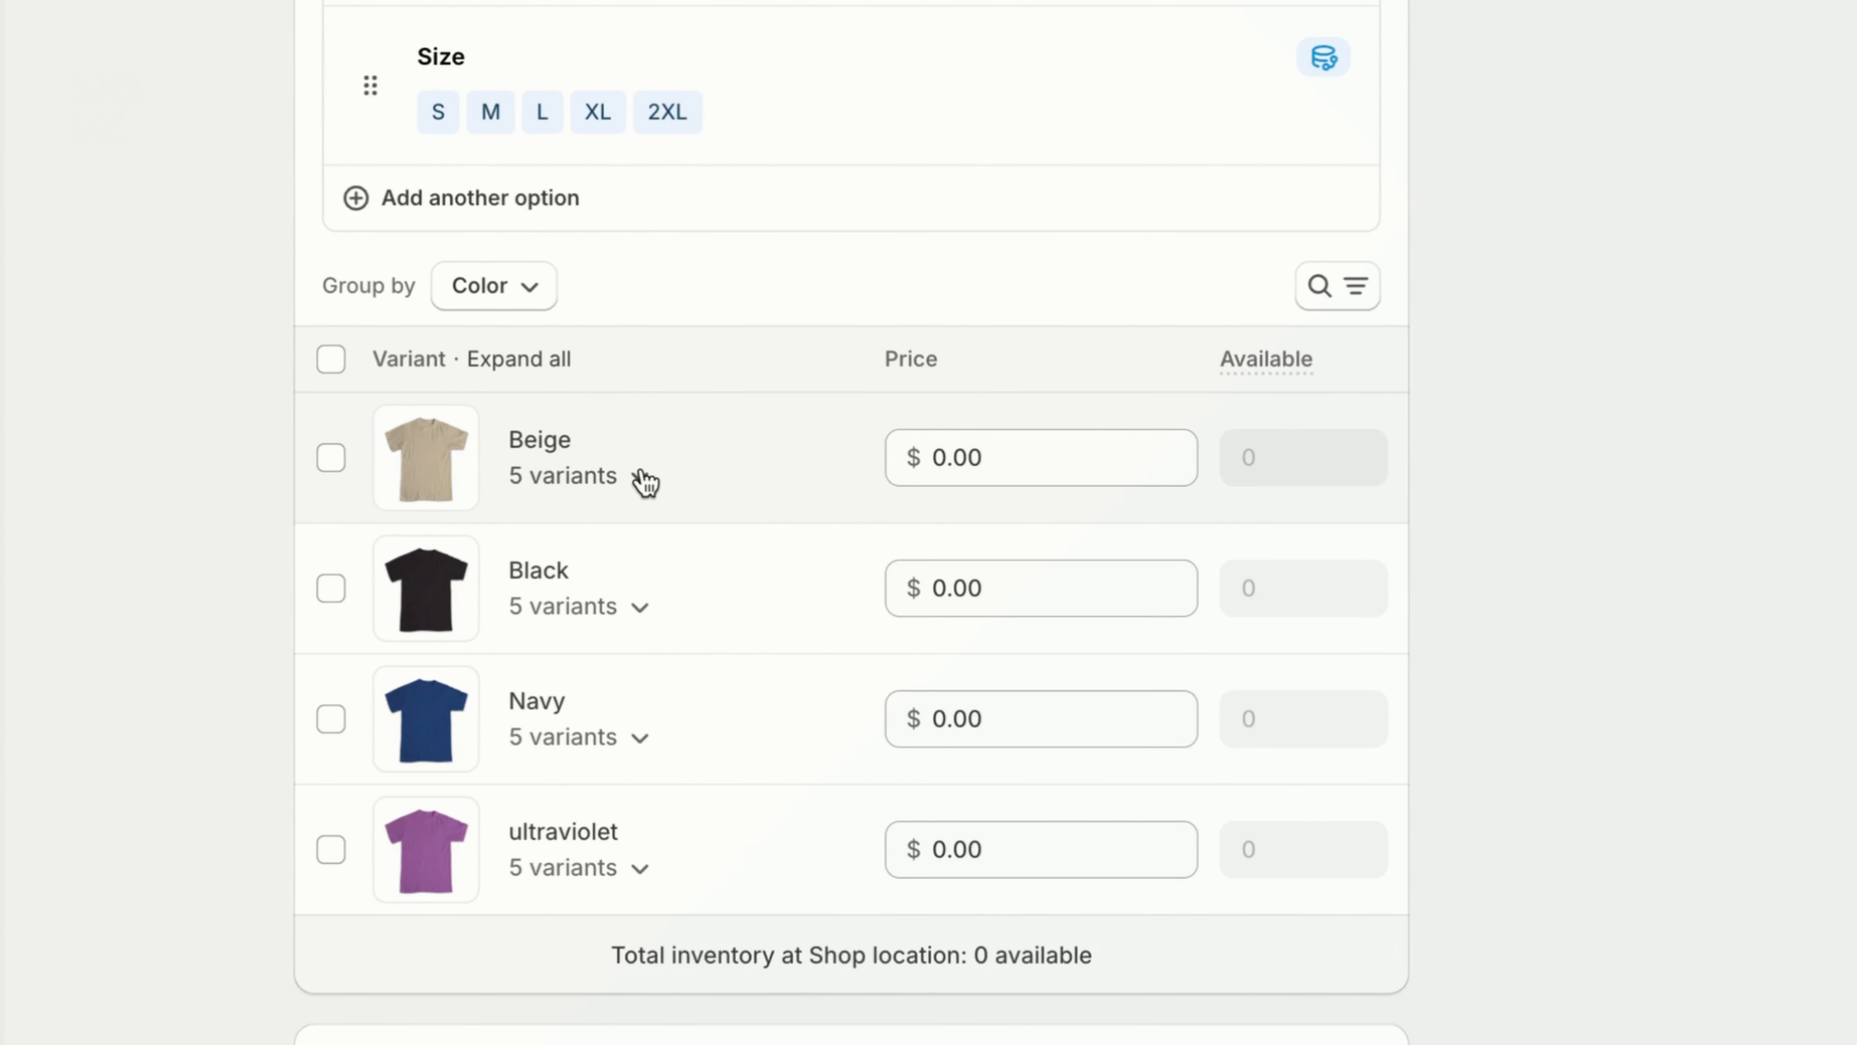
Step: Expand the Beige variants, set the price of the whole Beige group to $32, and collapse the group
left_click(642, 479)
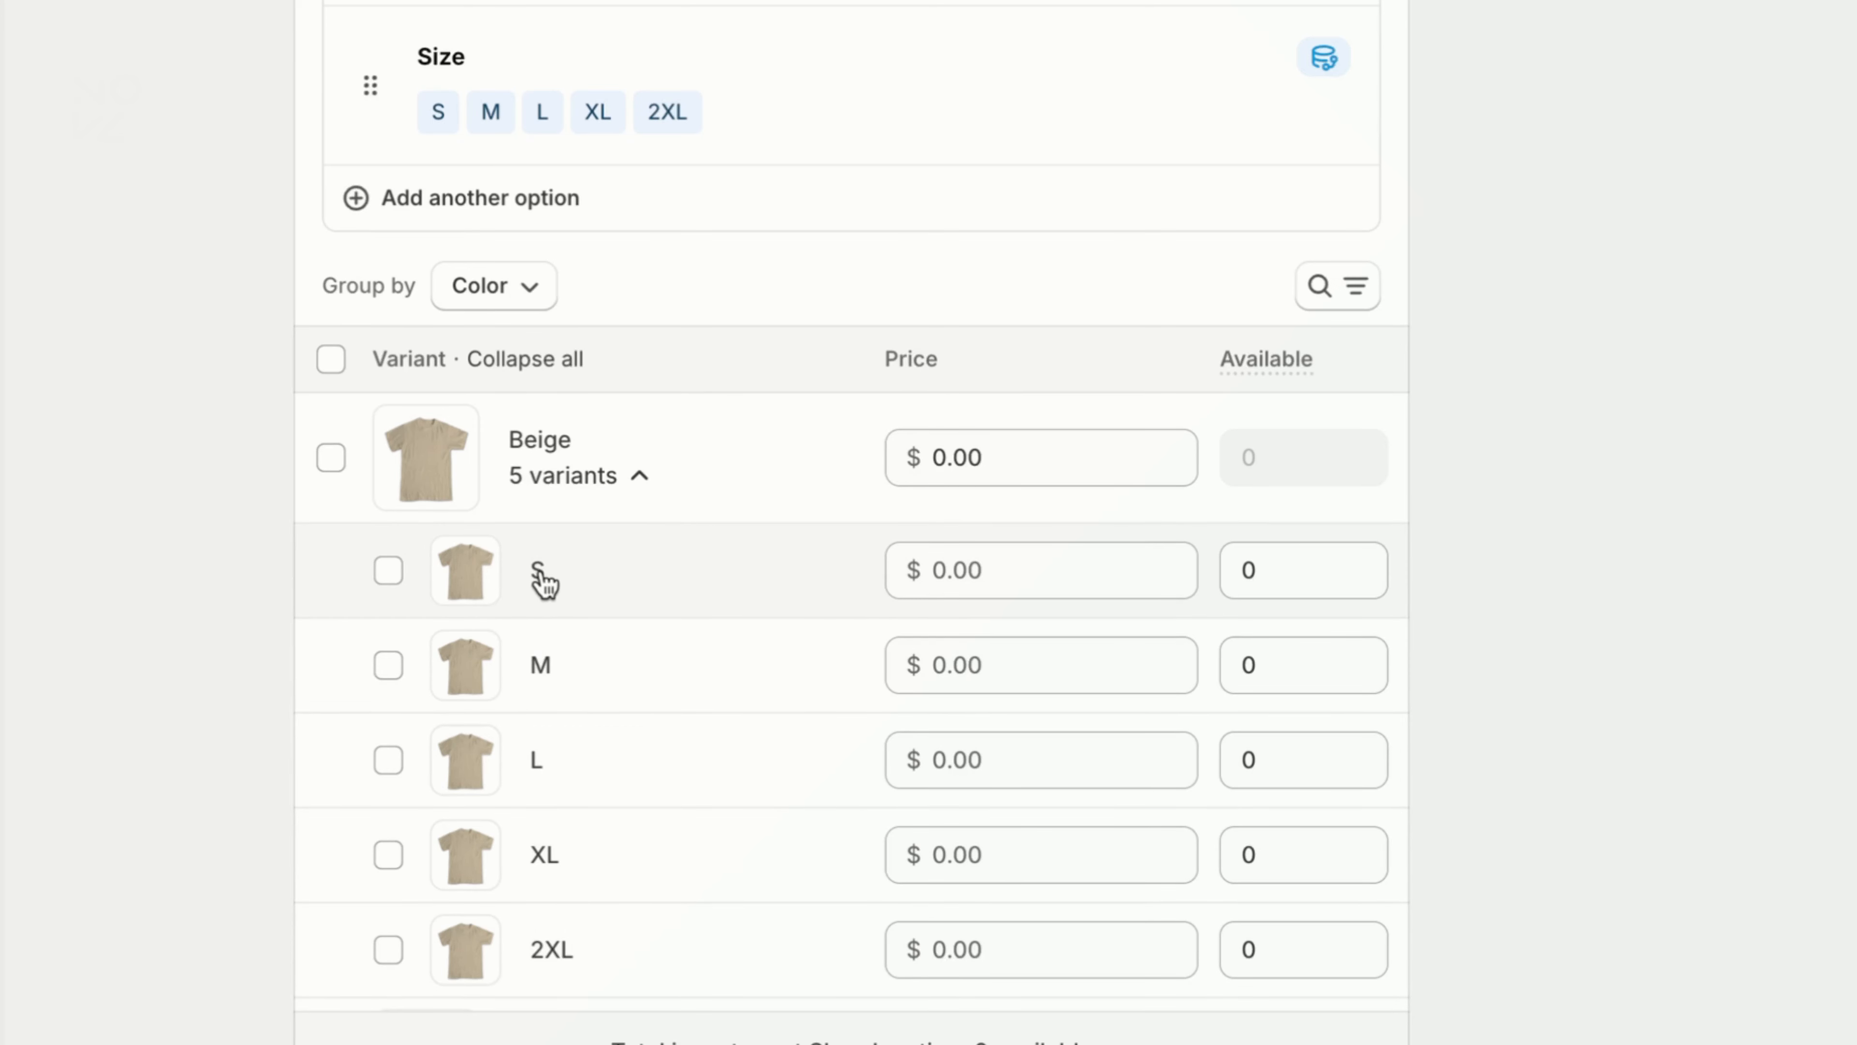
left_click(1008, 455)
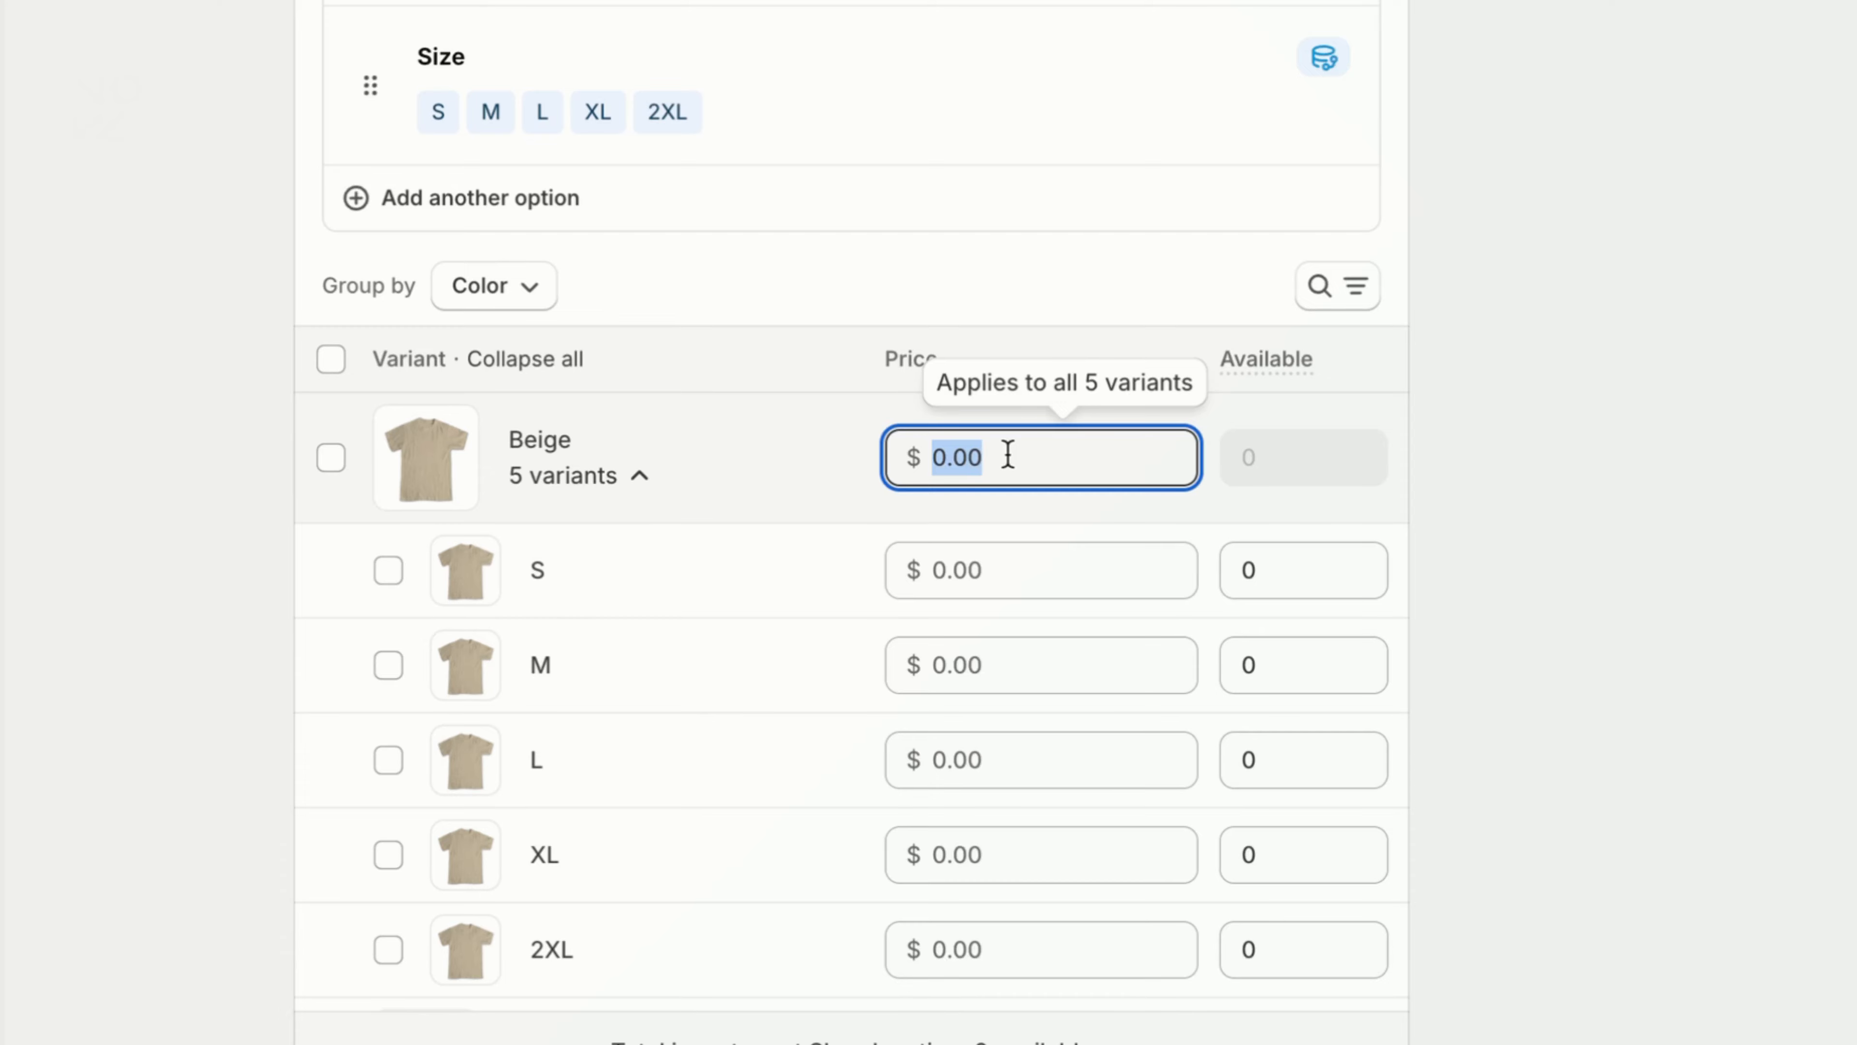
type("32")
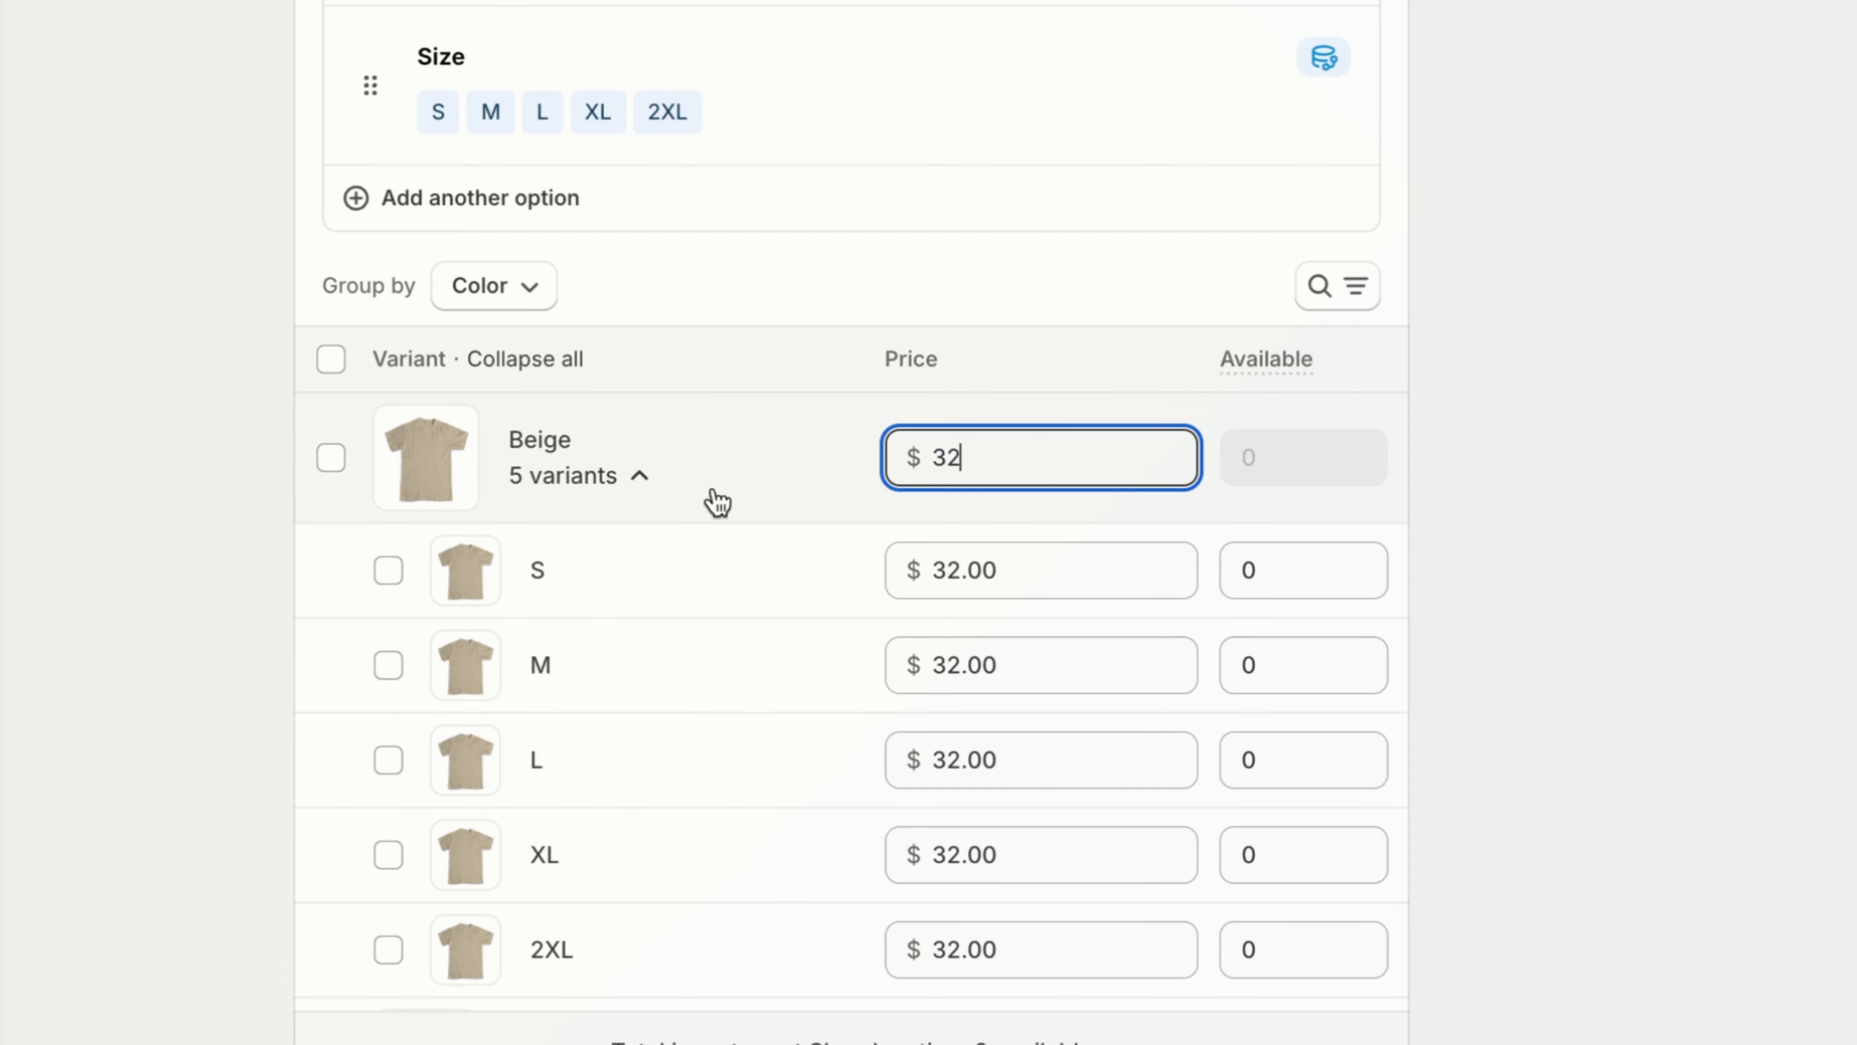
left_click(623, 477)
Step: Set the price of the Black, Navy and ultraviolet variant groups to $32 each
left_click(969, 699)
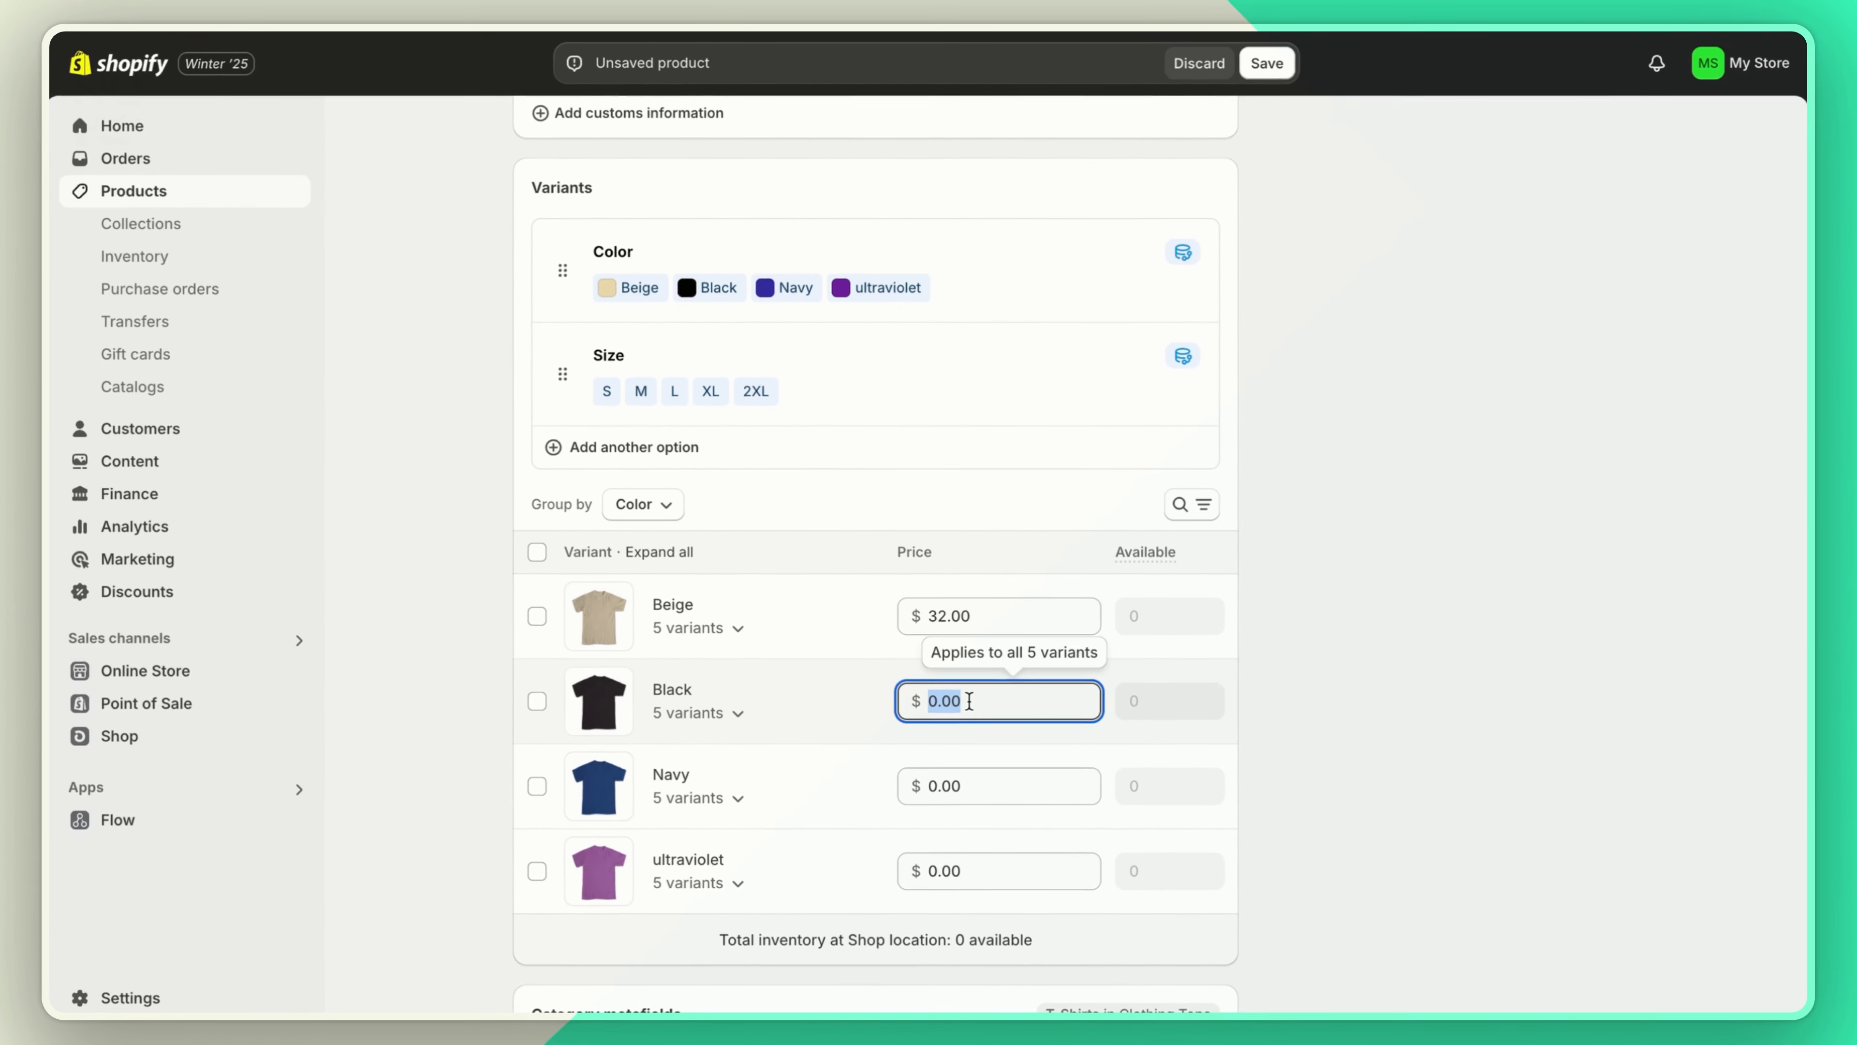
type("32")
left_click(1037, 795)
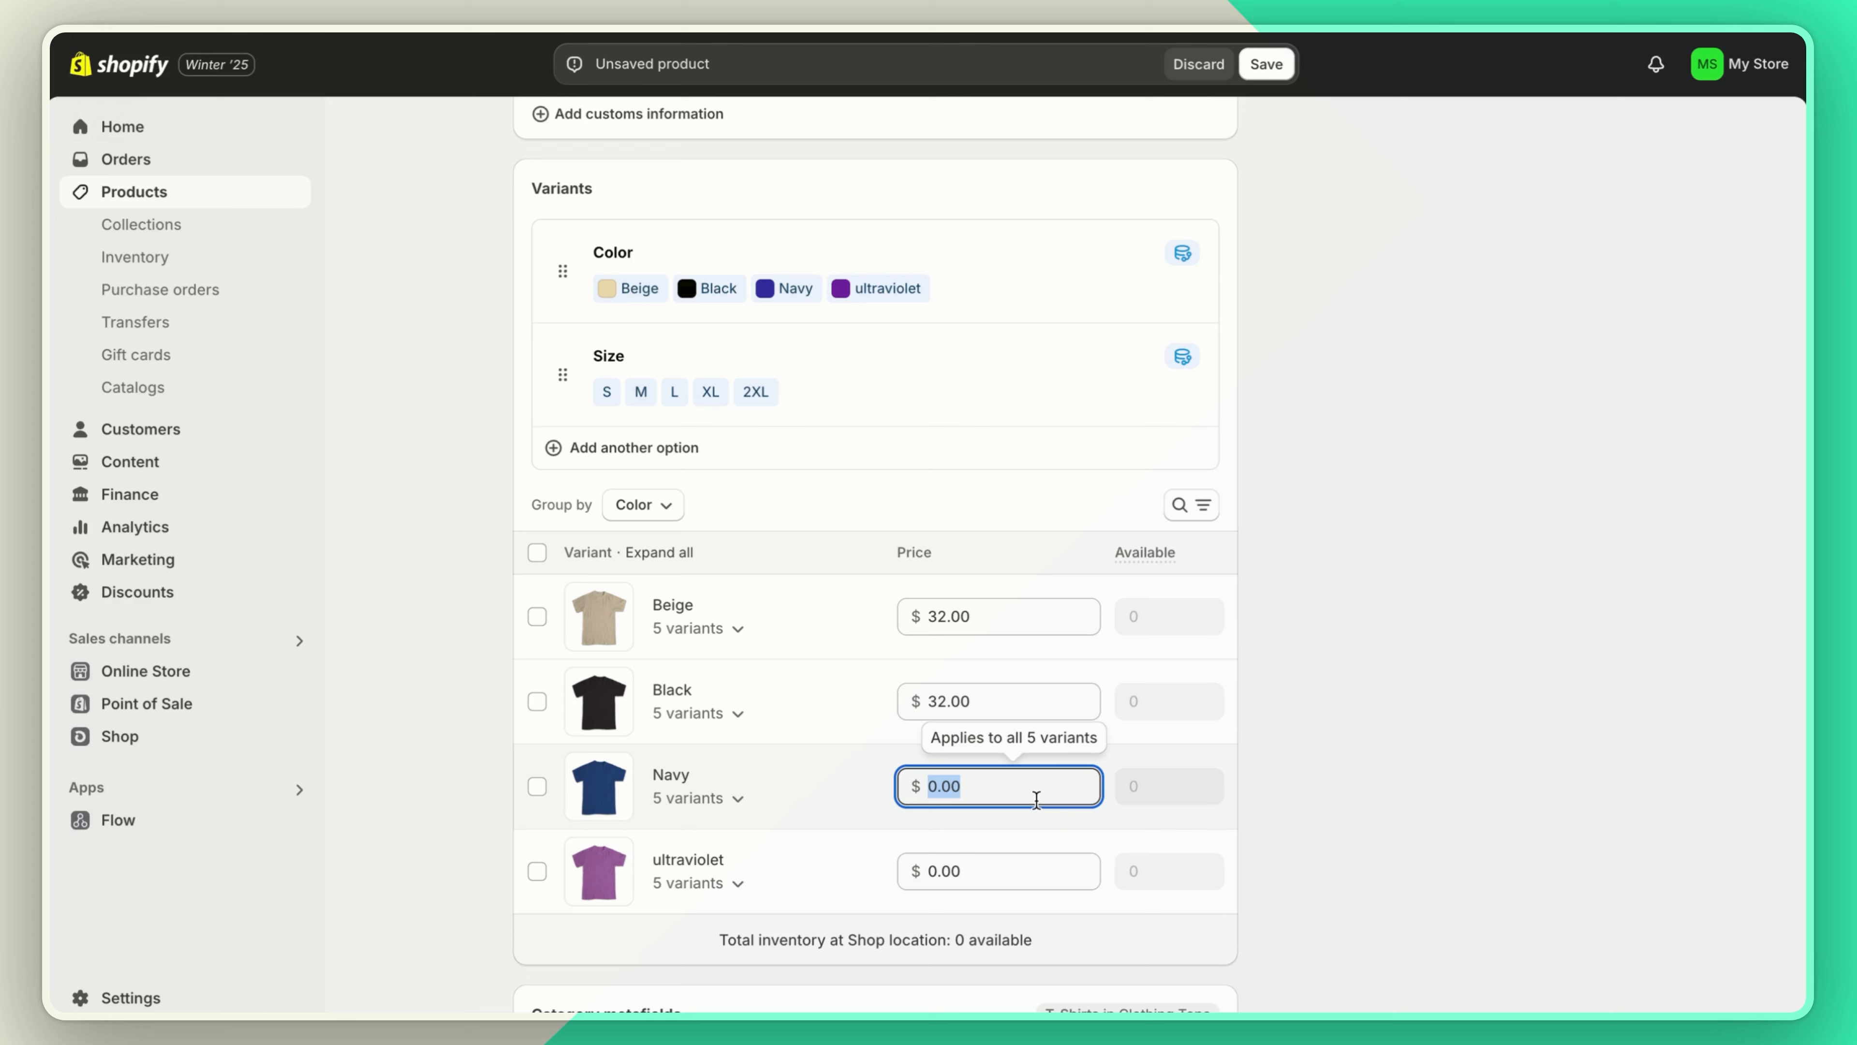
type("32")
left_click(1024, 875)
type("32")
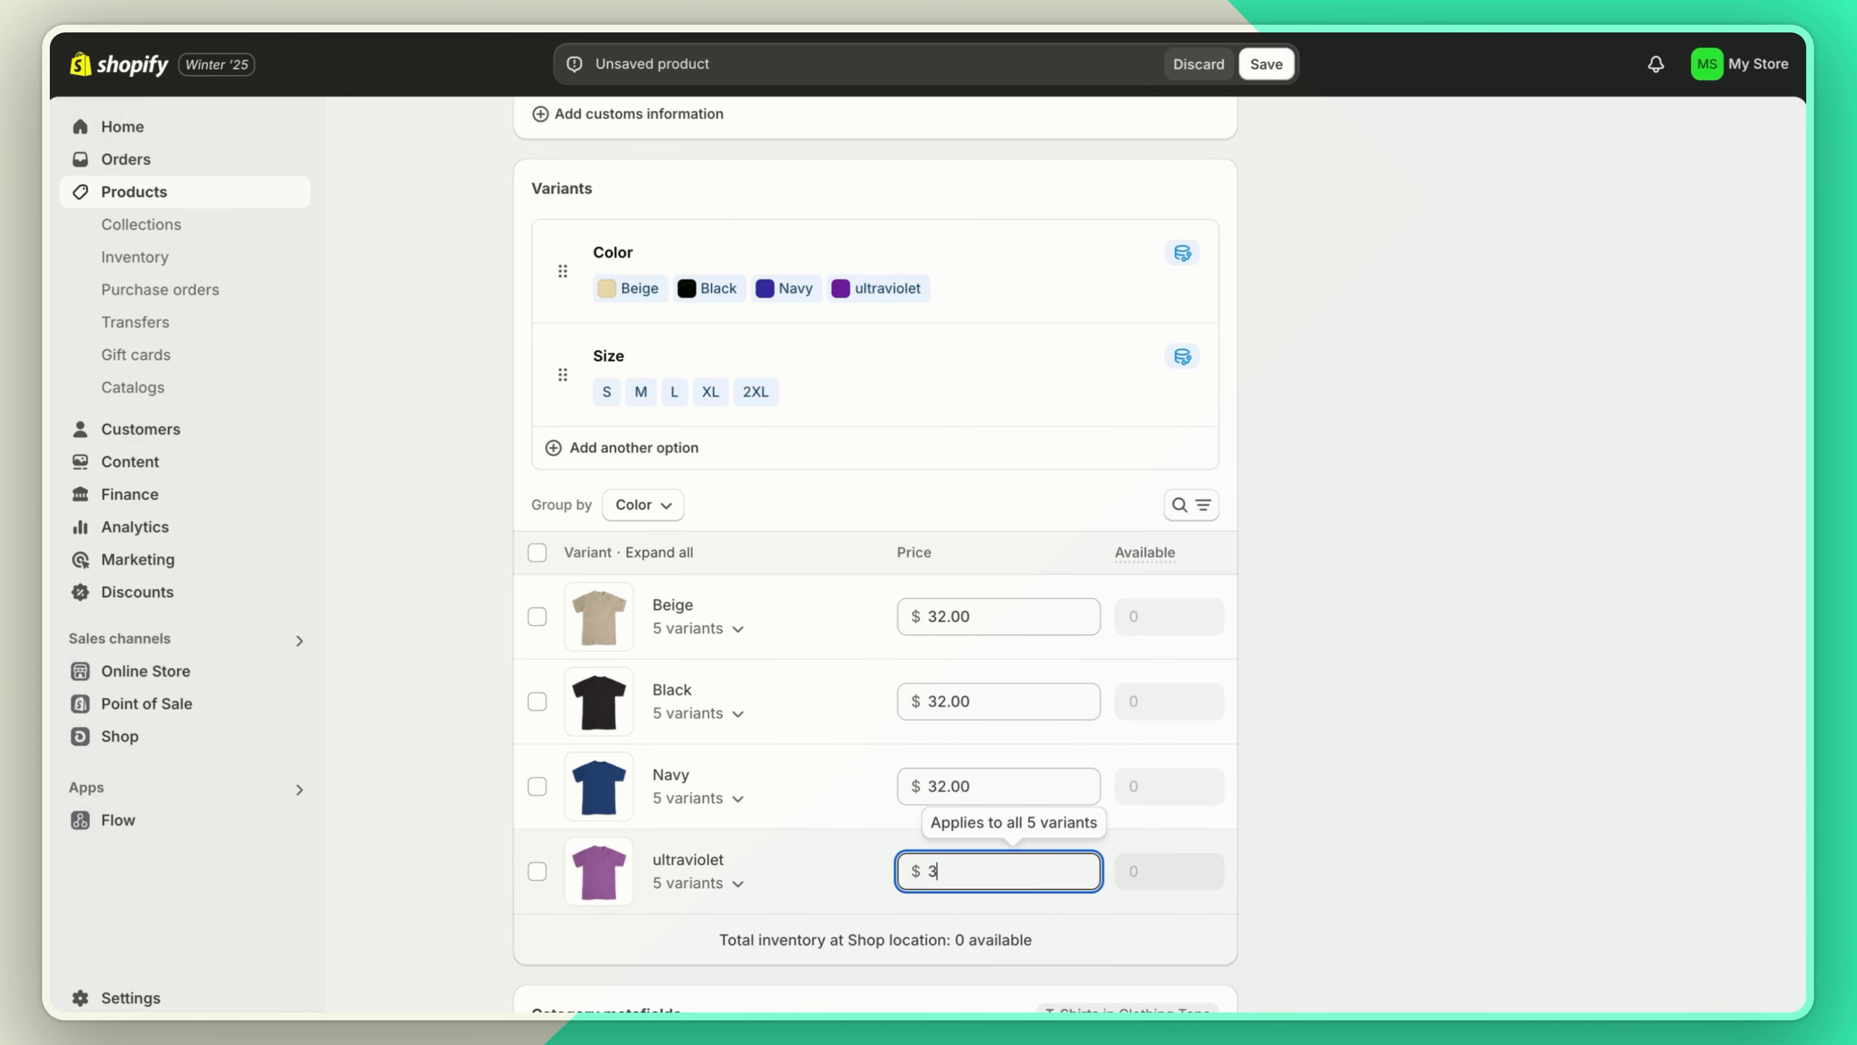
left_click(1368, 746)
Step: Select all variants and bulk edit their available quantity to 10
left_click(537, 553)
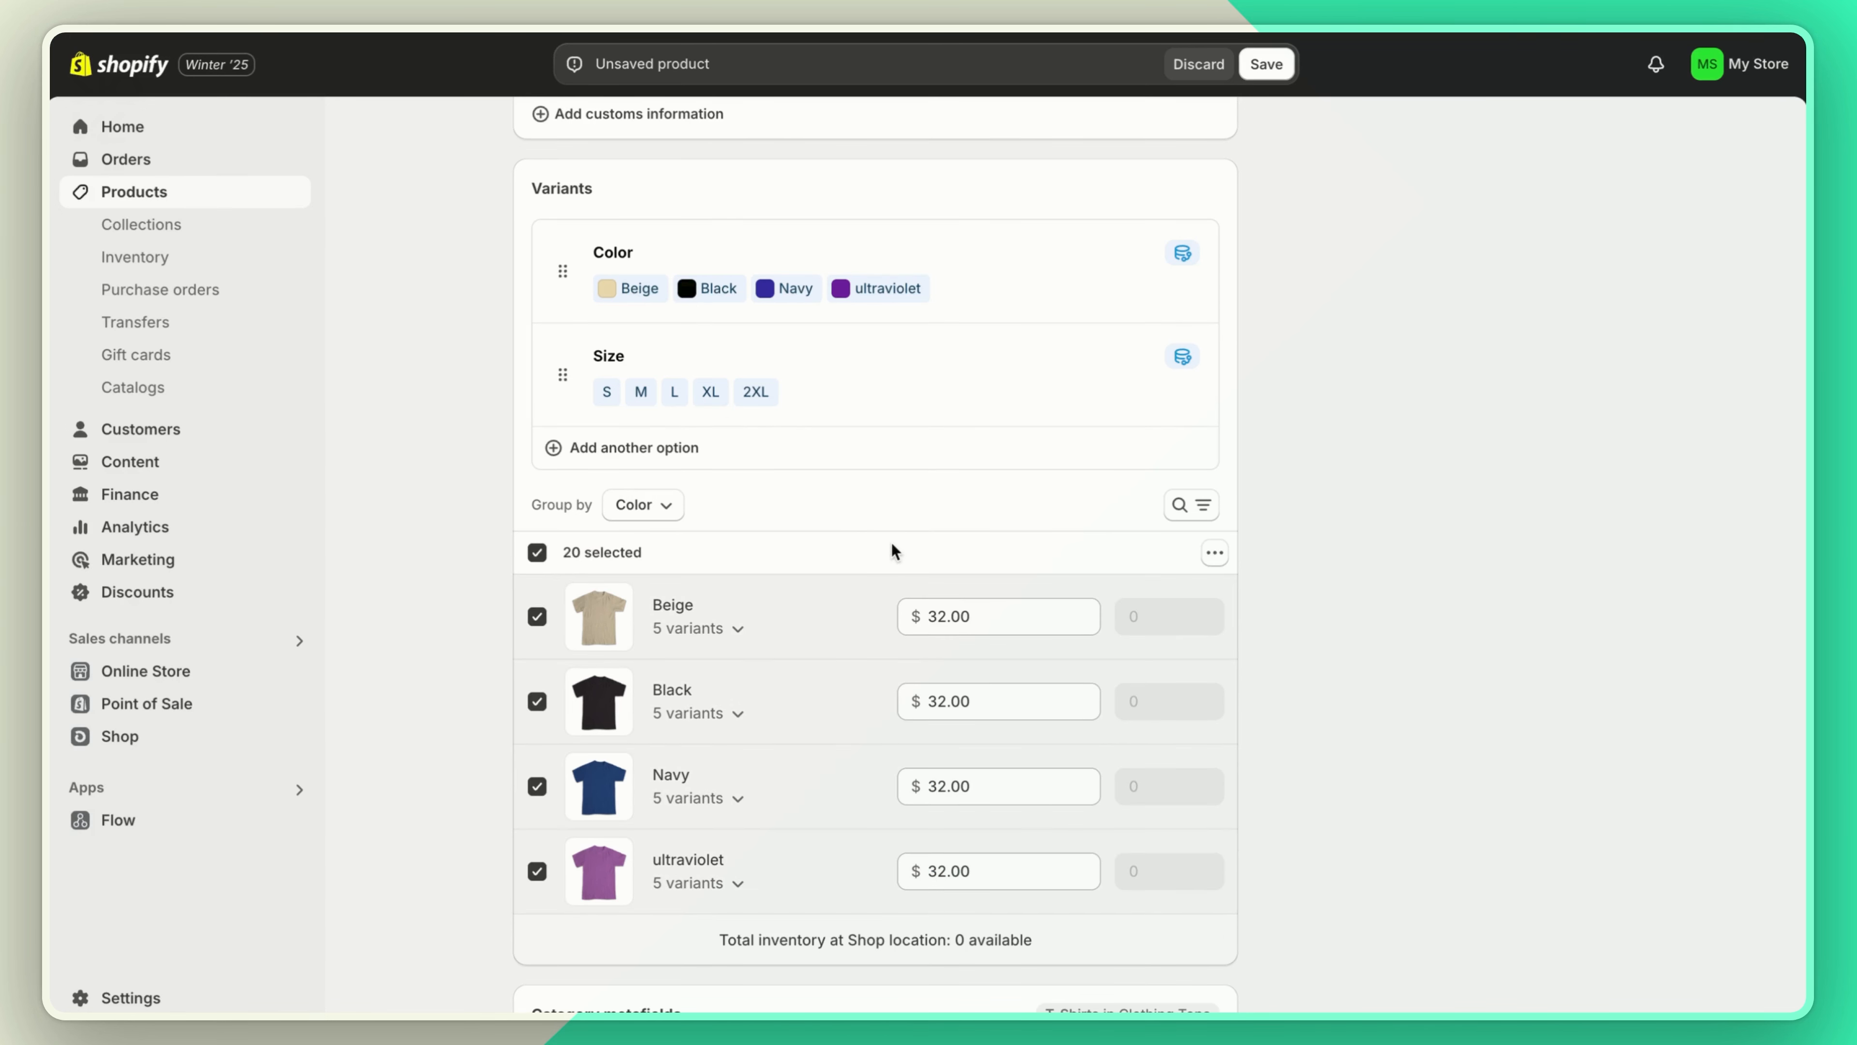
left_click(1217, 556)
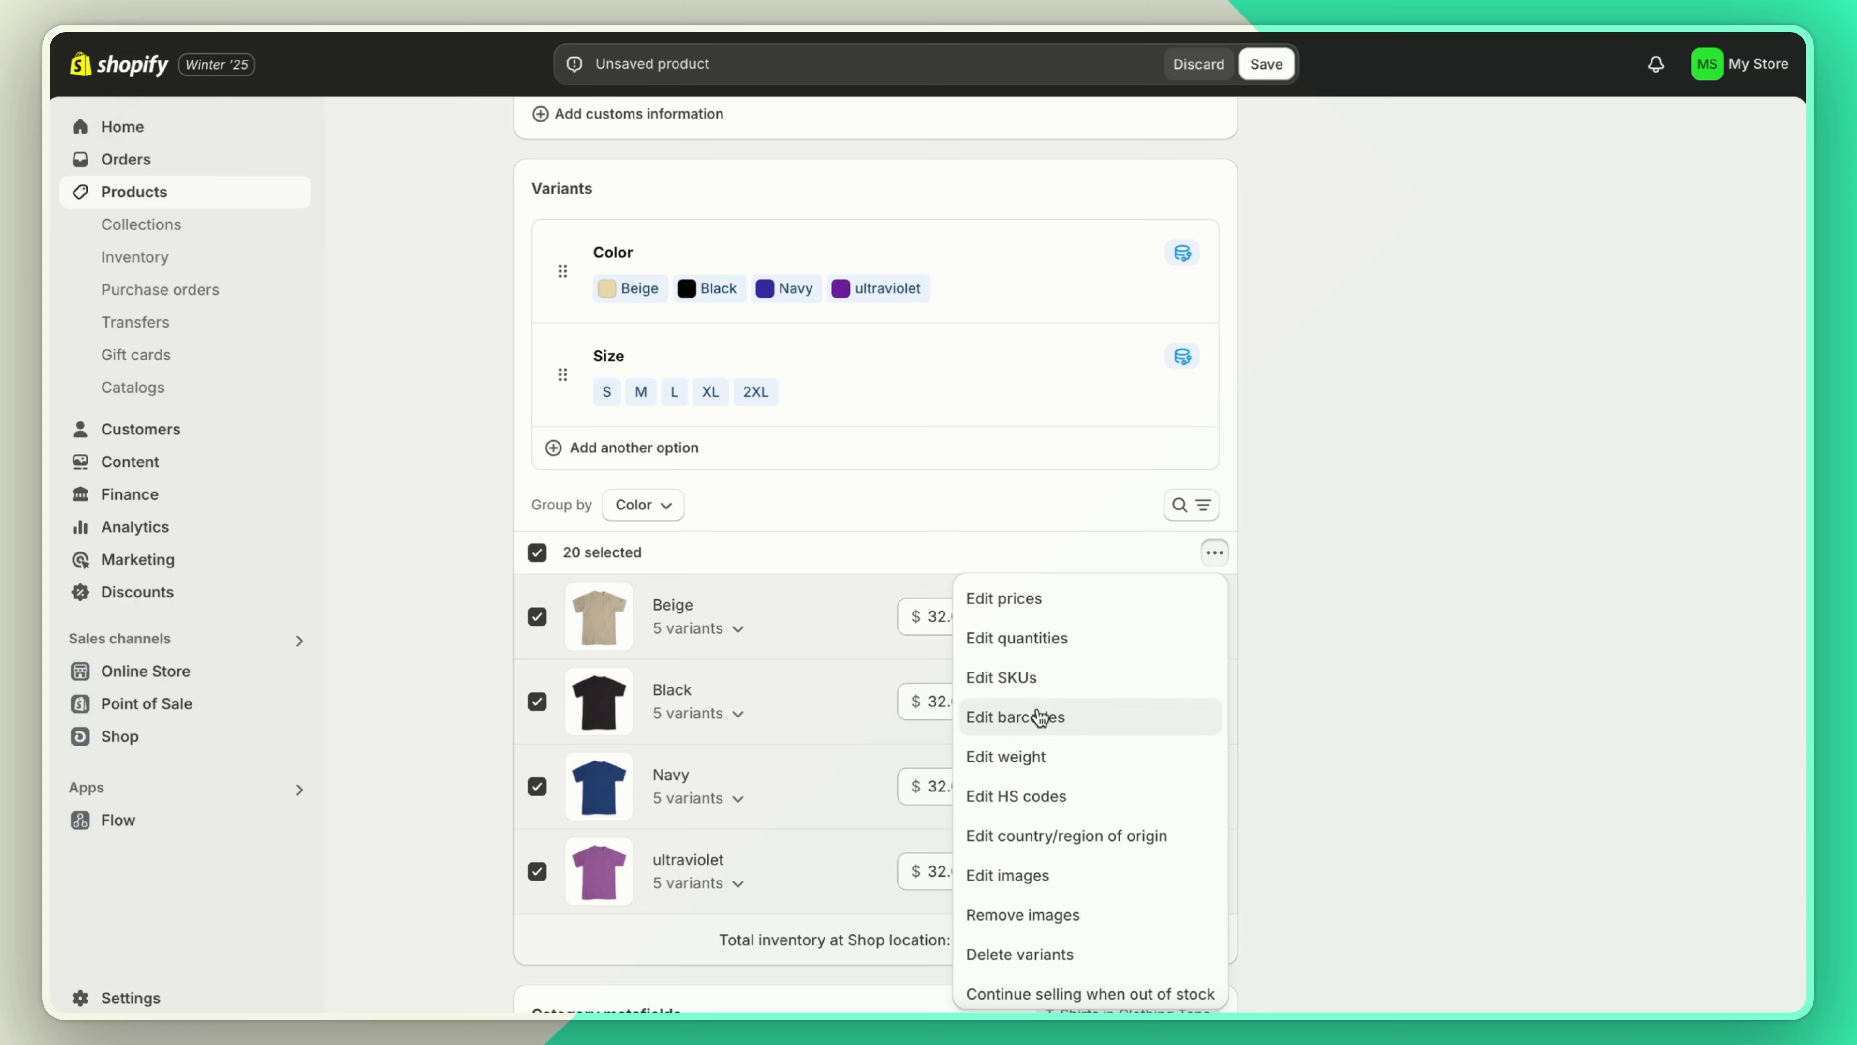
left_click(1017, 637)
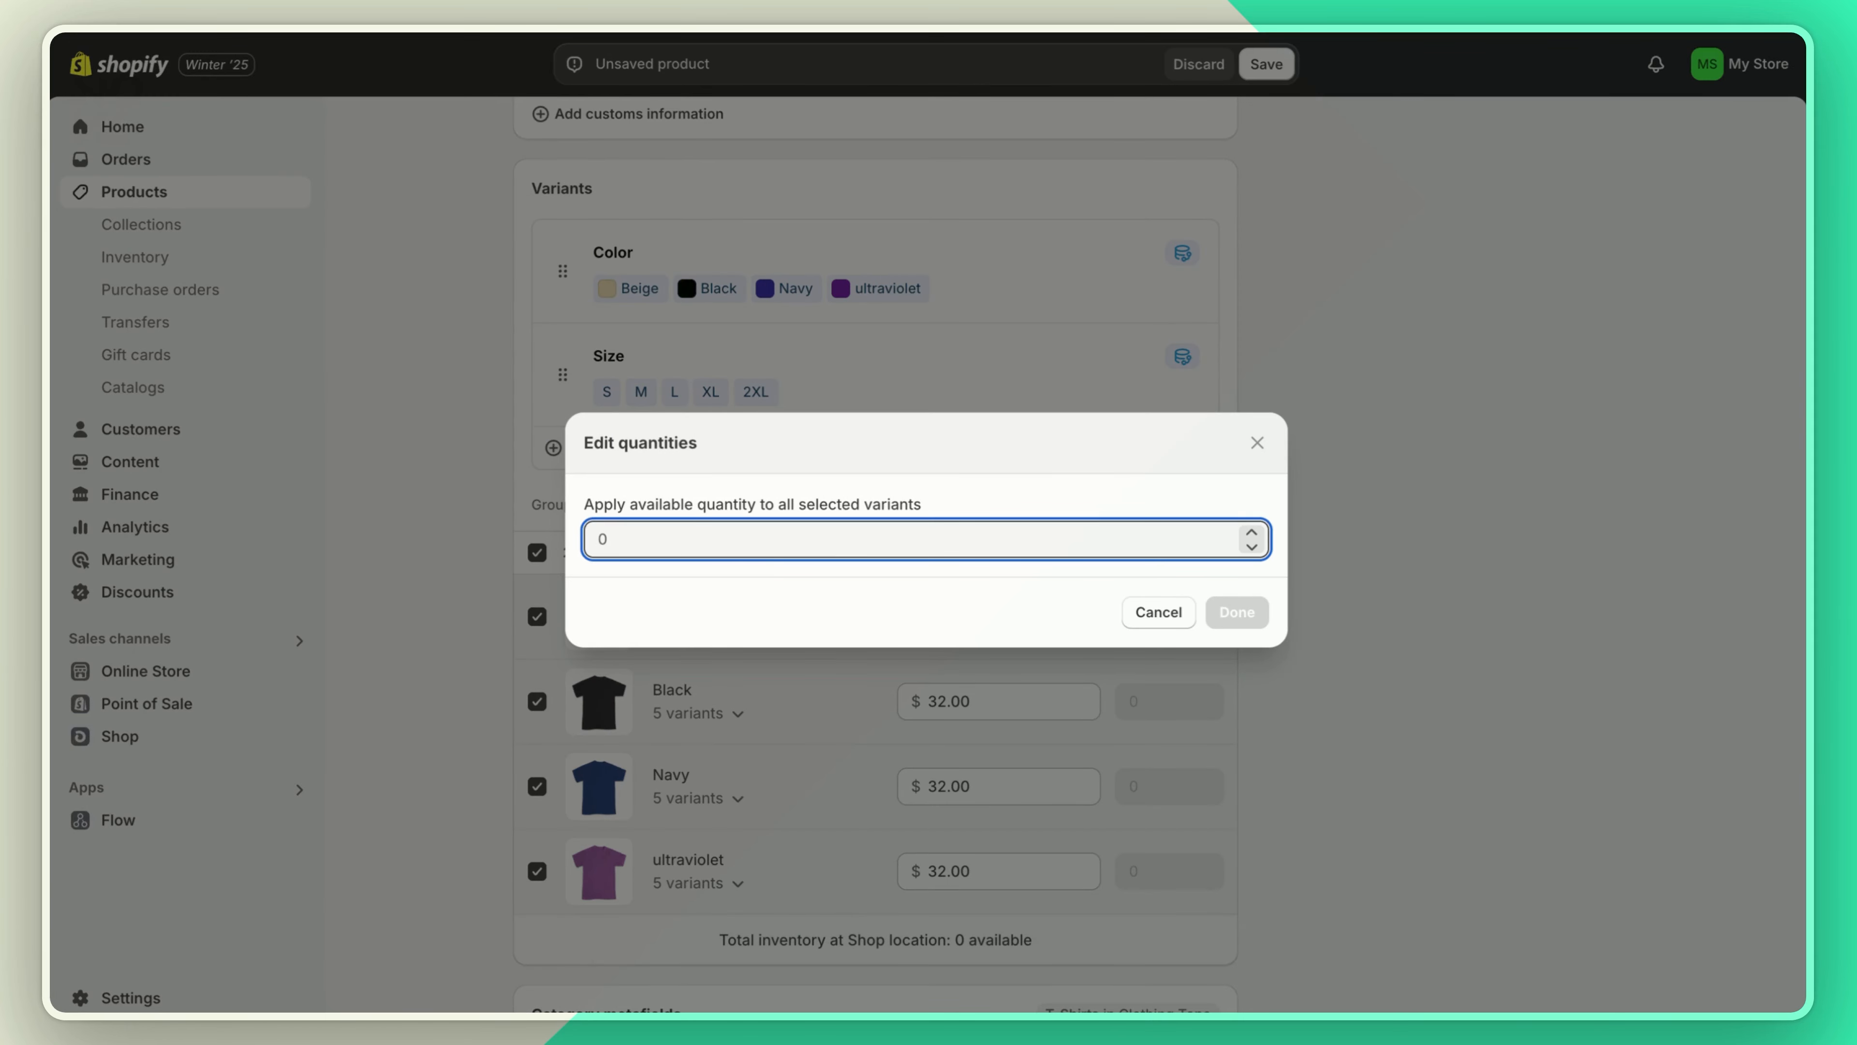
type("10")
left_click(1236, 612)
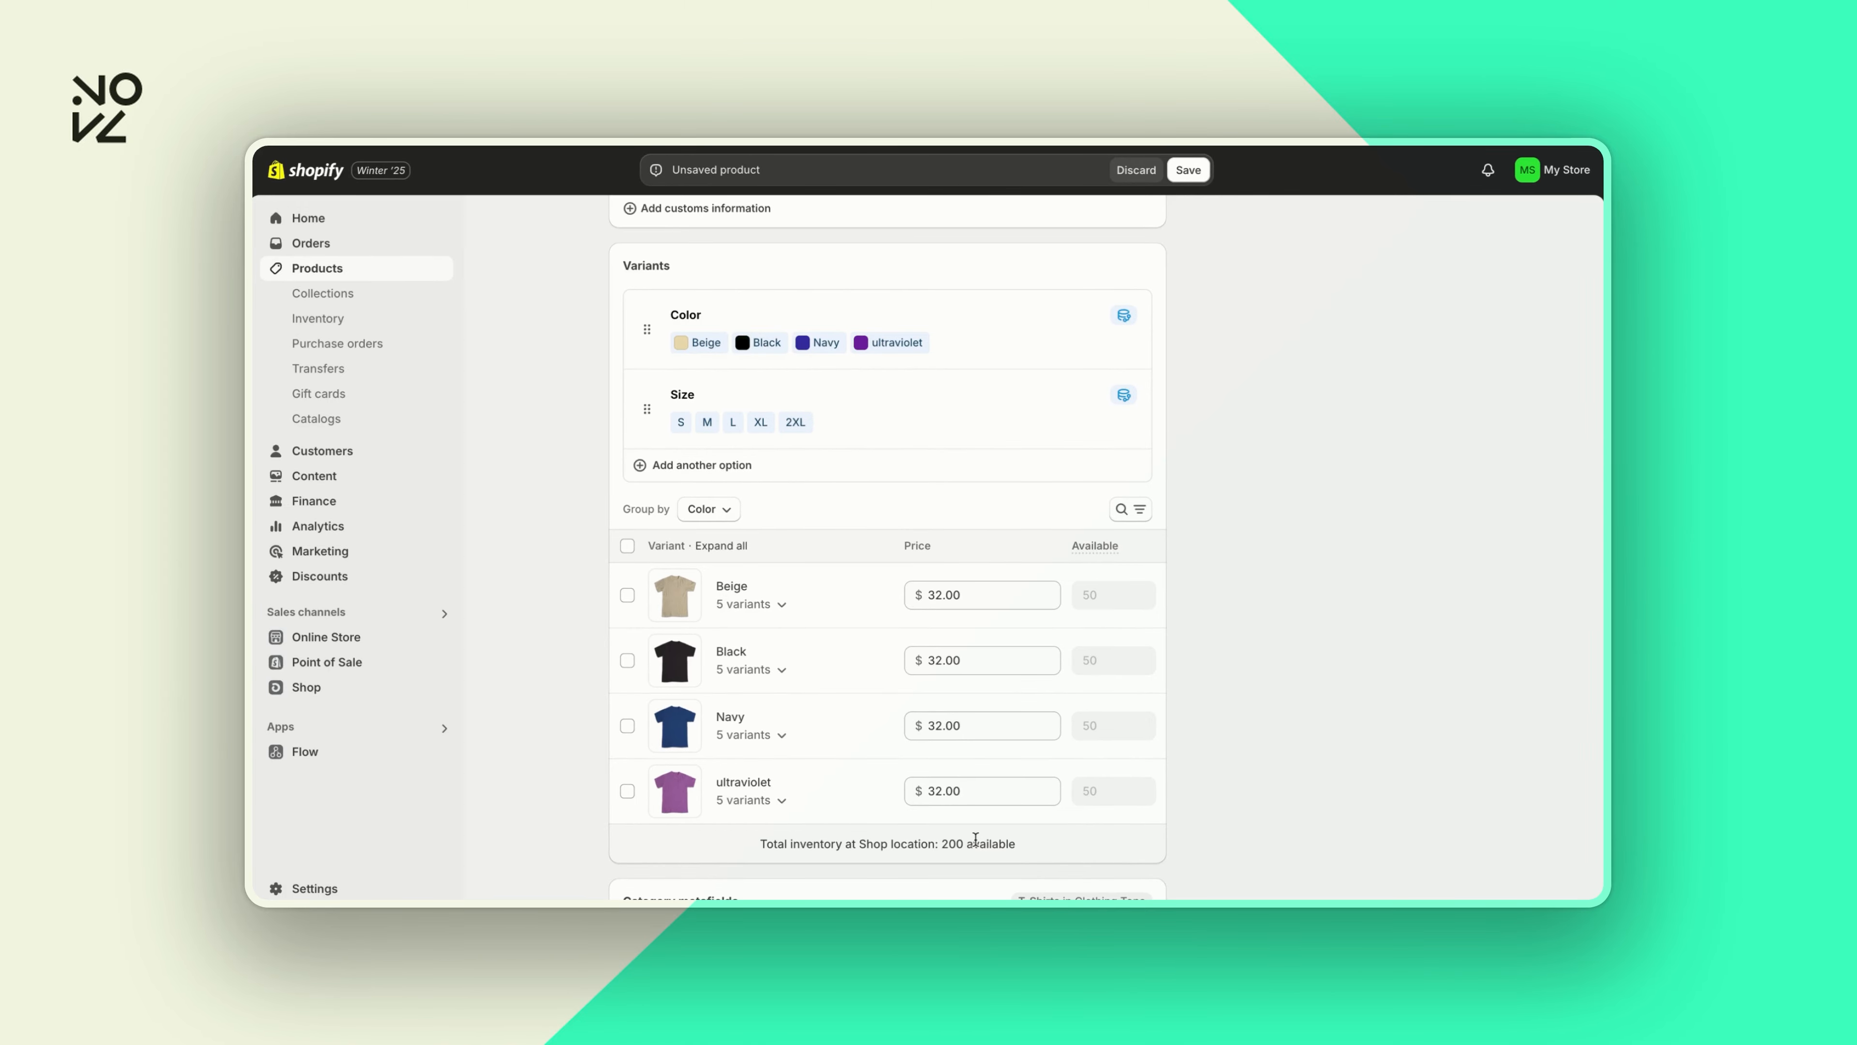
Step: Set the product's main price to $32 and its cost per item to $14
scroll(1210, 371, "up", 10)
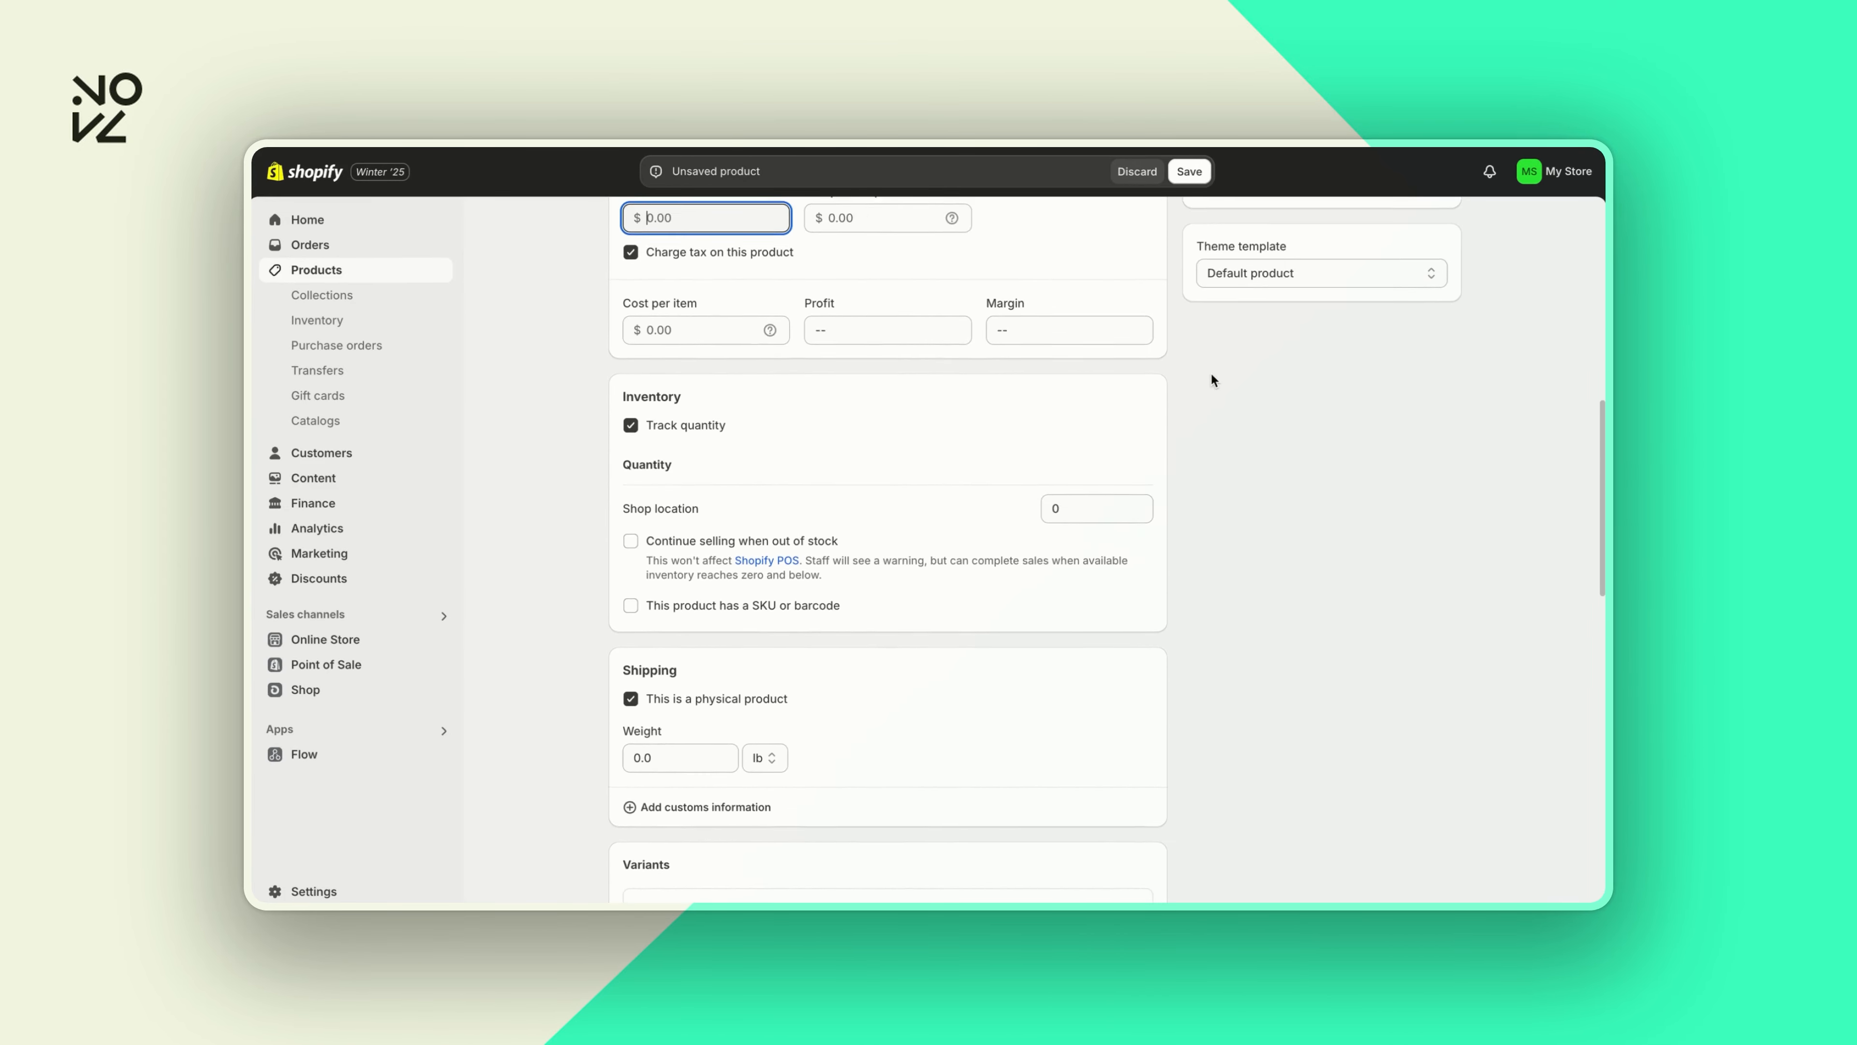
scroll(1210, 371, "up", 2)
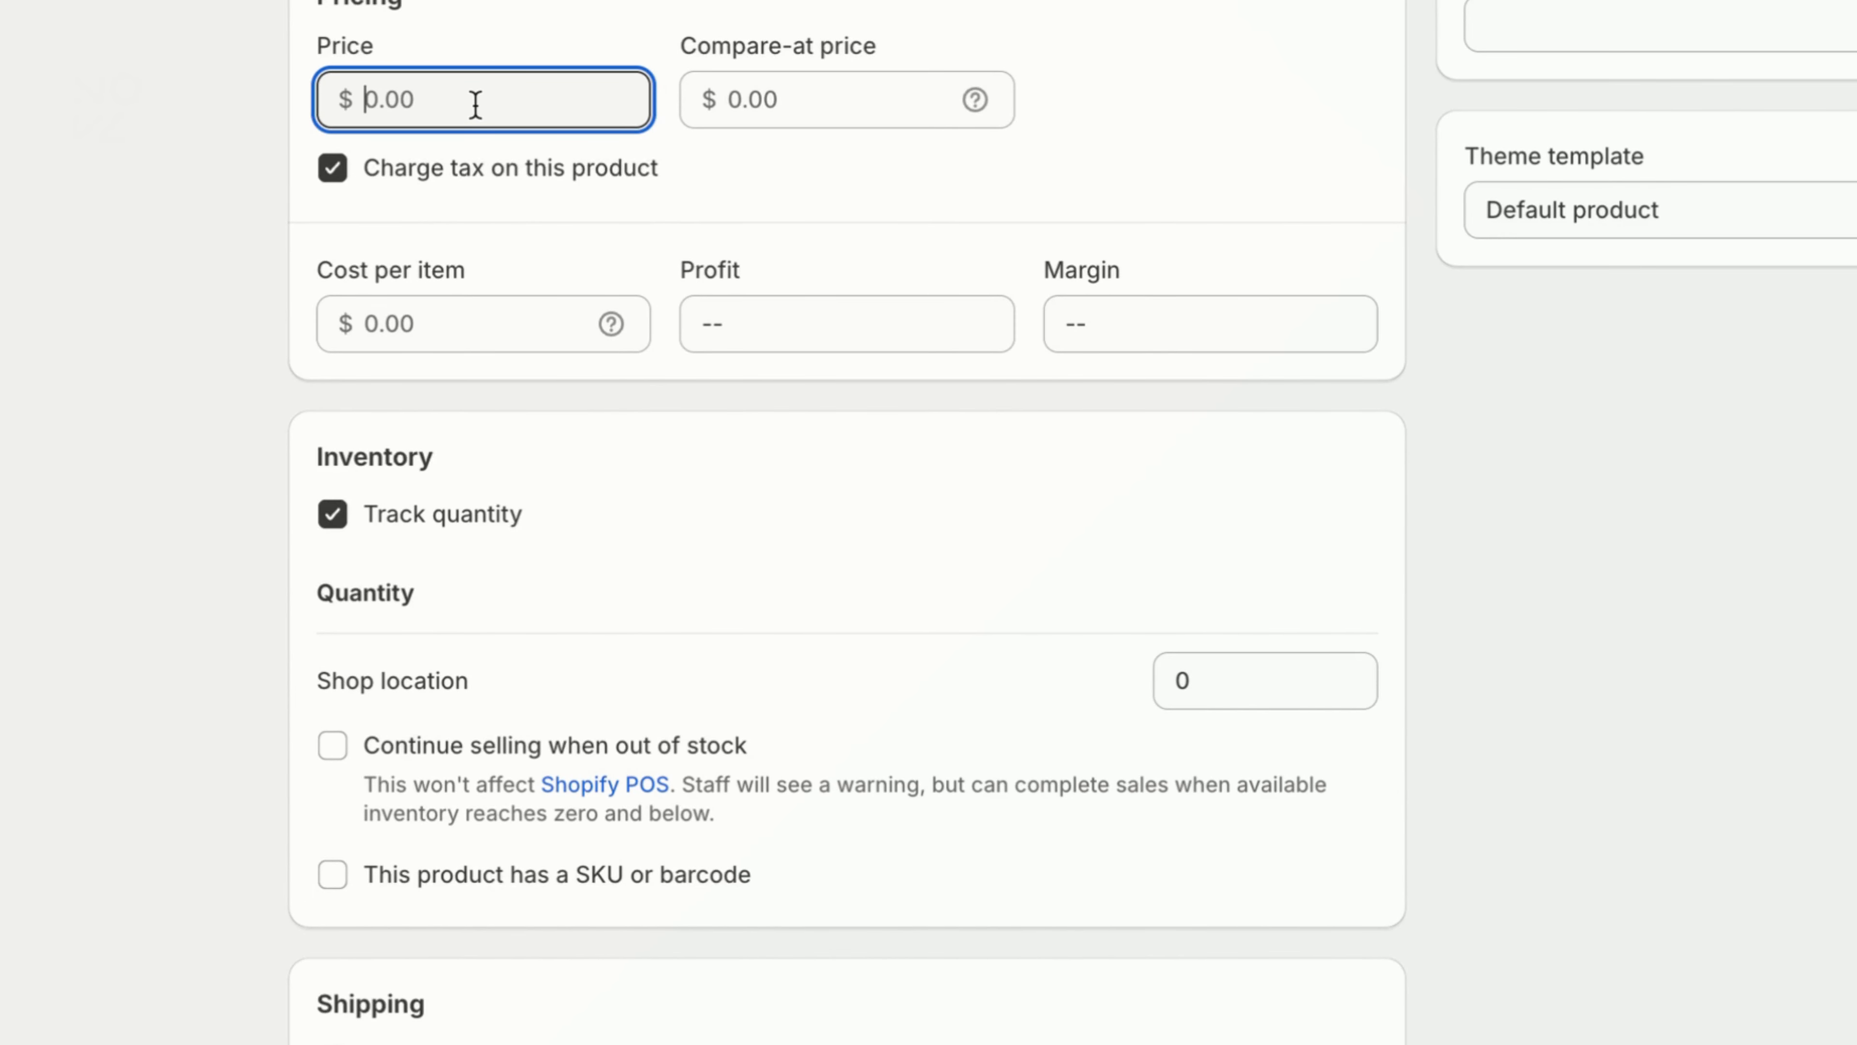
type("32")
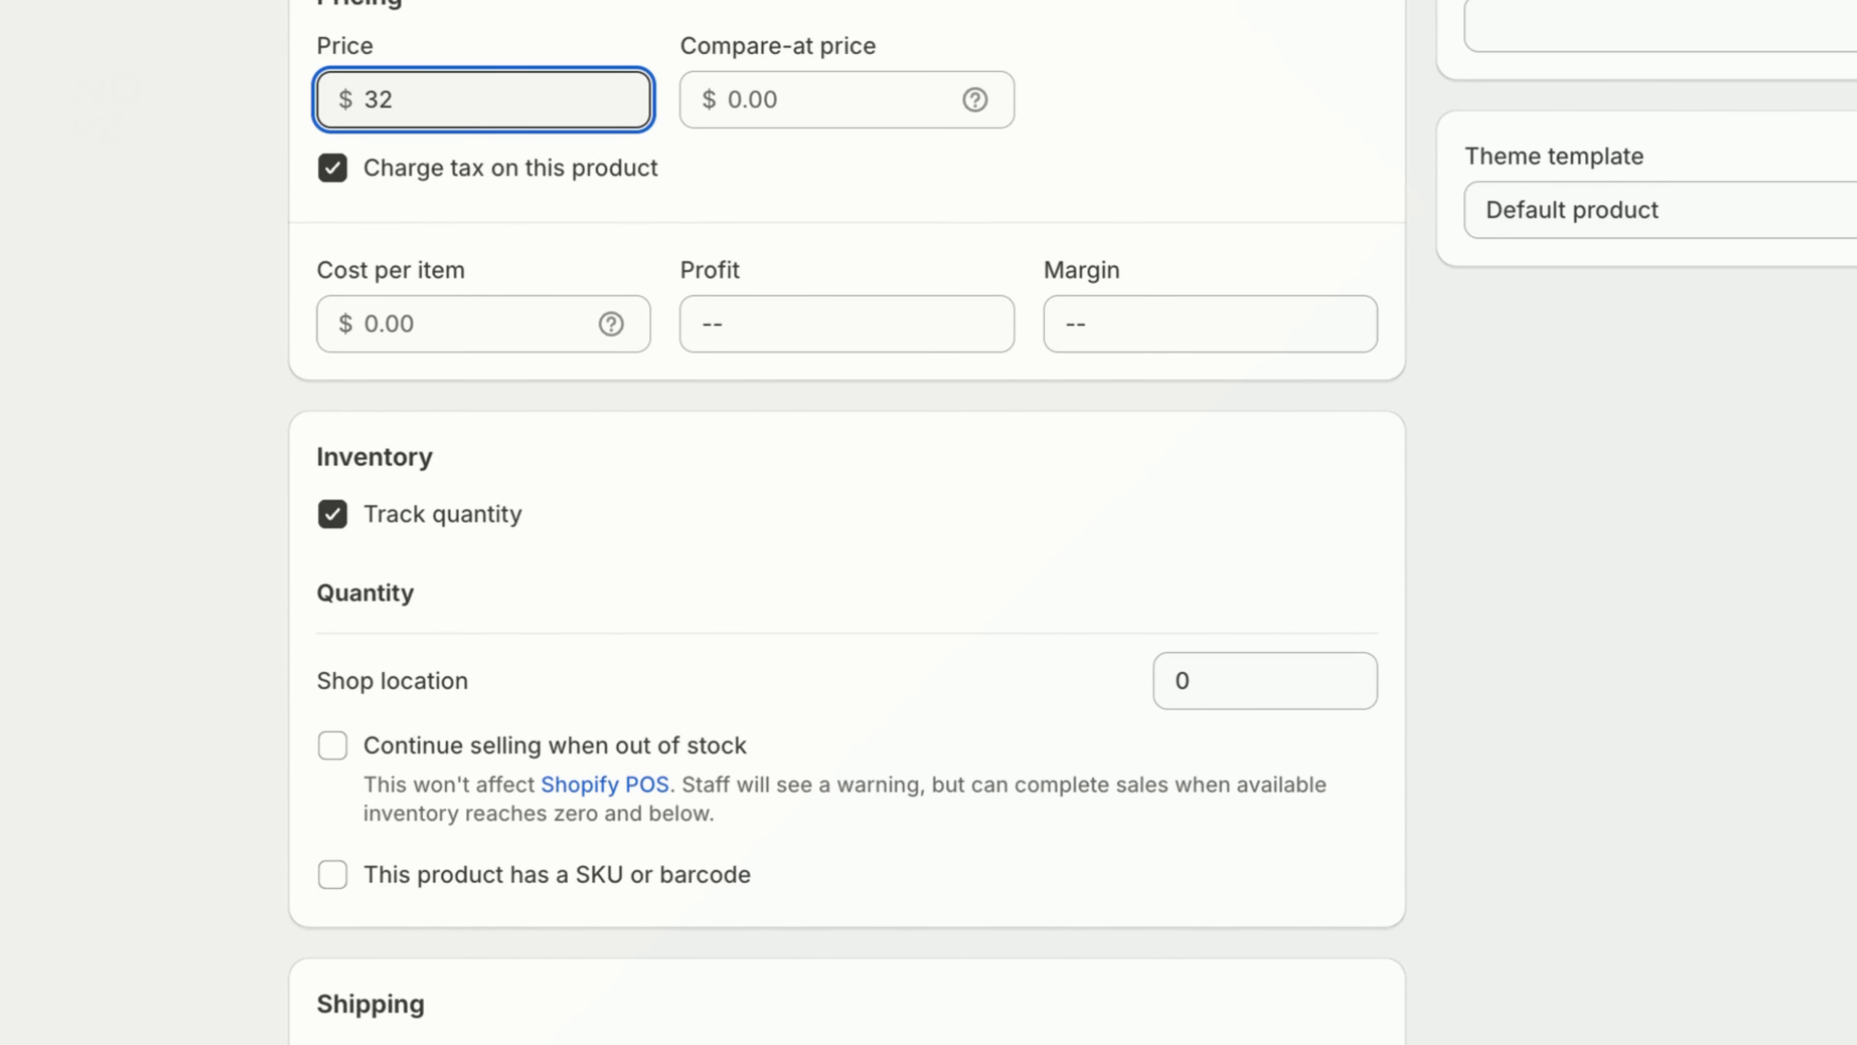
left_click(517, 327)
type("14")
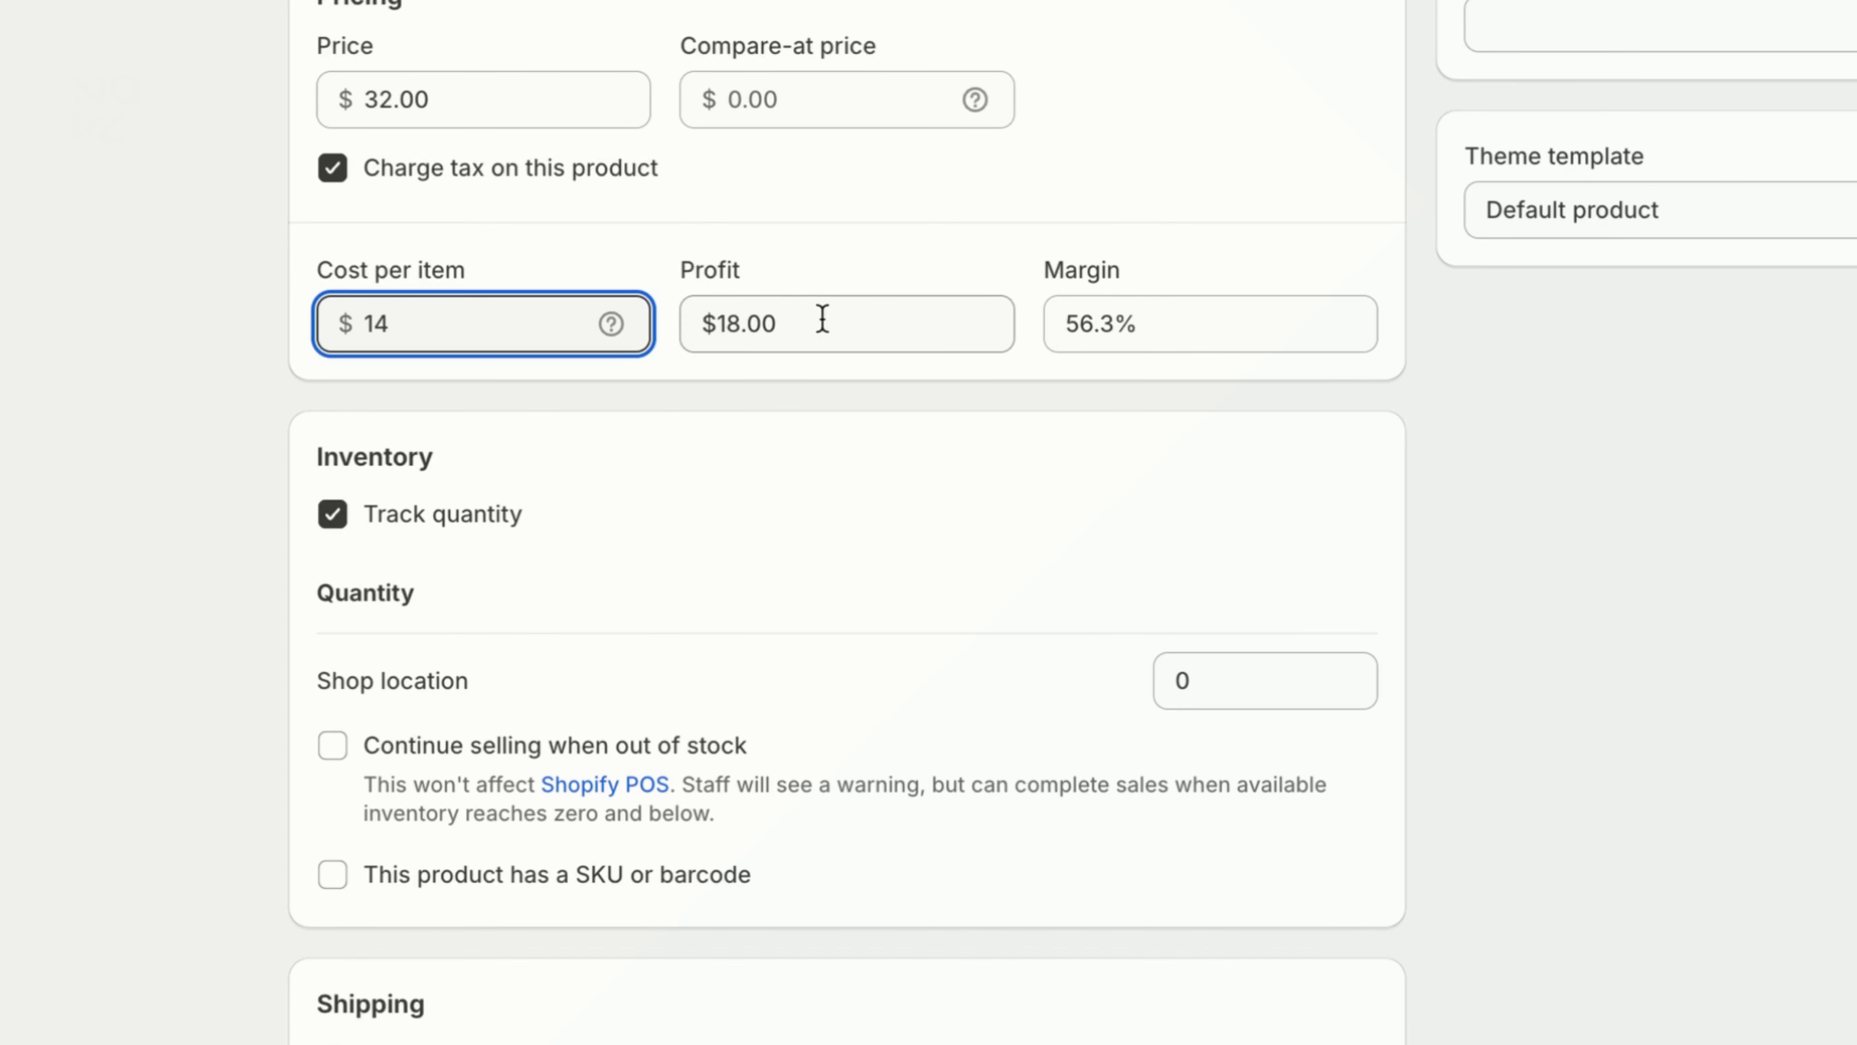
left_click(1042, 423)
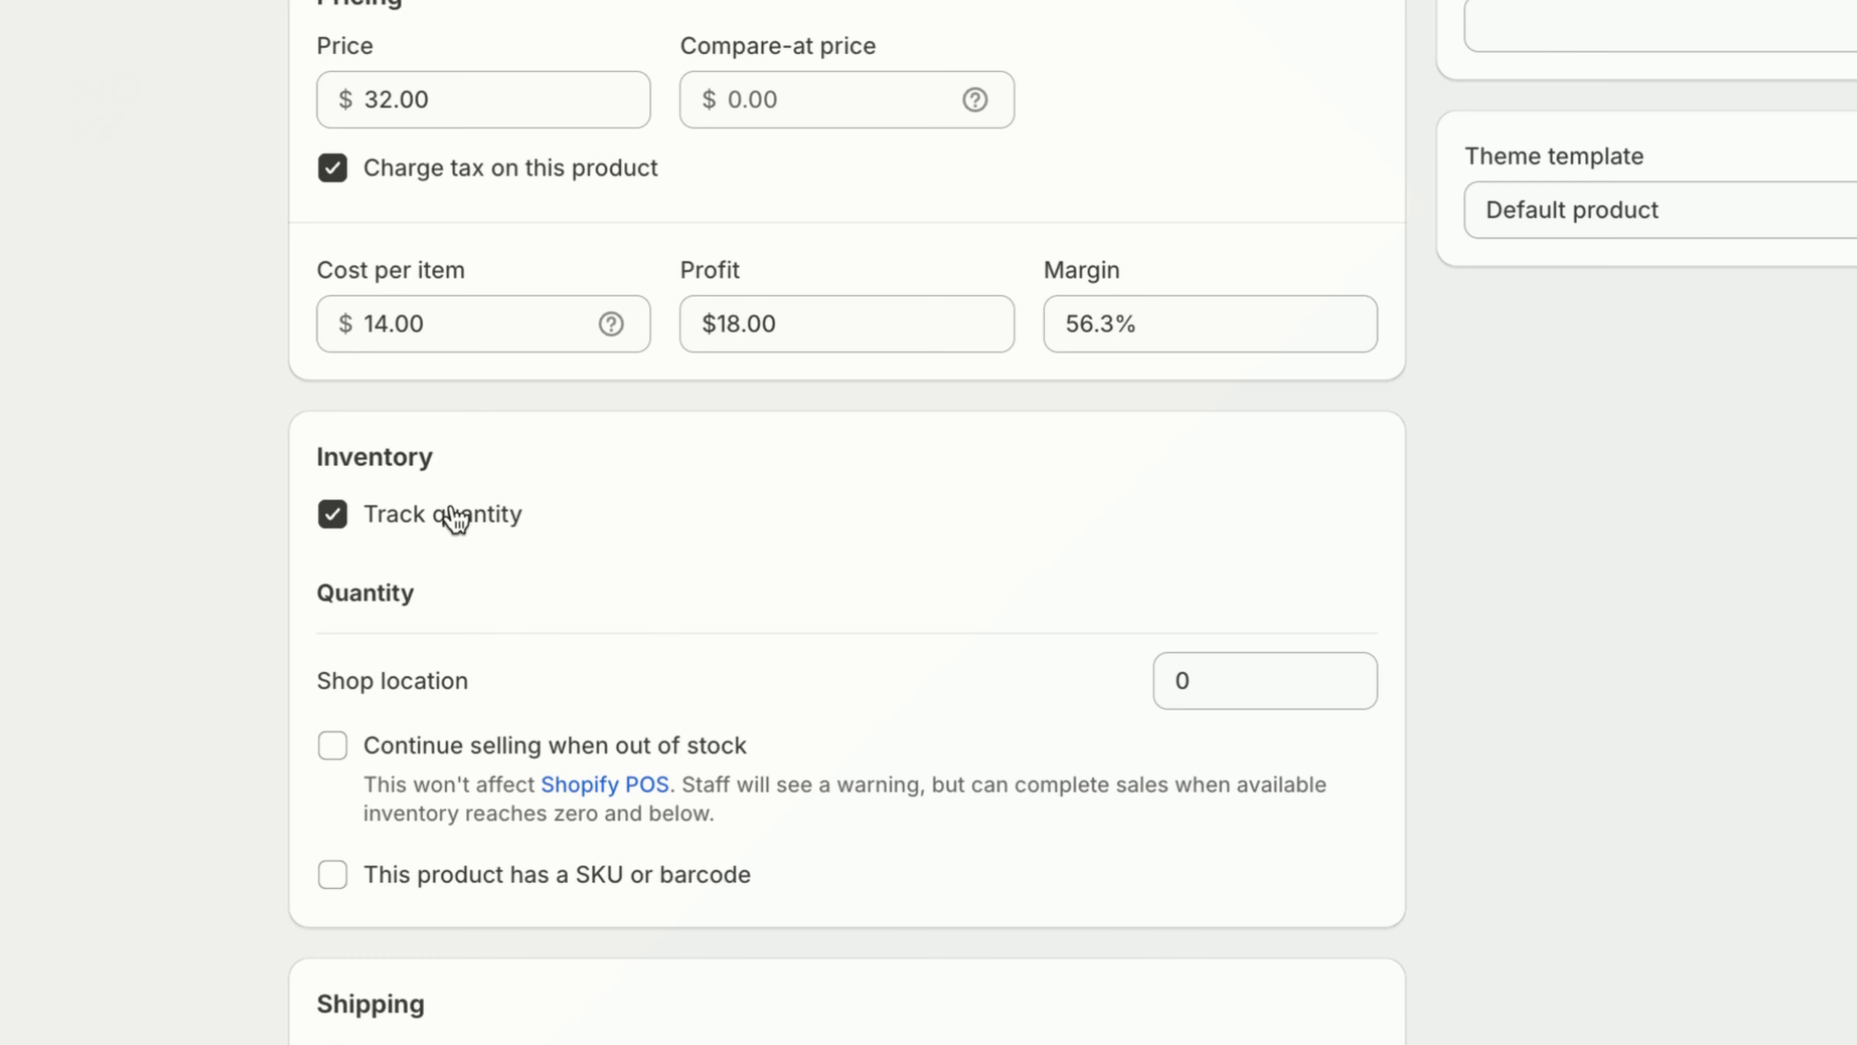
Step: Open the search engine listing for editing, keep its page title, description and URL handle, and save the product
scroll(538, 663, "down", 2)
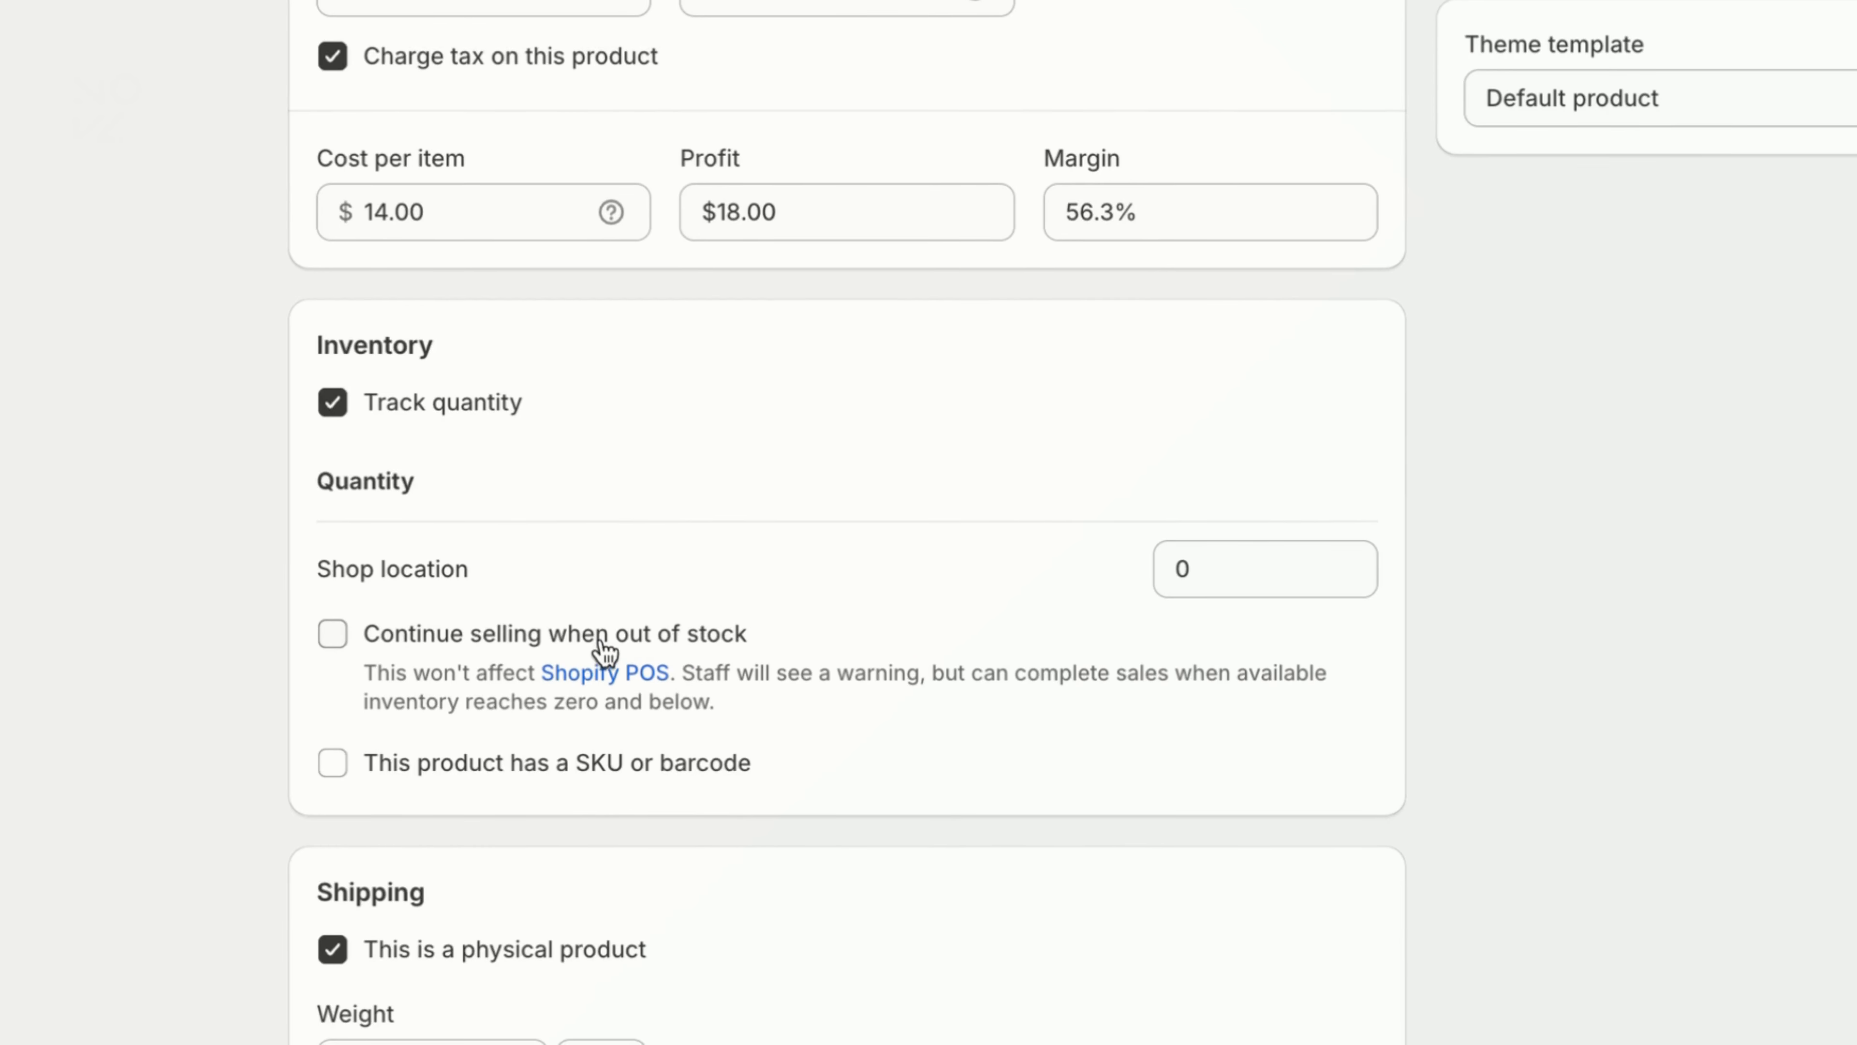
scroll(758, 641, "down", 3)
scroll(761, 648, "down", 3)
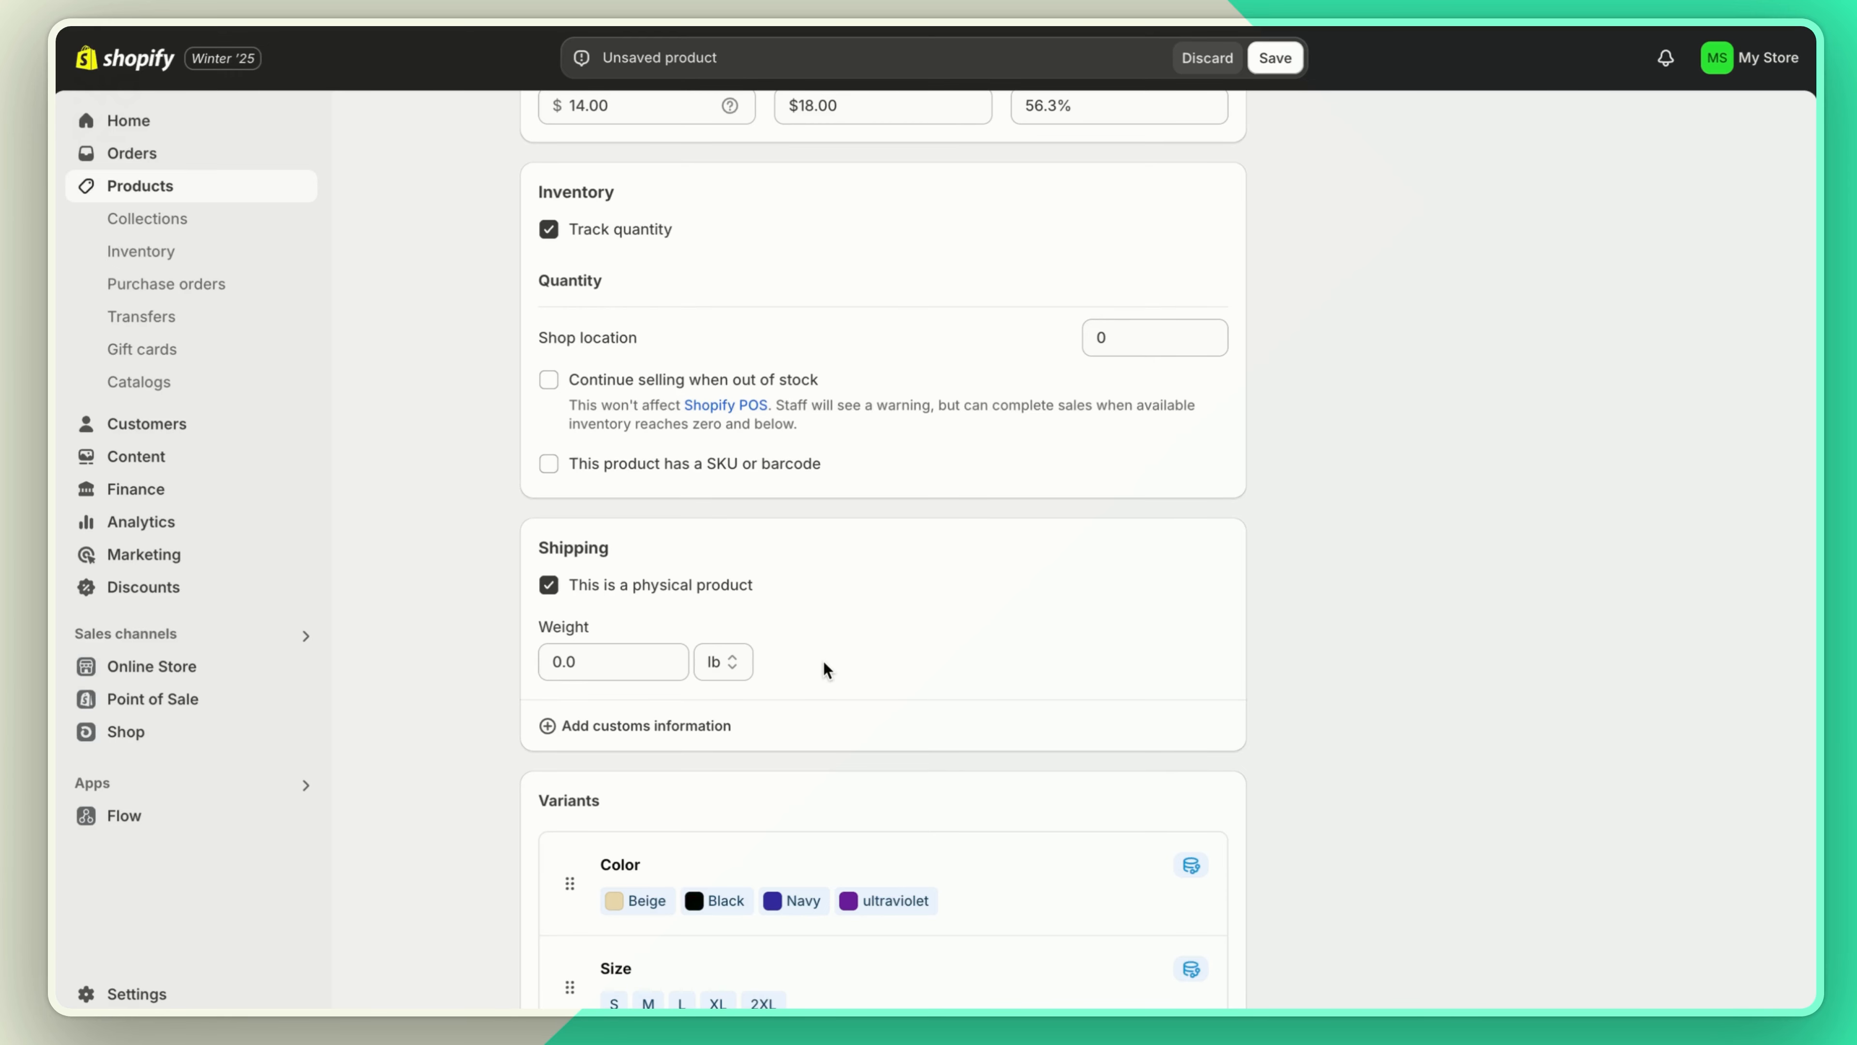
scroll(825, 668, "down", 10)
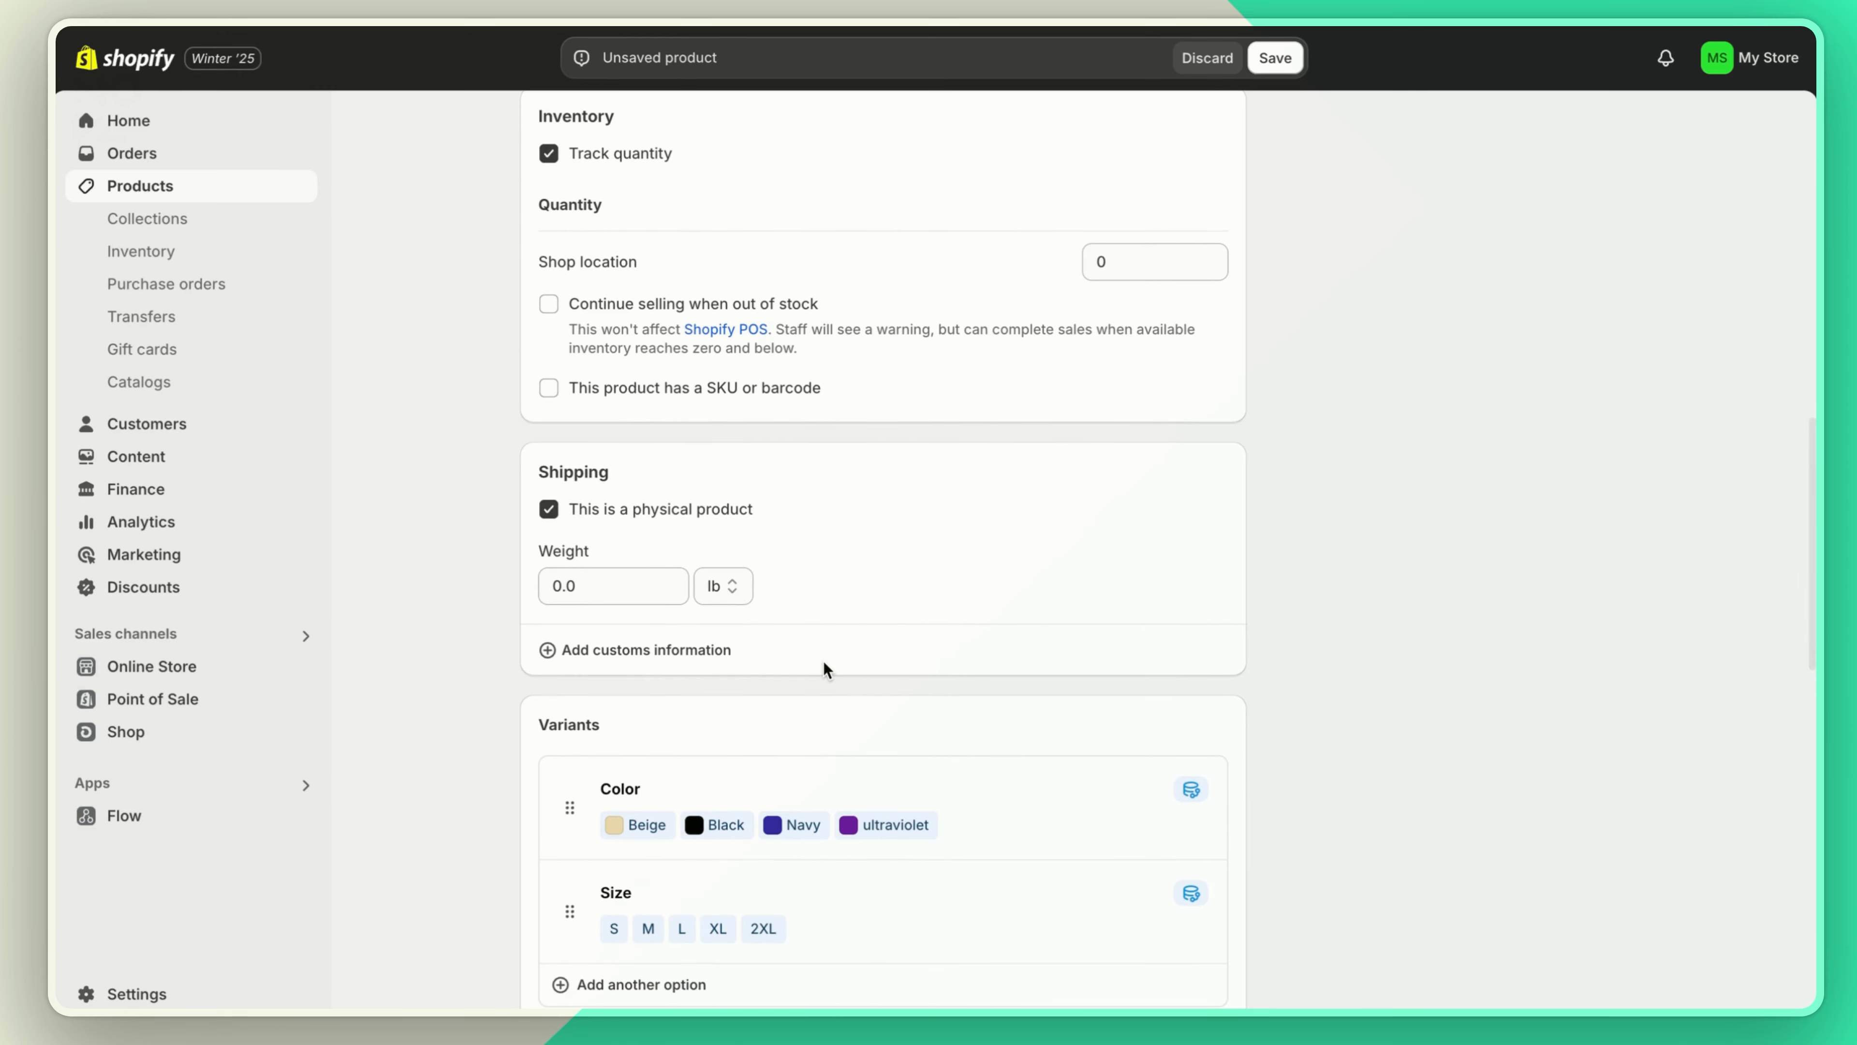
scroll(824, 663, "down", 5)
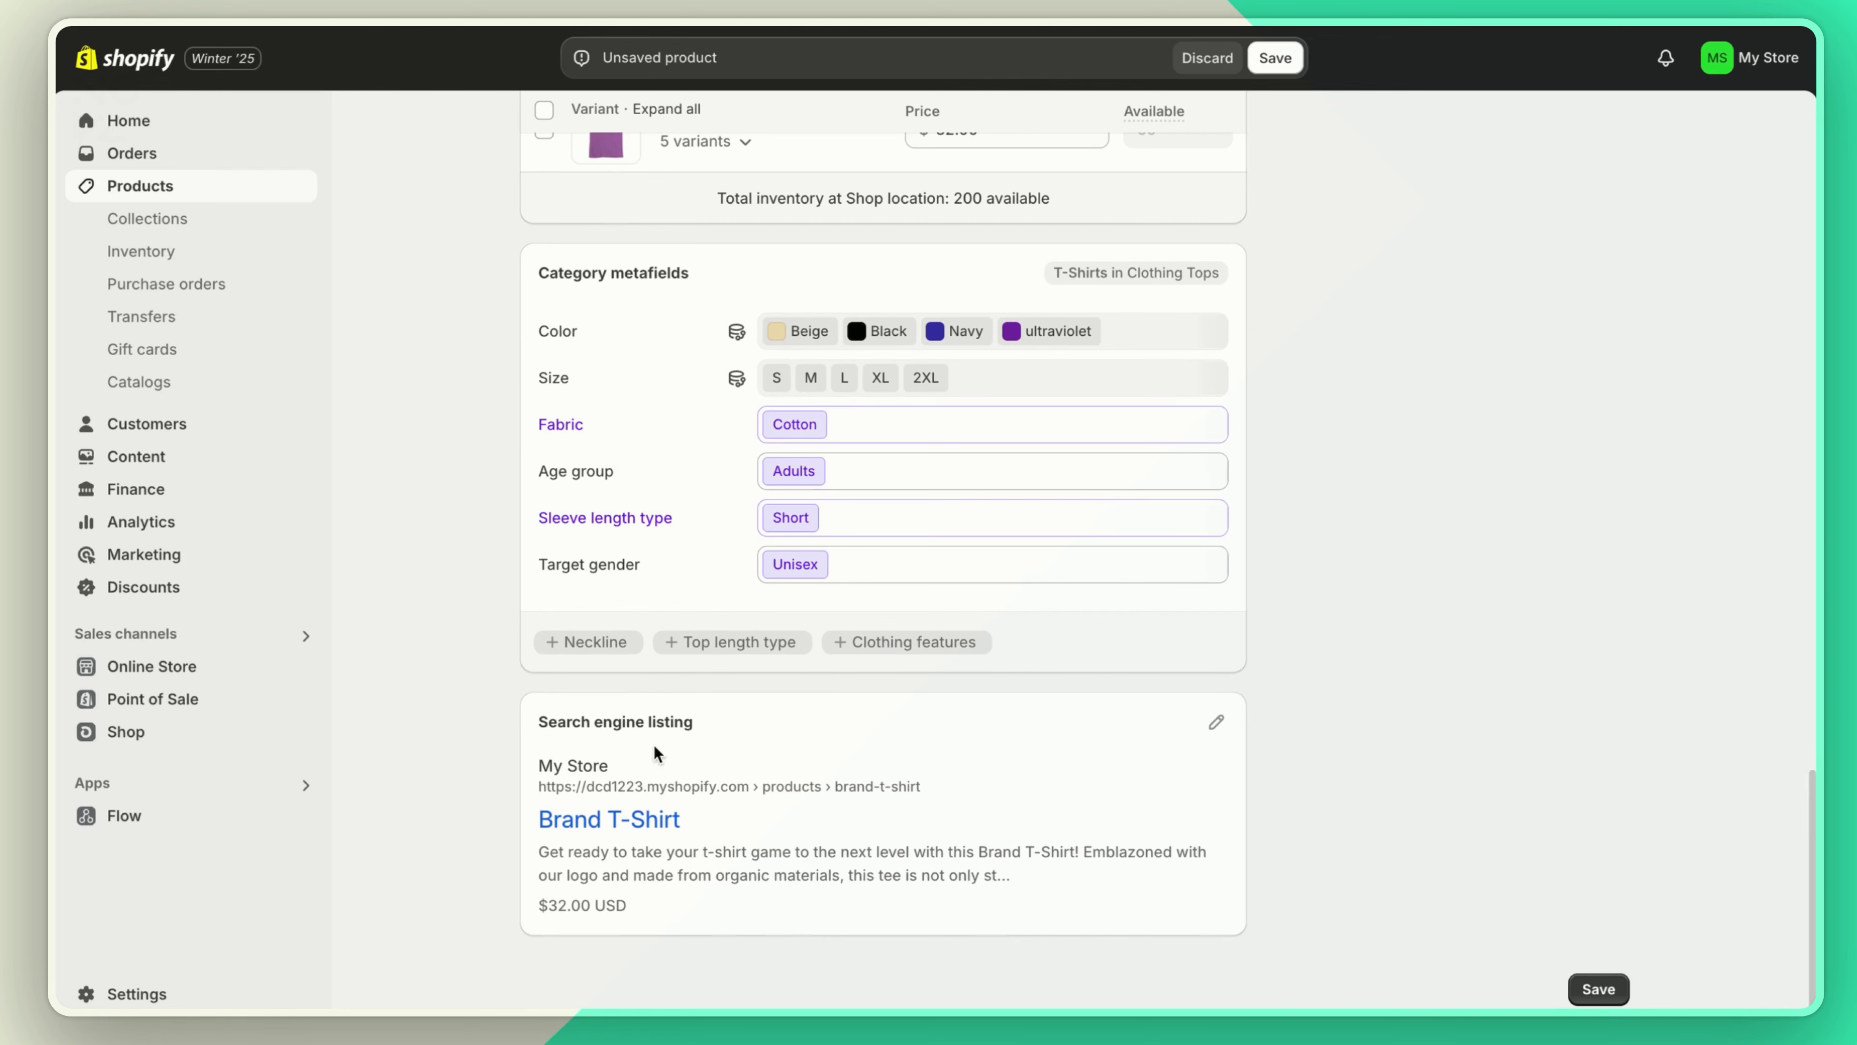
left_click(1216, 722)
scroll(1098, 852, "down", 4)
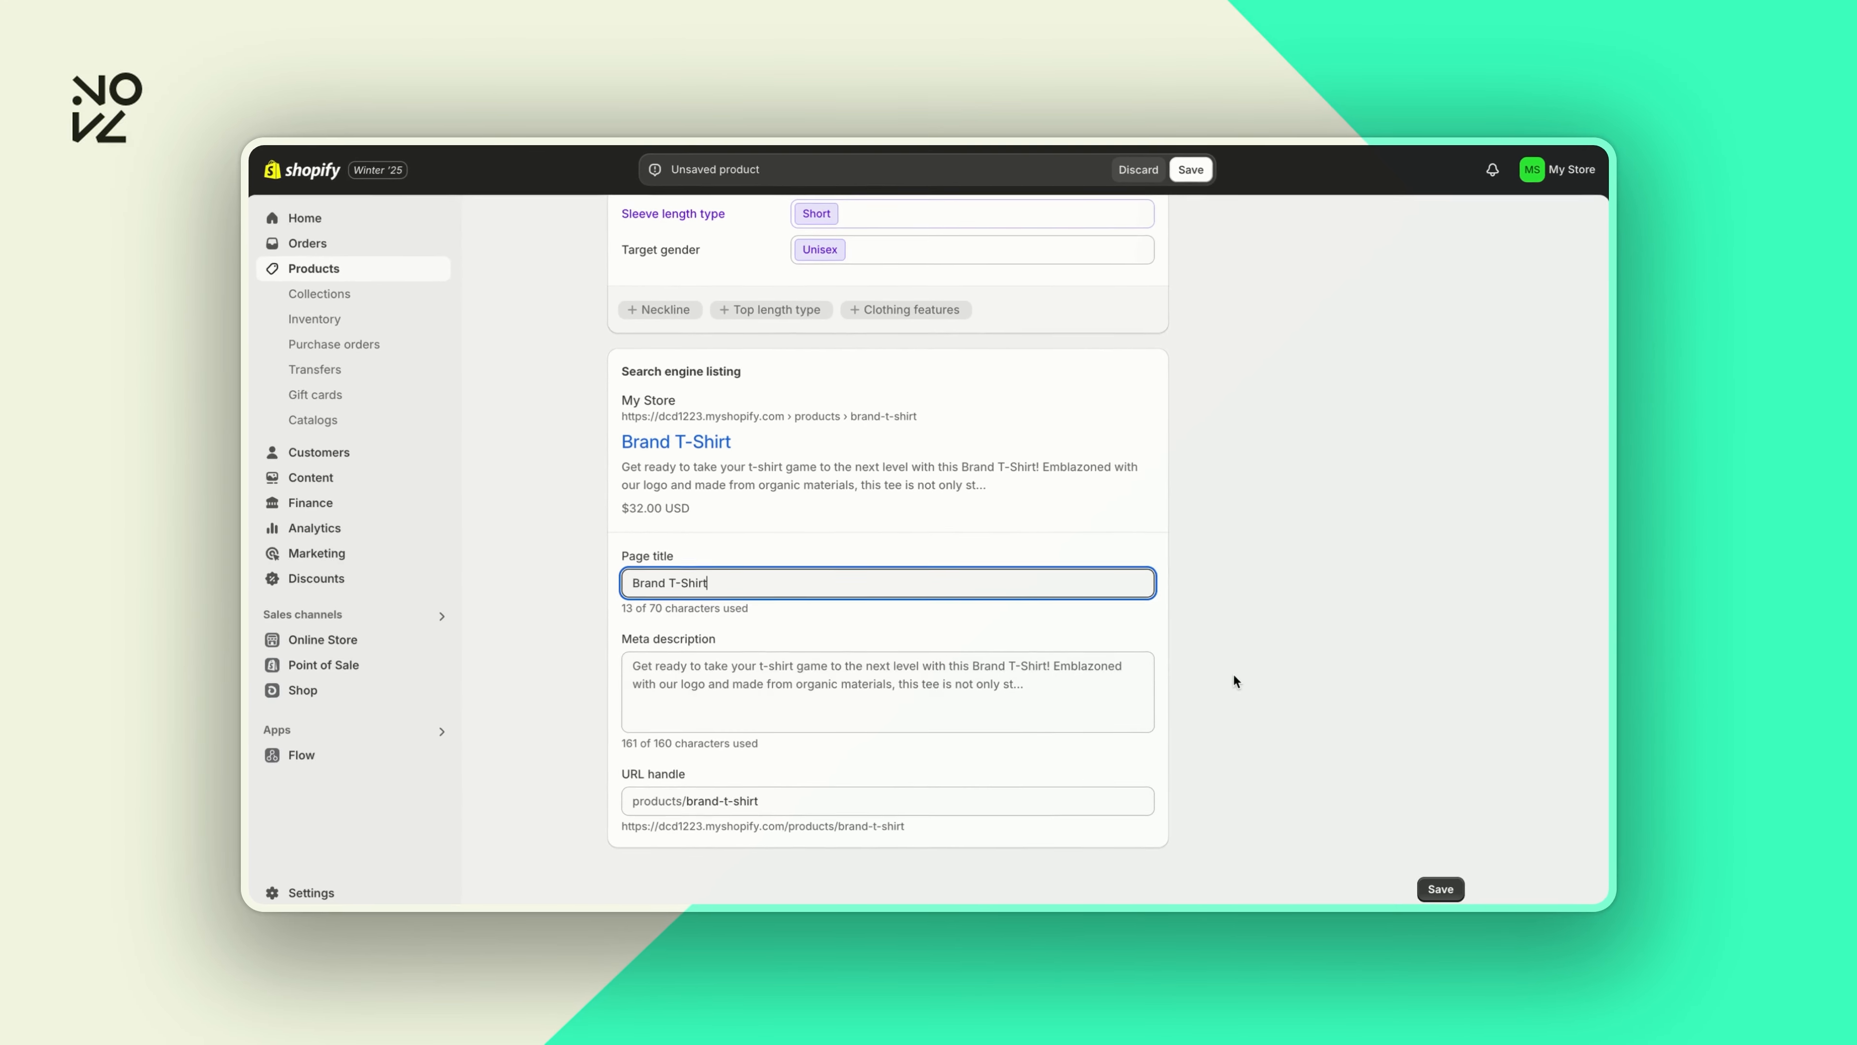
left_click(1331, 713)
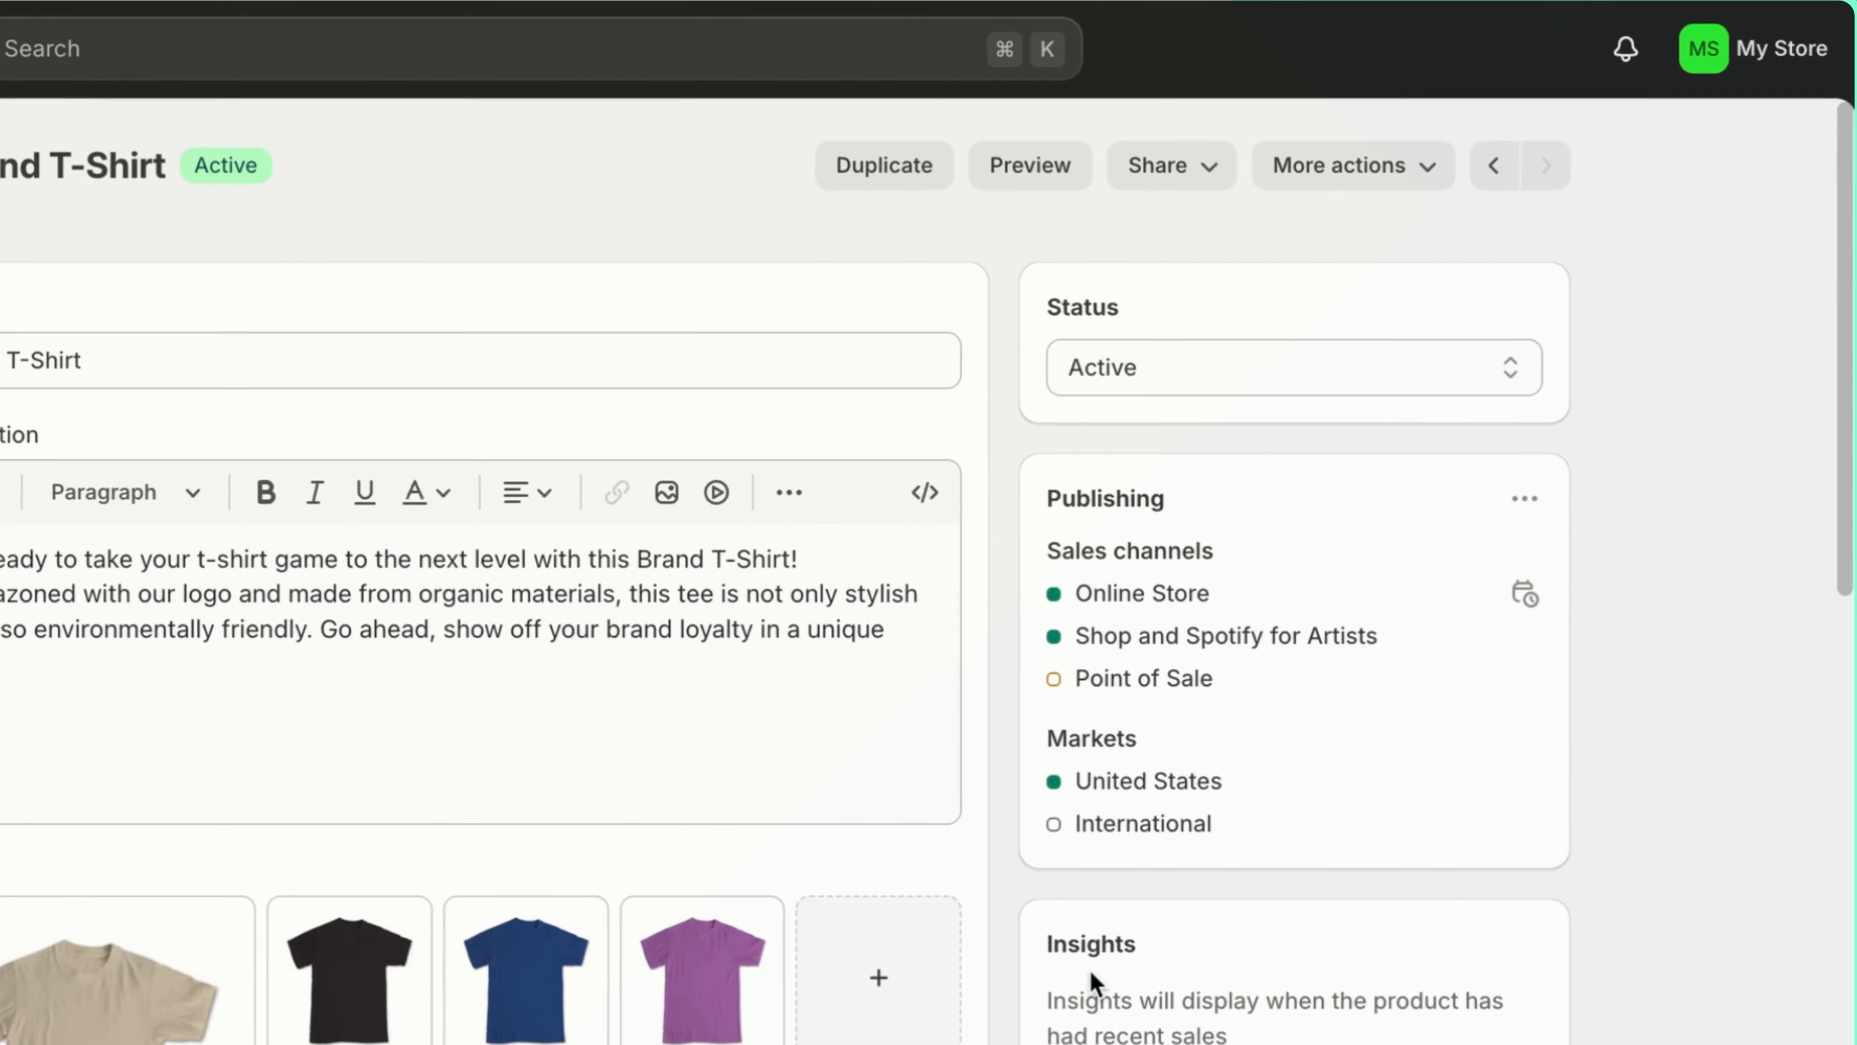
Step: Check the product's status options and the Online Store publishing schedule, keeping the status Active and scheduling nothing
left_click(1183, 356)
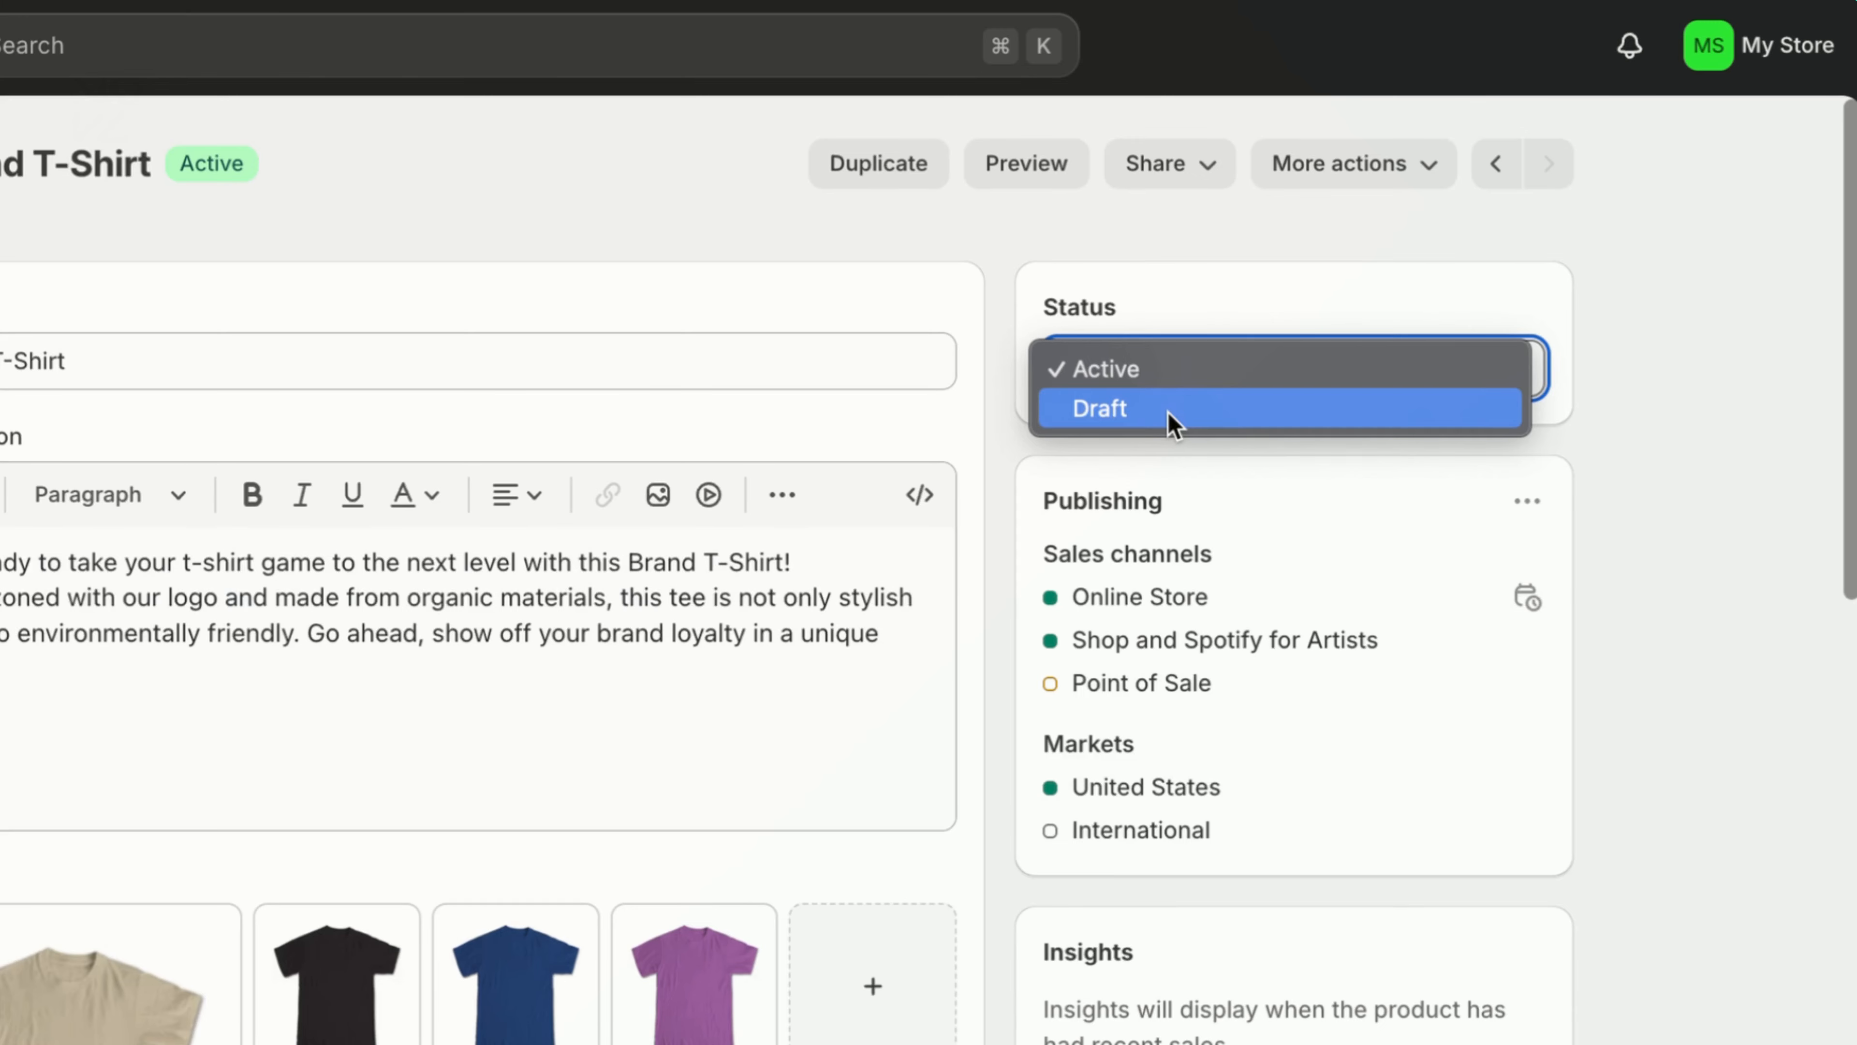
left_click(1206, 381)
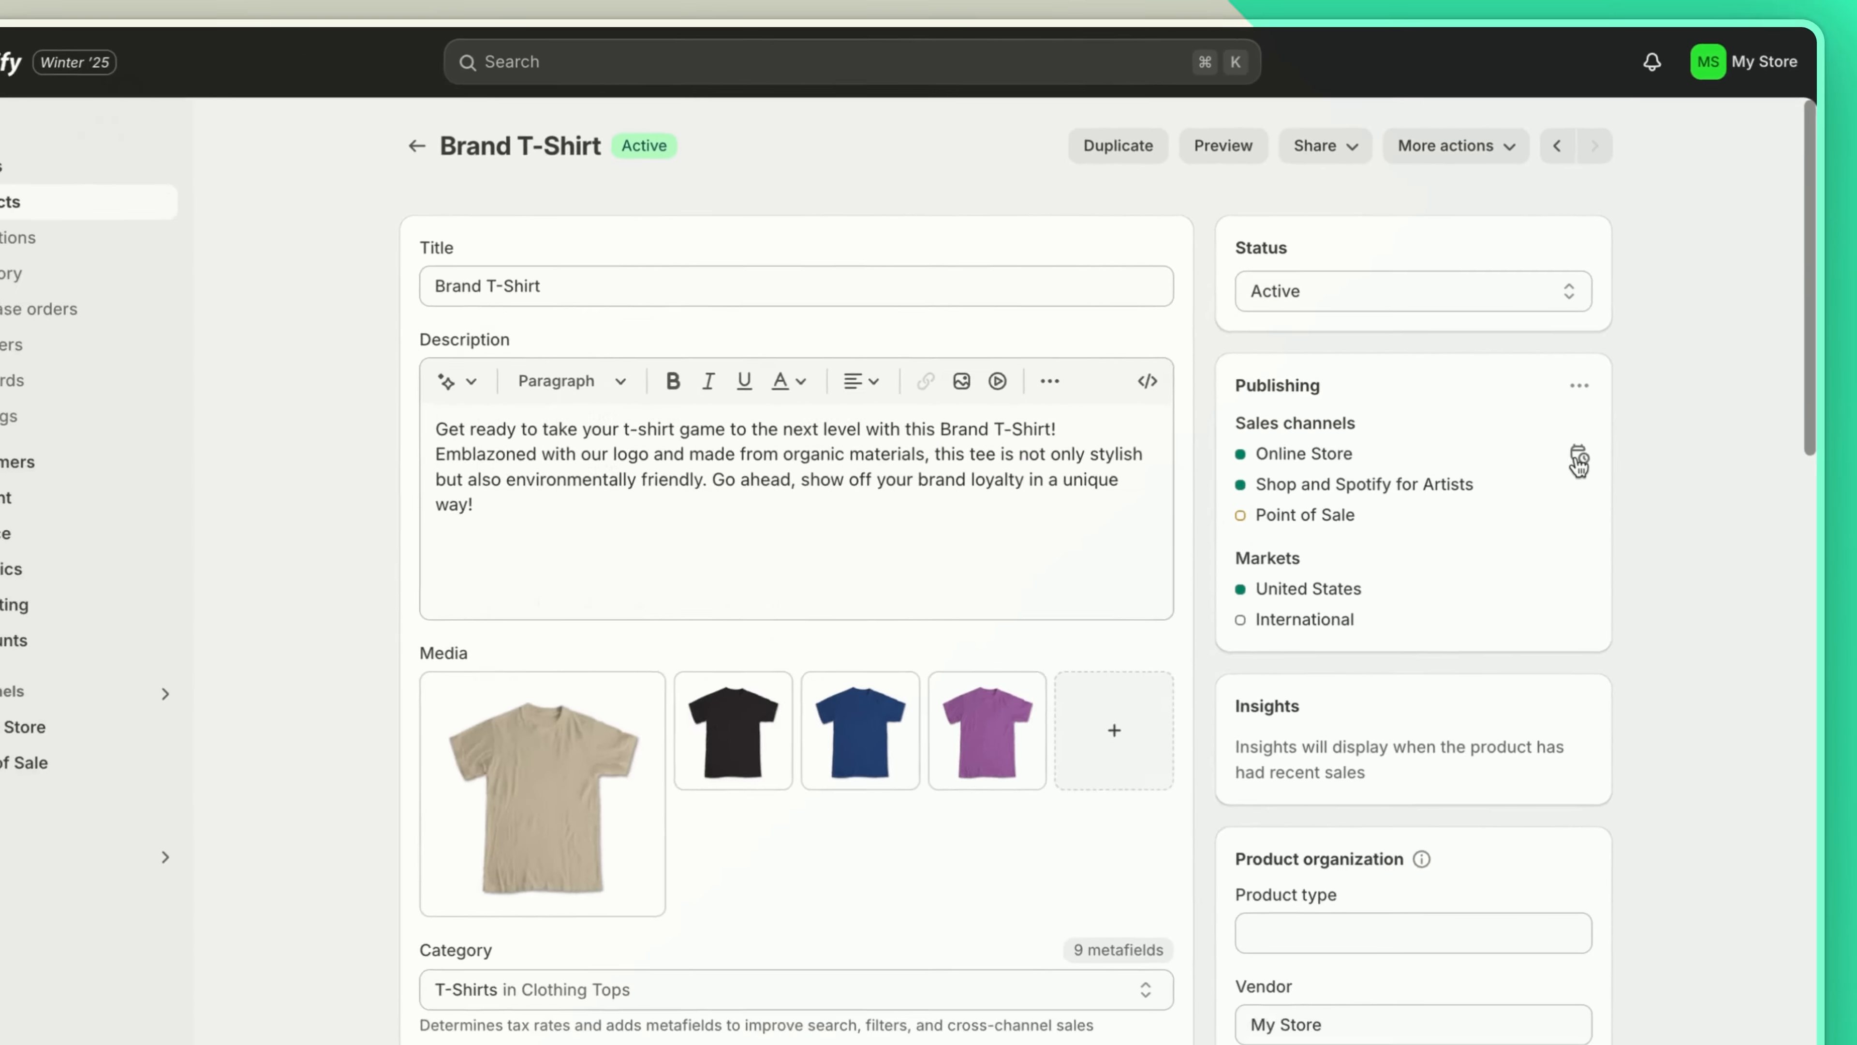
left_click(1578, 461)
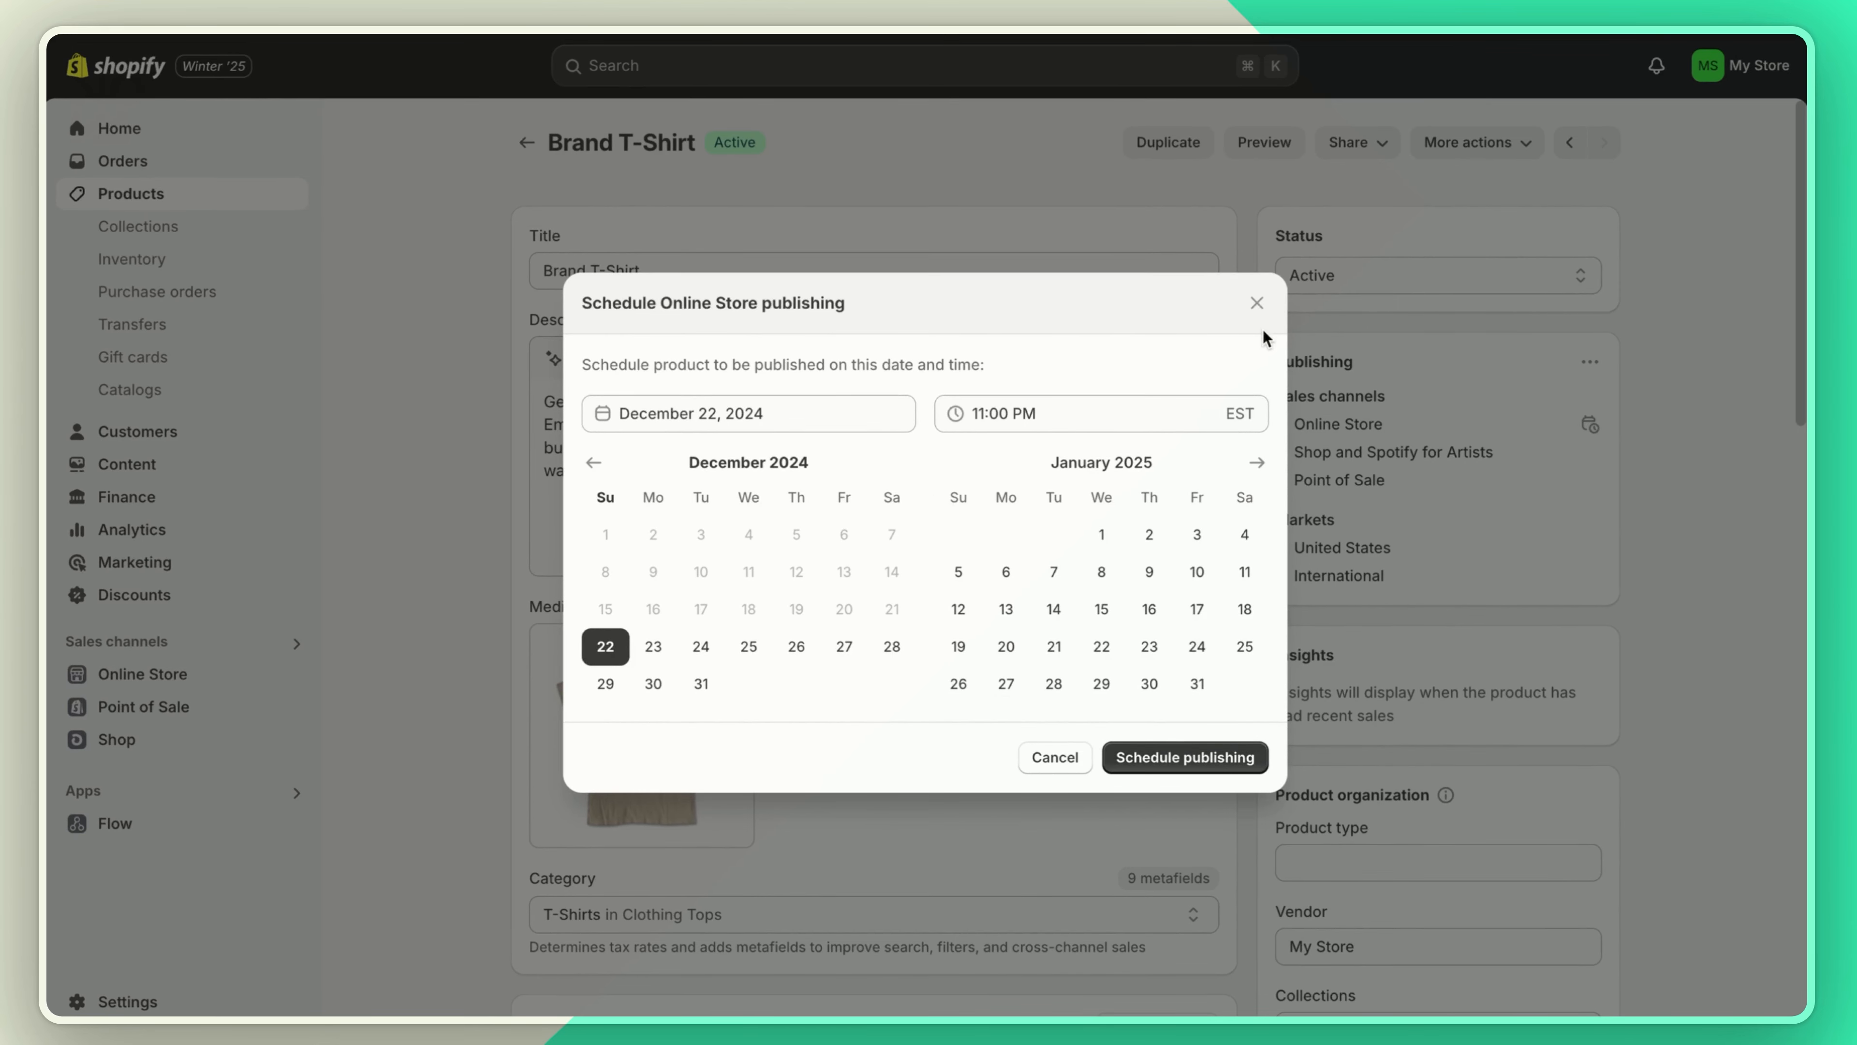
left_click(1257, 305)
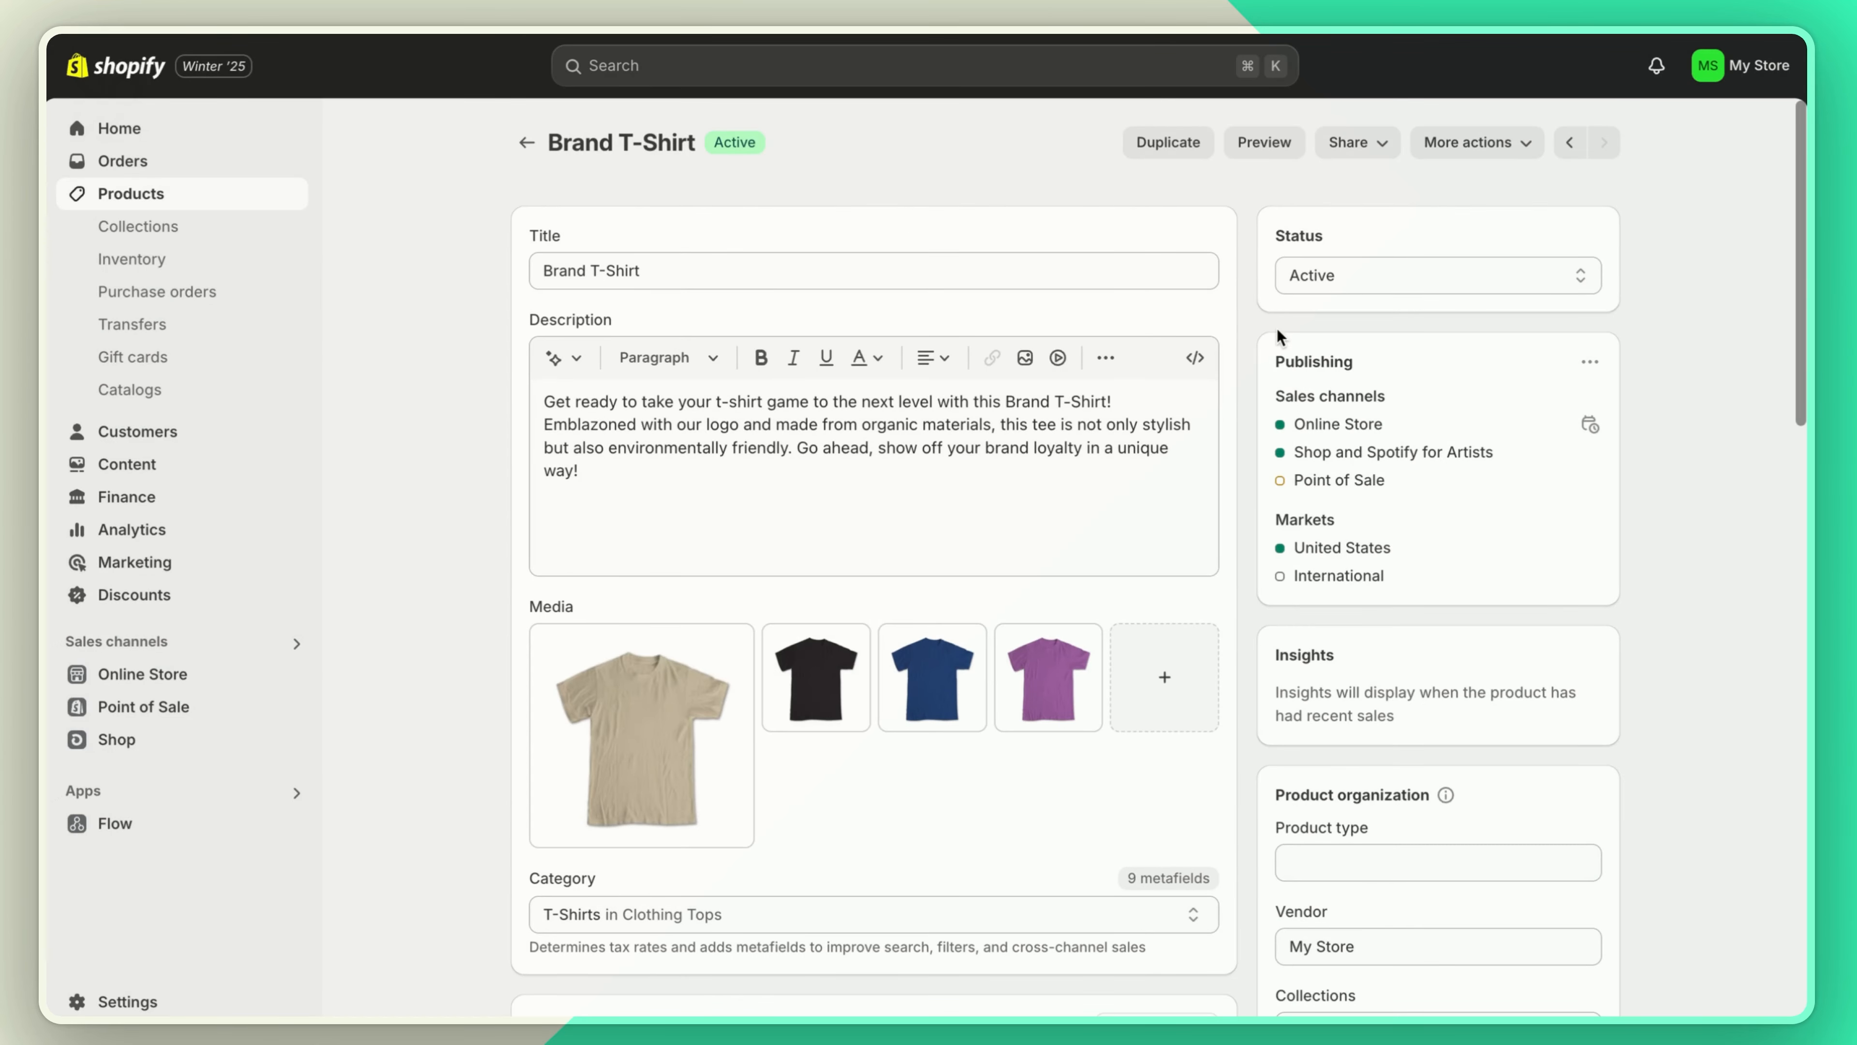
Step: Remove the product from the Spotify for Artists sales channel, keeping Online Store, Point of Sale and Shop selected
left_click(1585, 363)
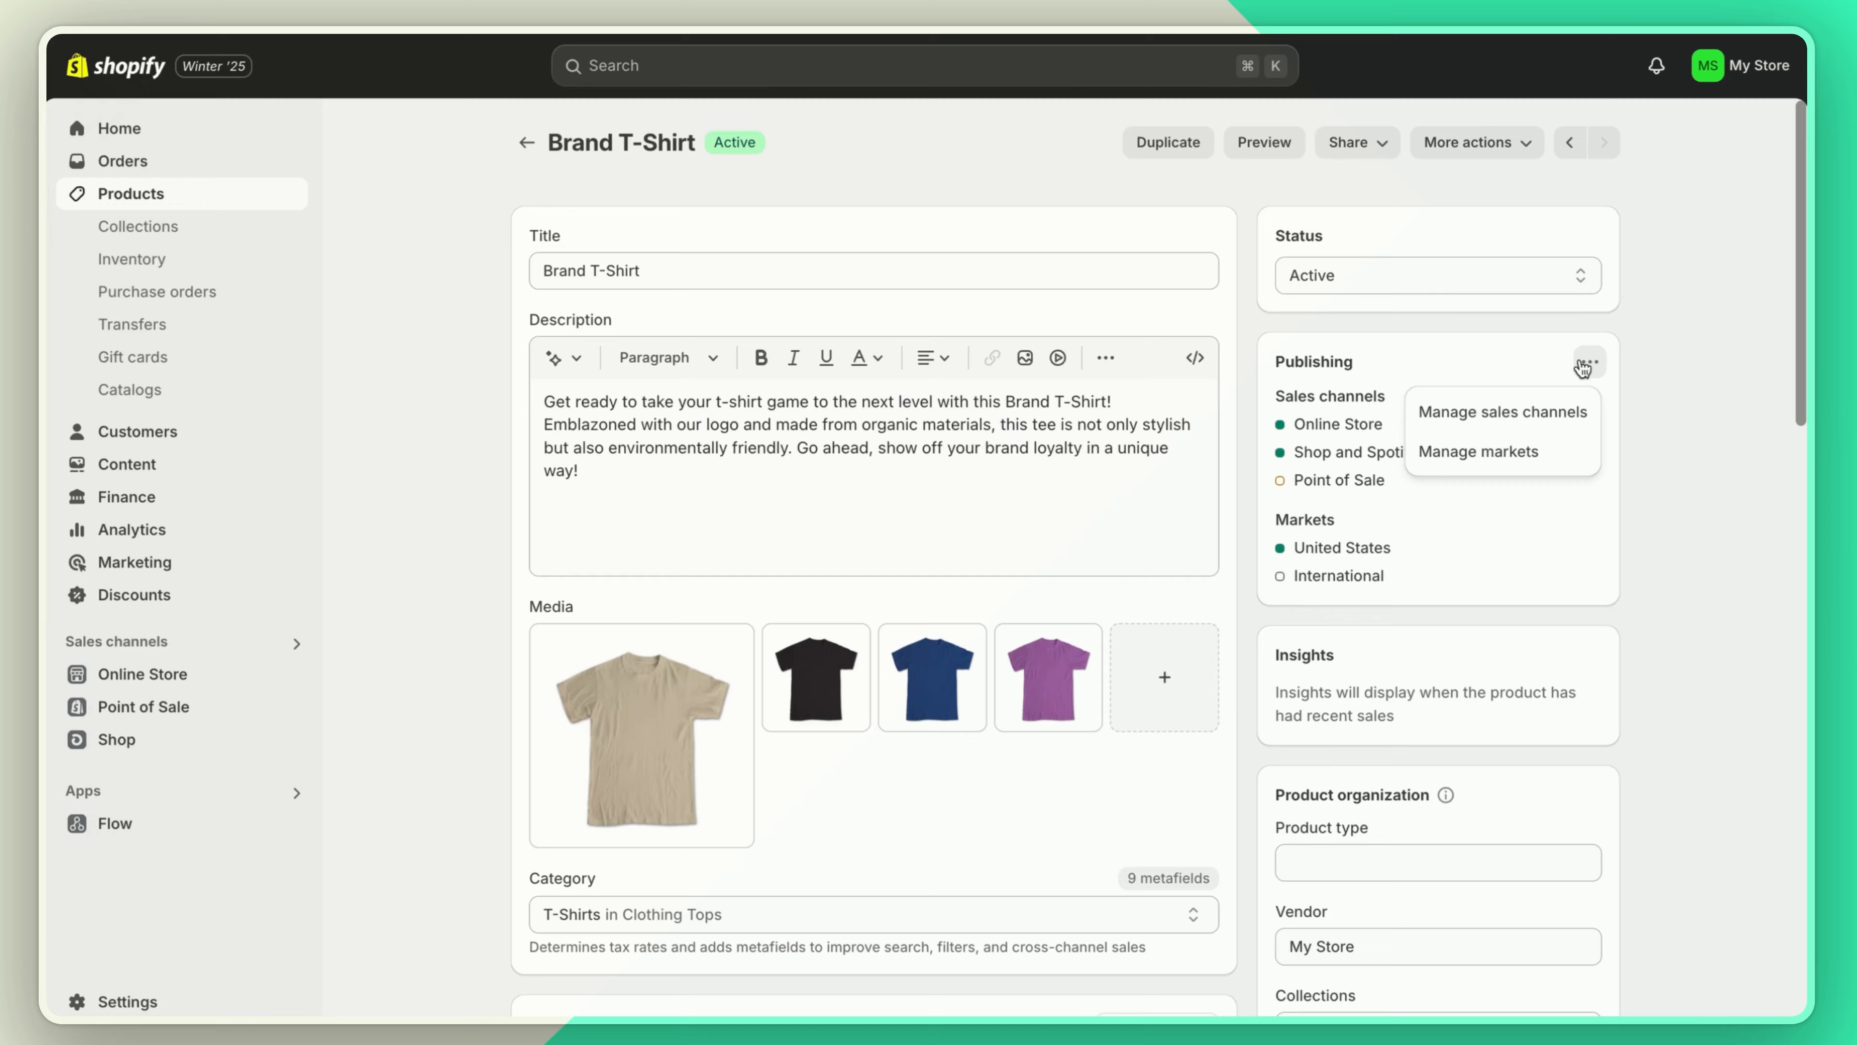
left_click(1538, 406)
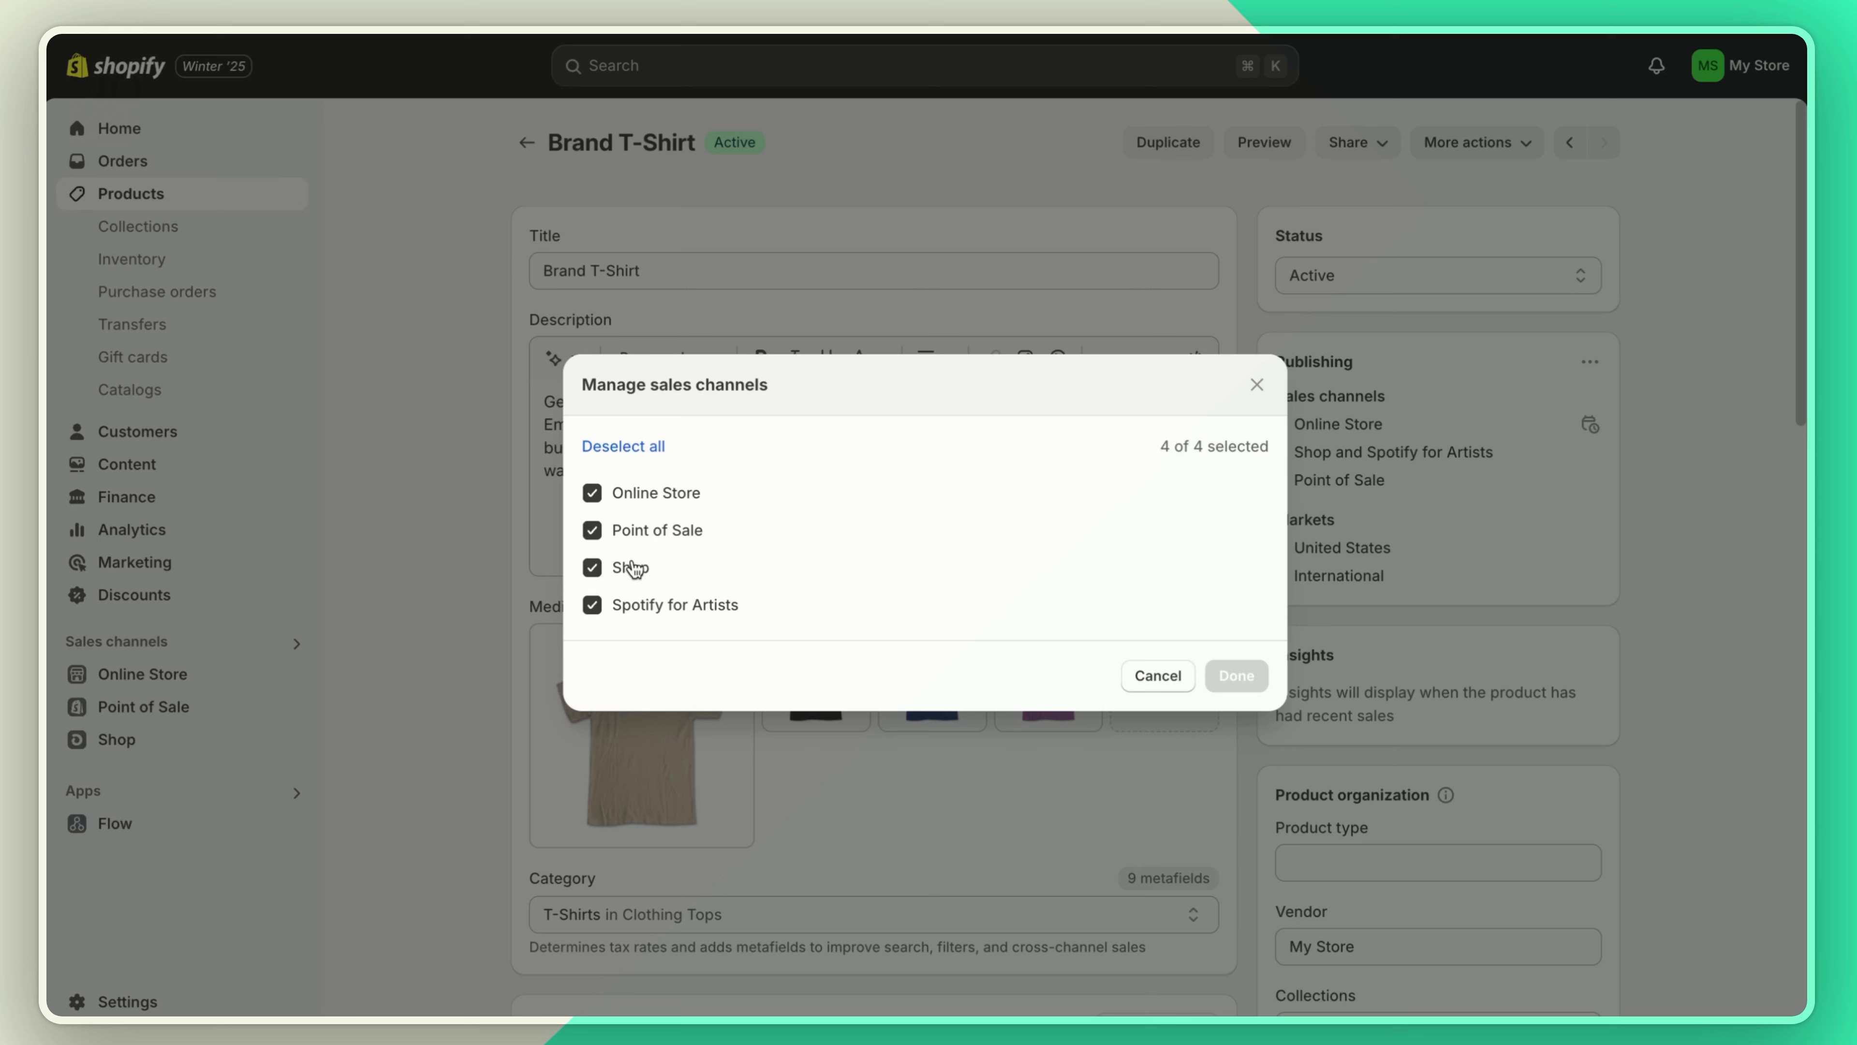
left_click(668, 604)
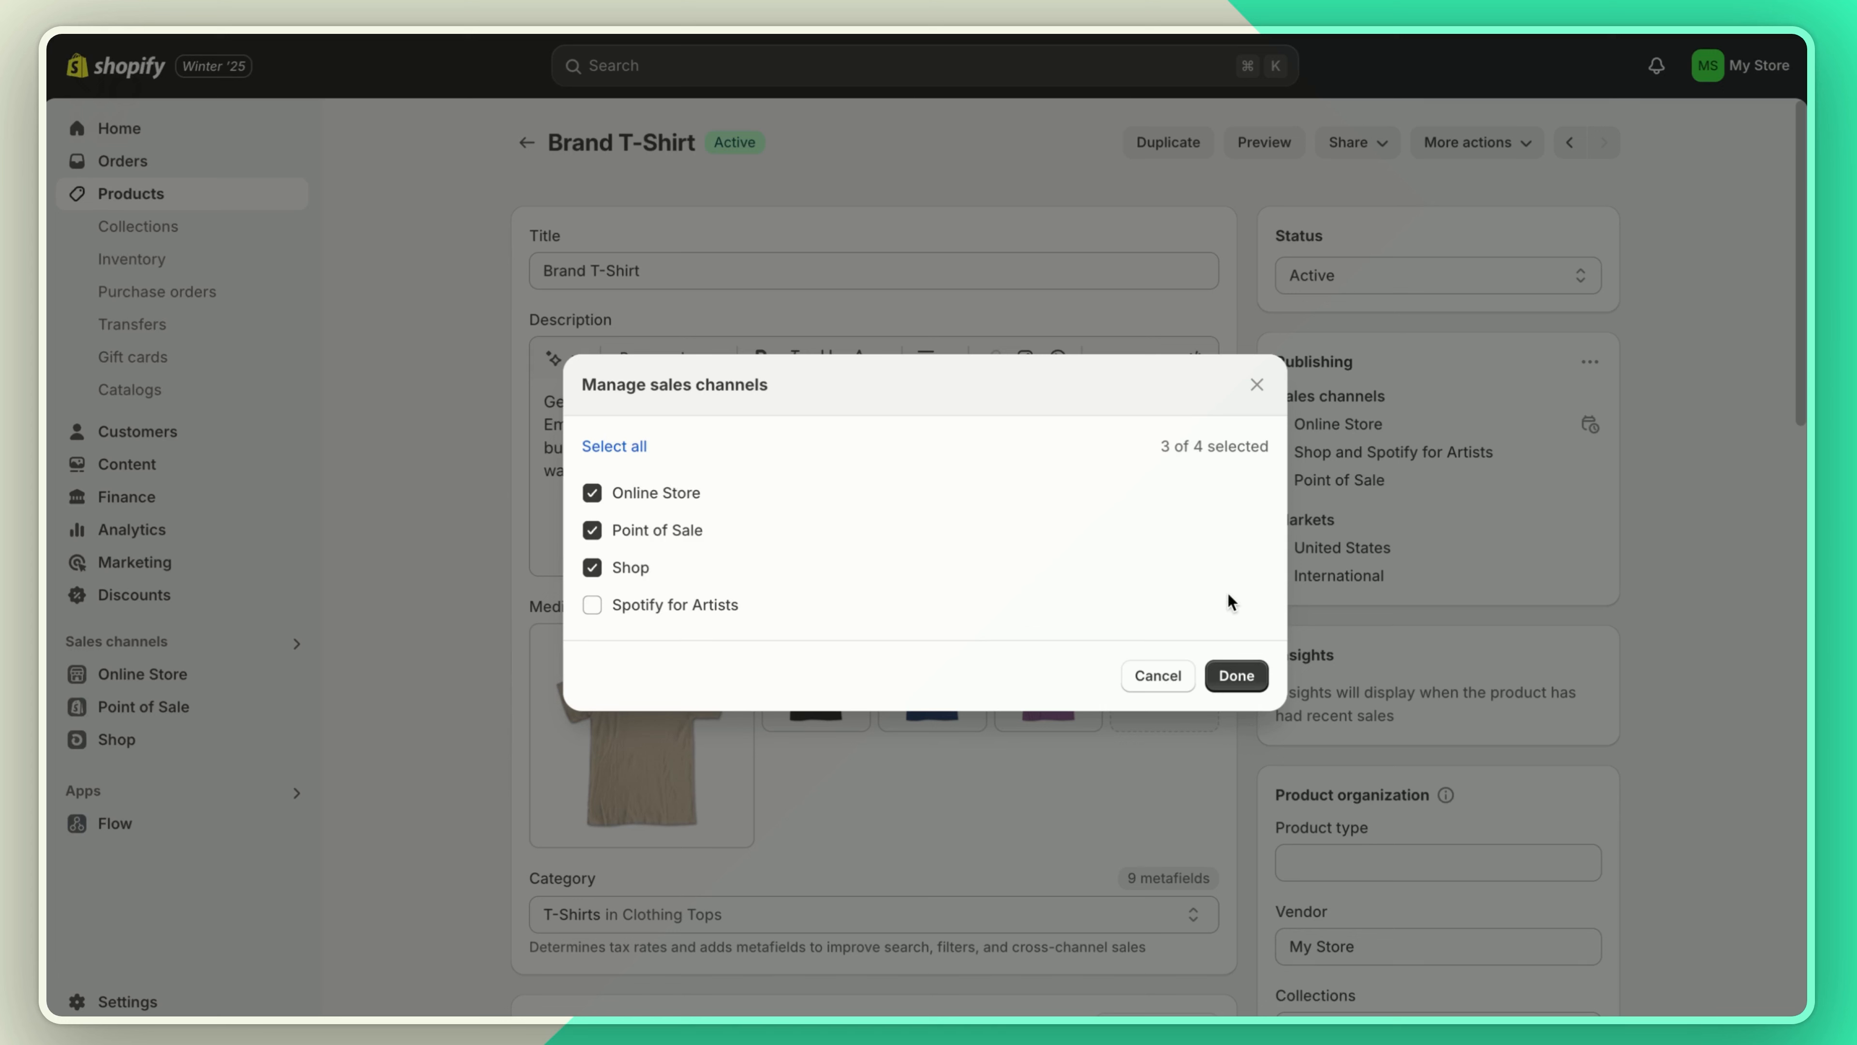
left_click(1243, 681)
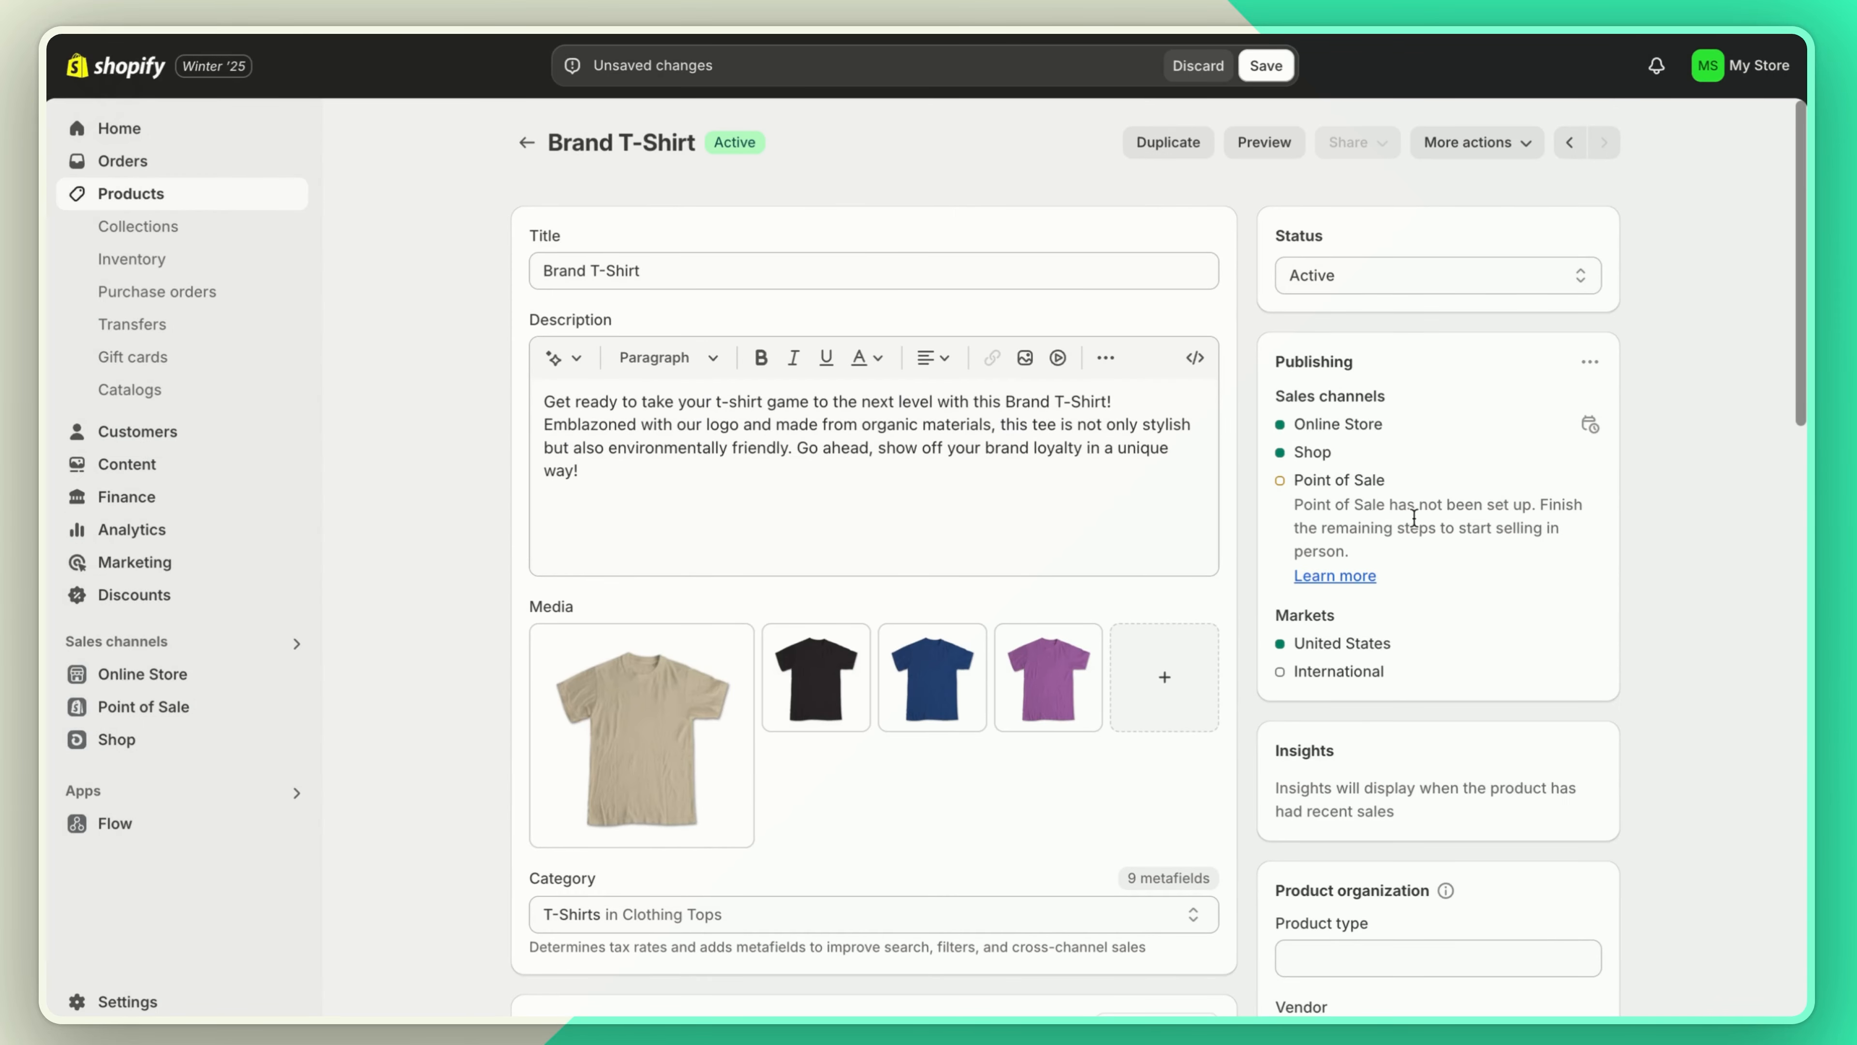
Step: Check the product's market availability options, leaving both International and the primary market selected
left_click(1589, 361)
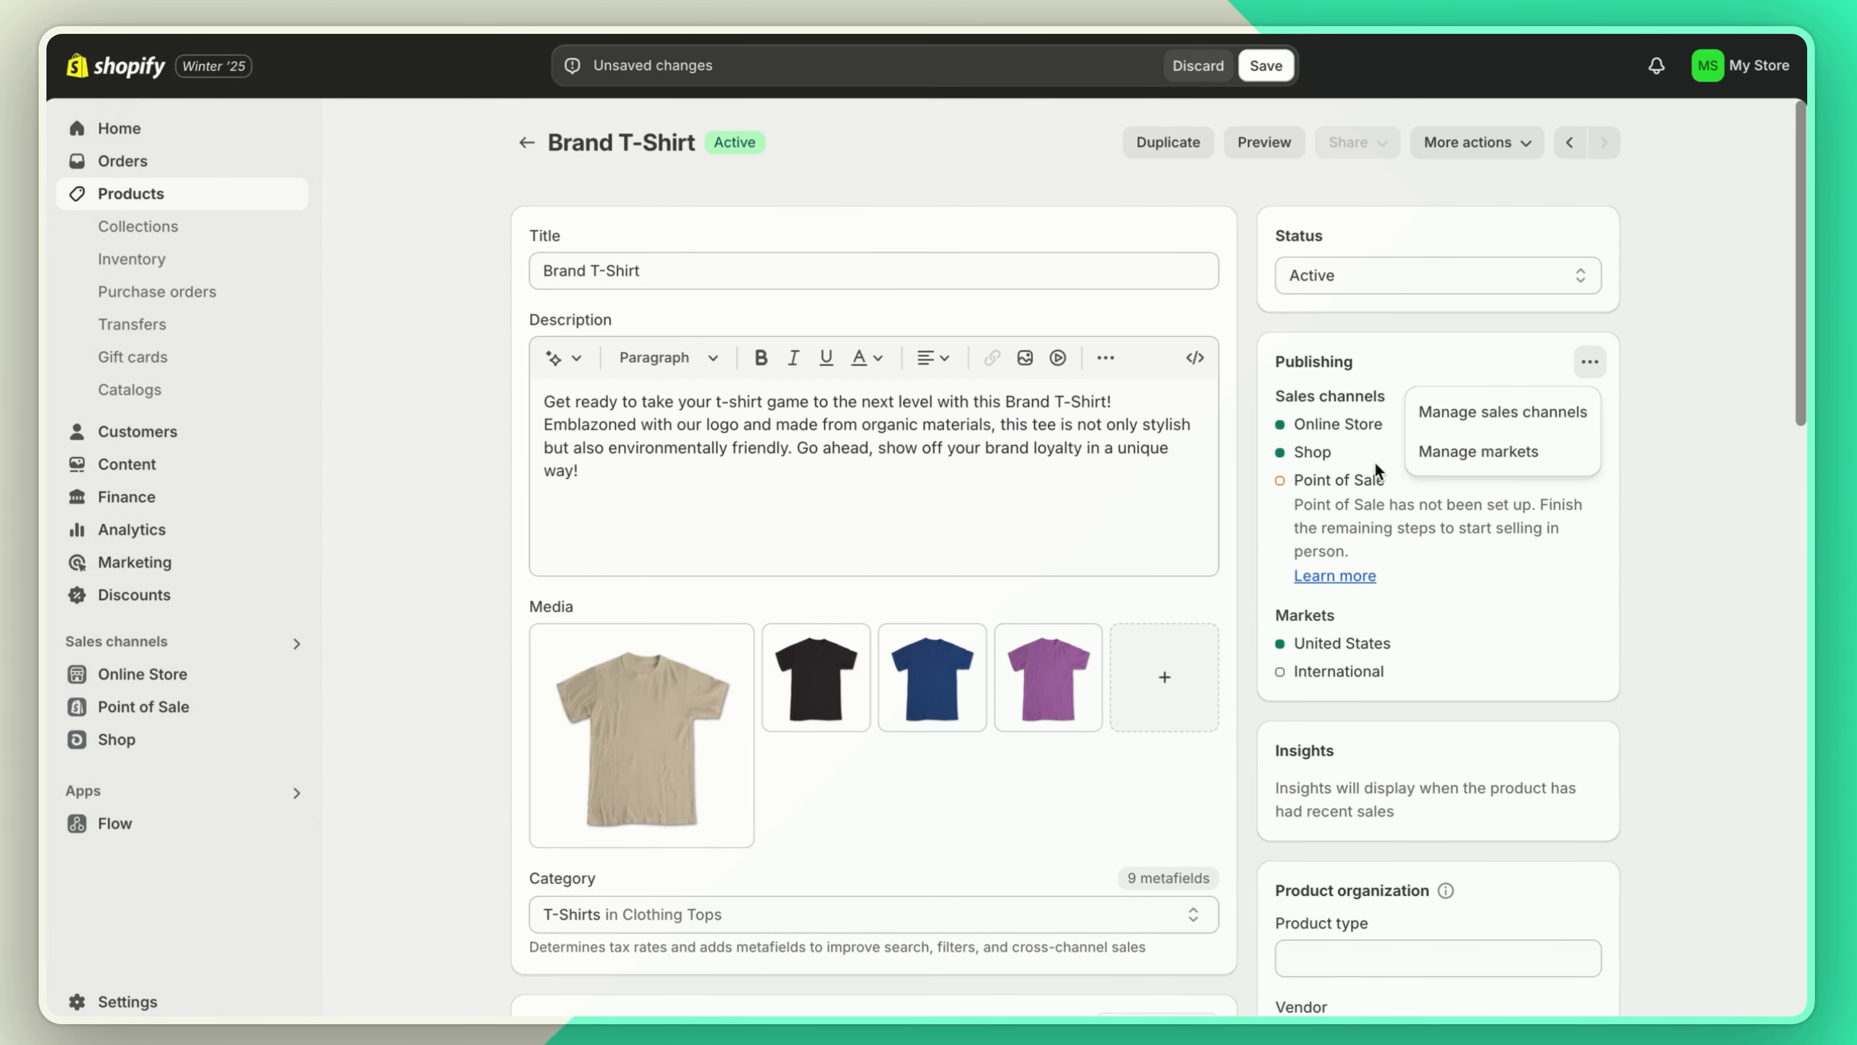
left_click(1452, 457)
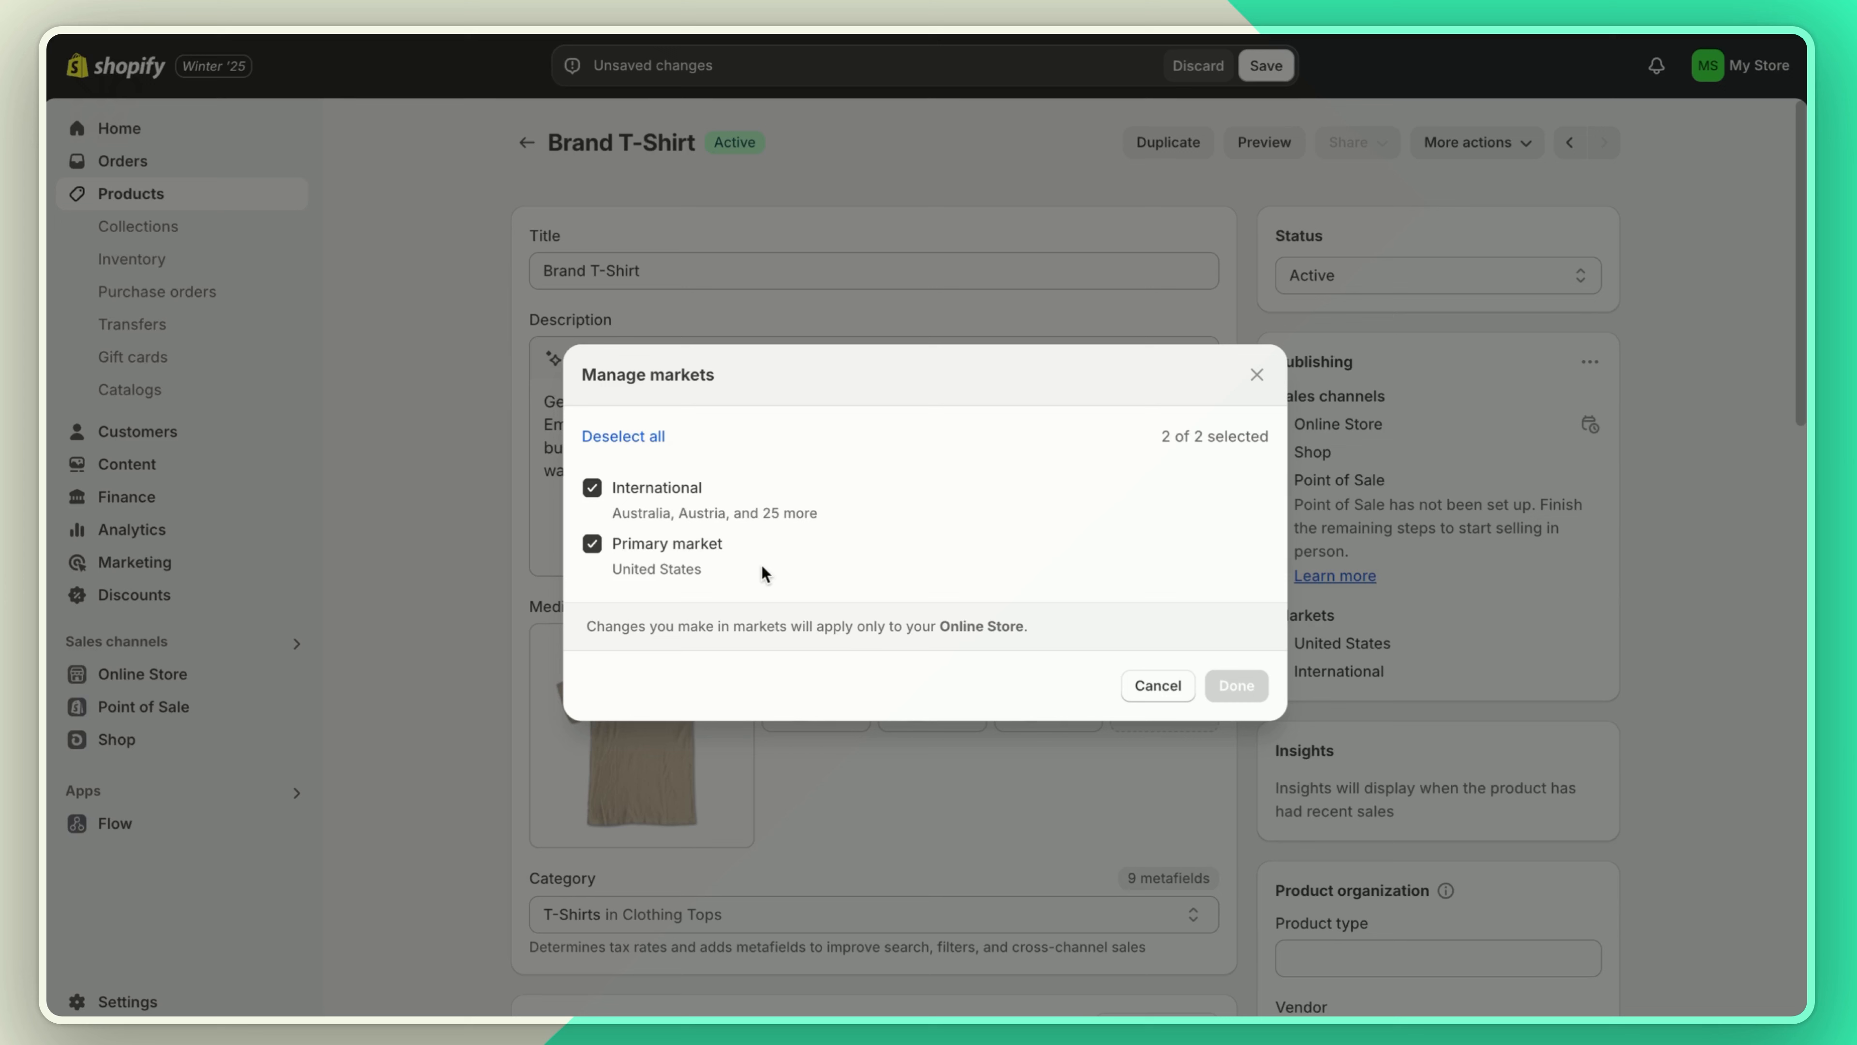
left_click(667, 498)
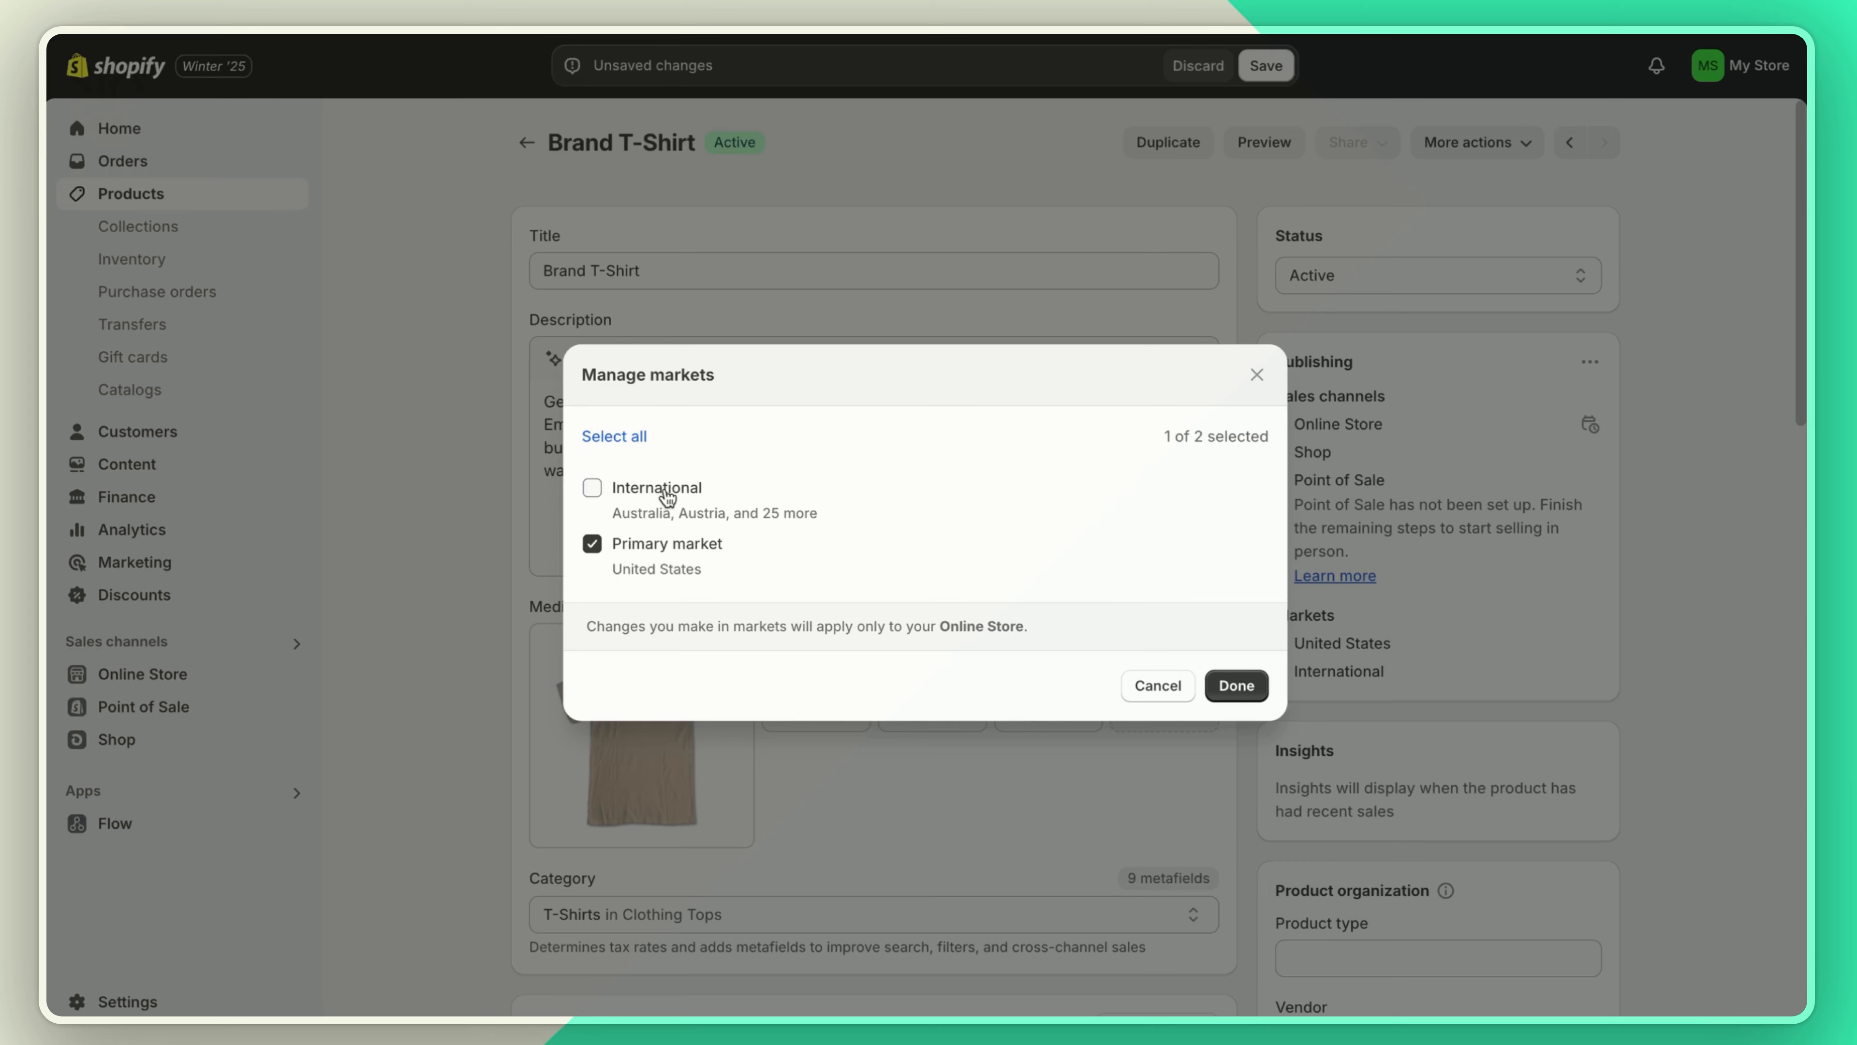
left_click(667, 497)
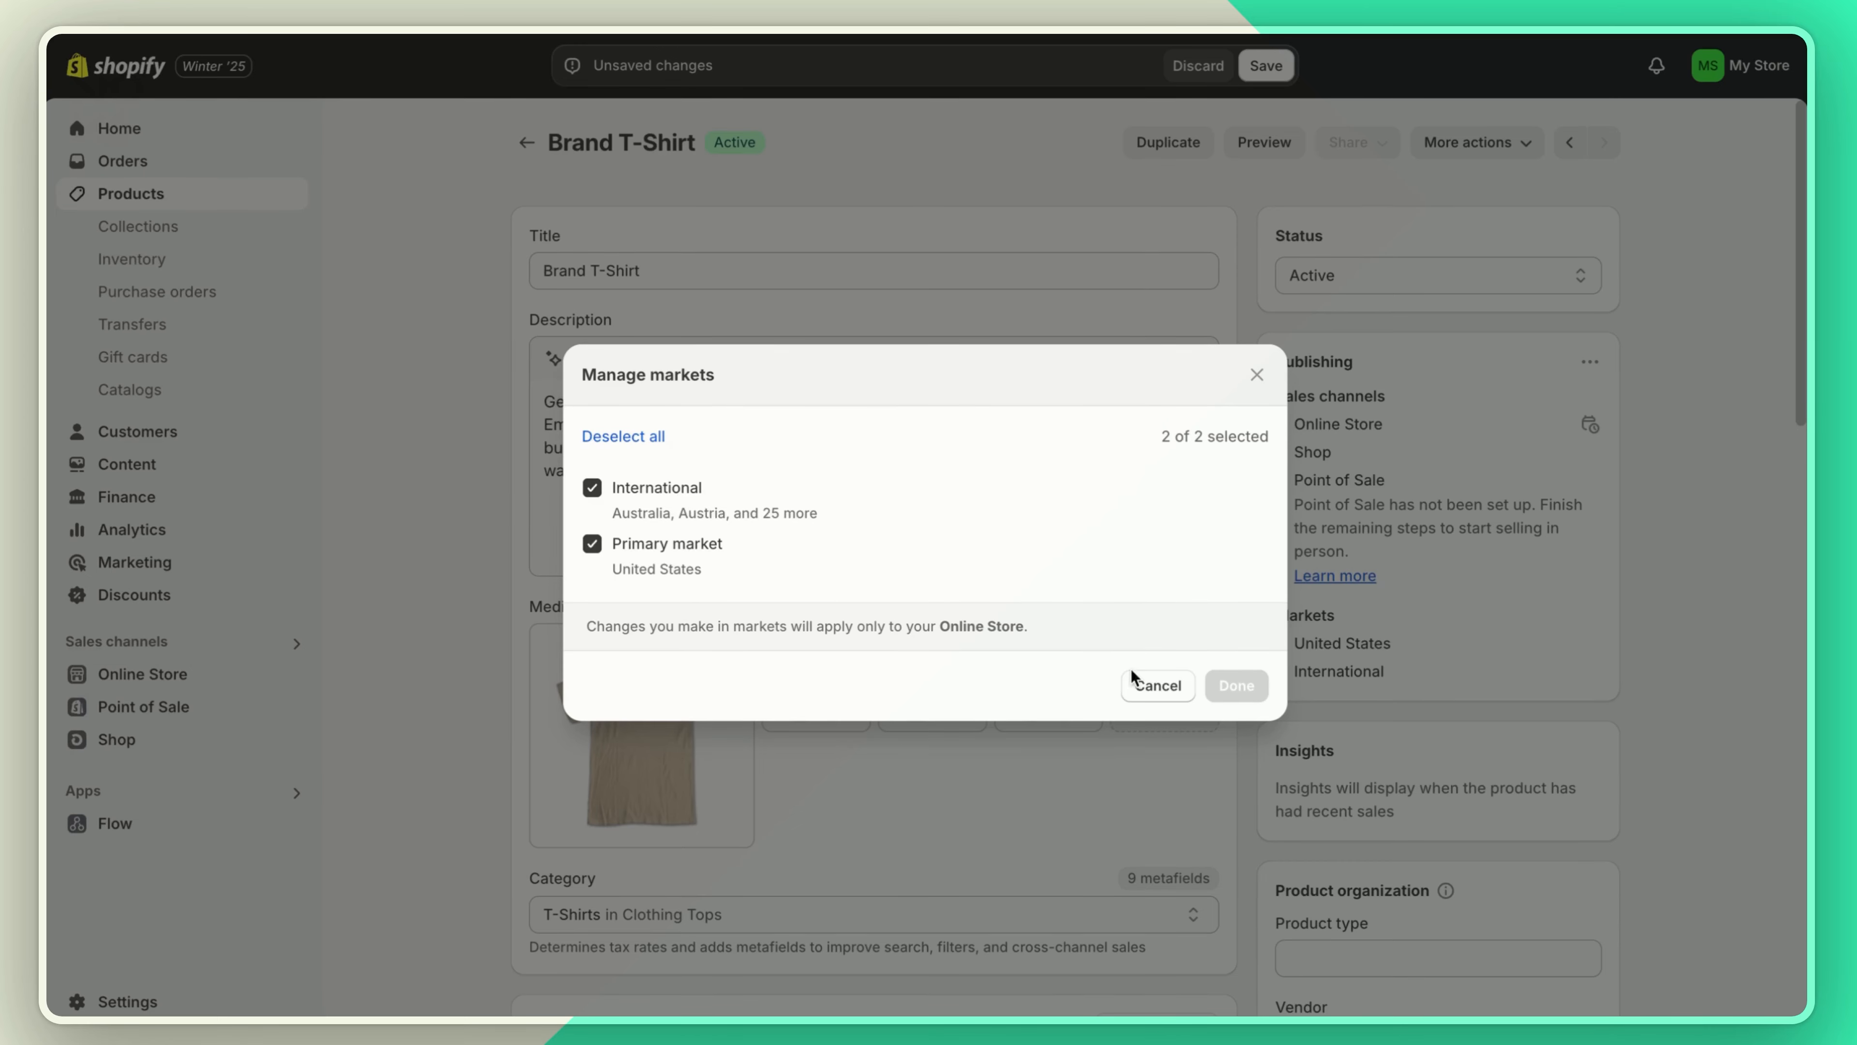
left_click(1159, 687)
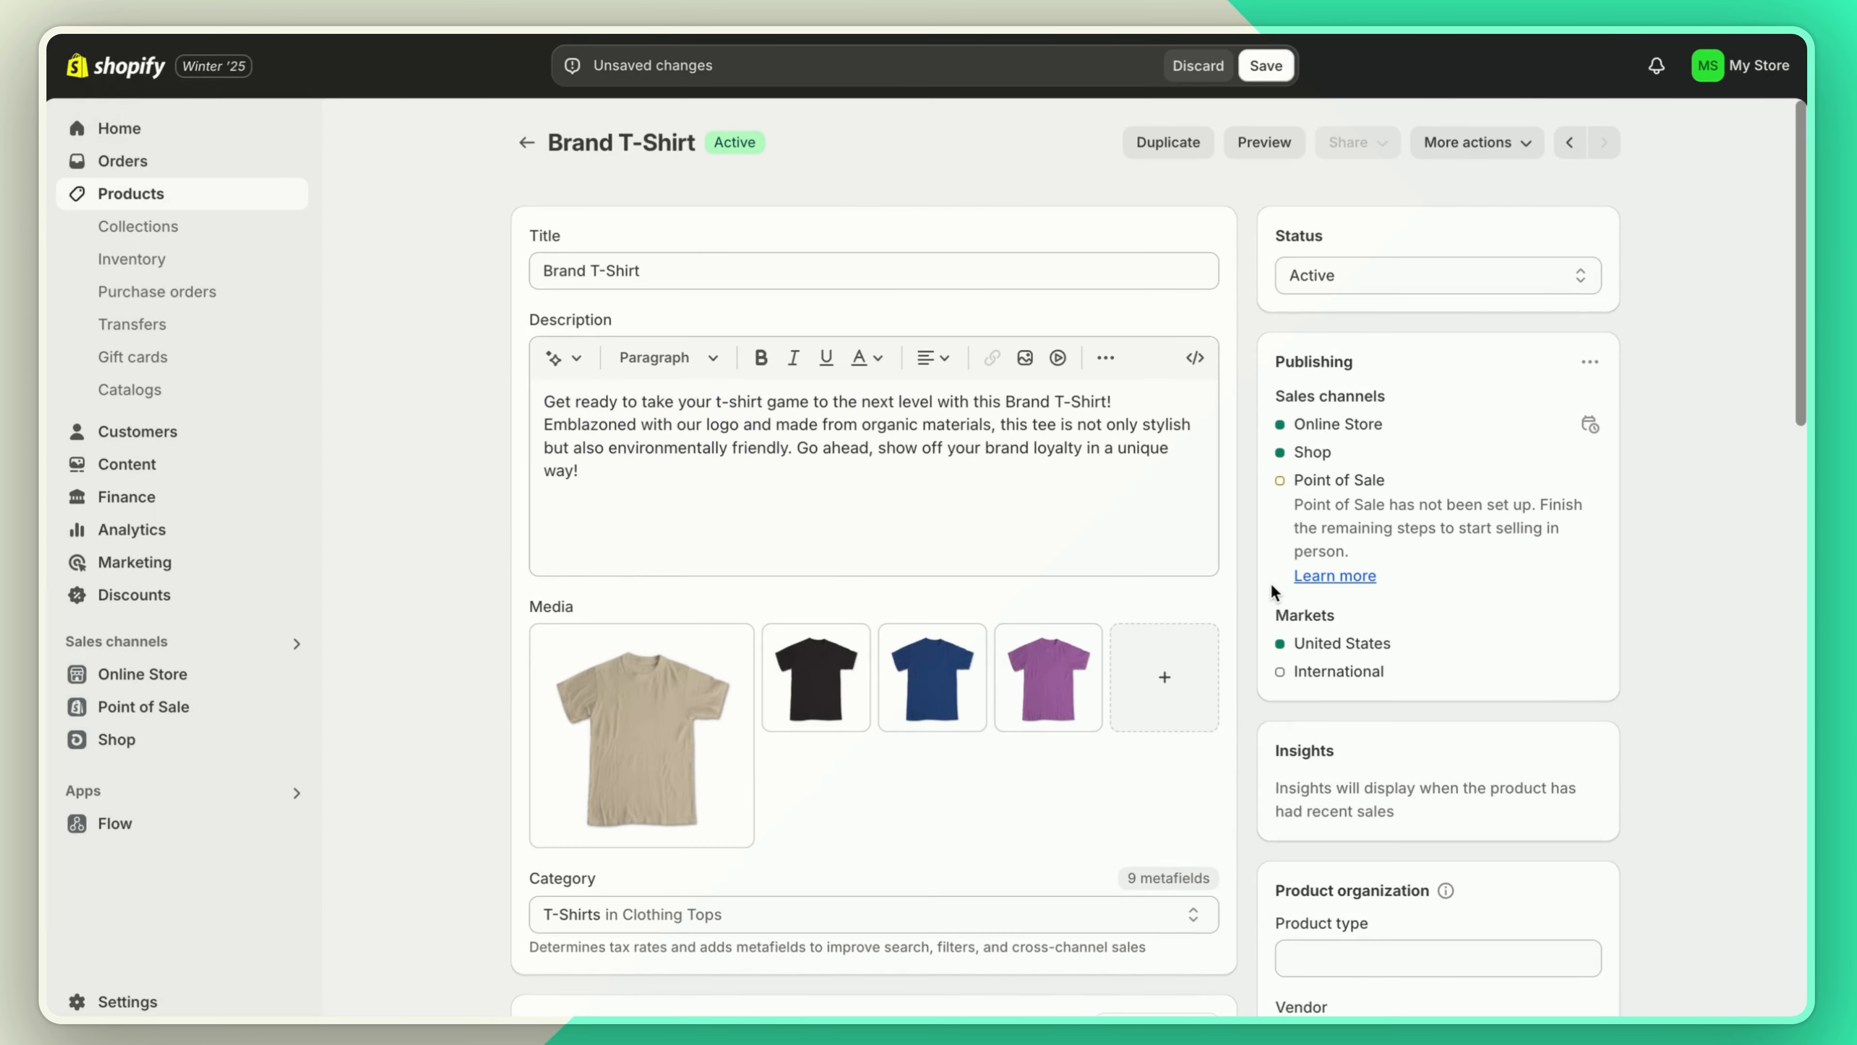
Step: Examine the product type, vendor, collections and tags fields and the theme template choices, keeping the existing entries
scroll(1273, 591, "down", 4)
scroll(1273, 591, "down", 4)
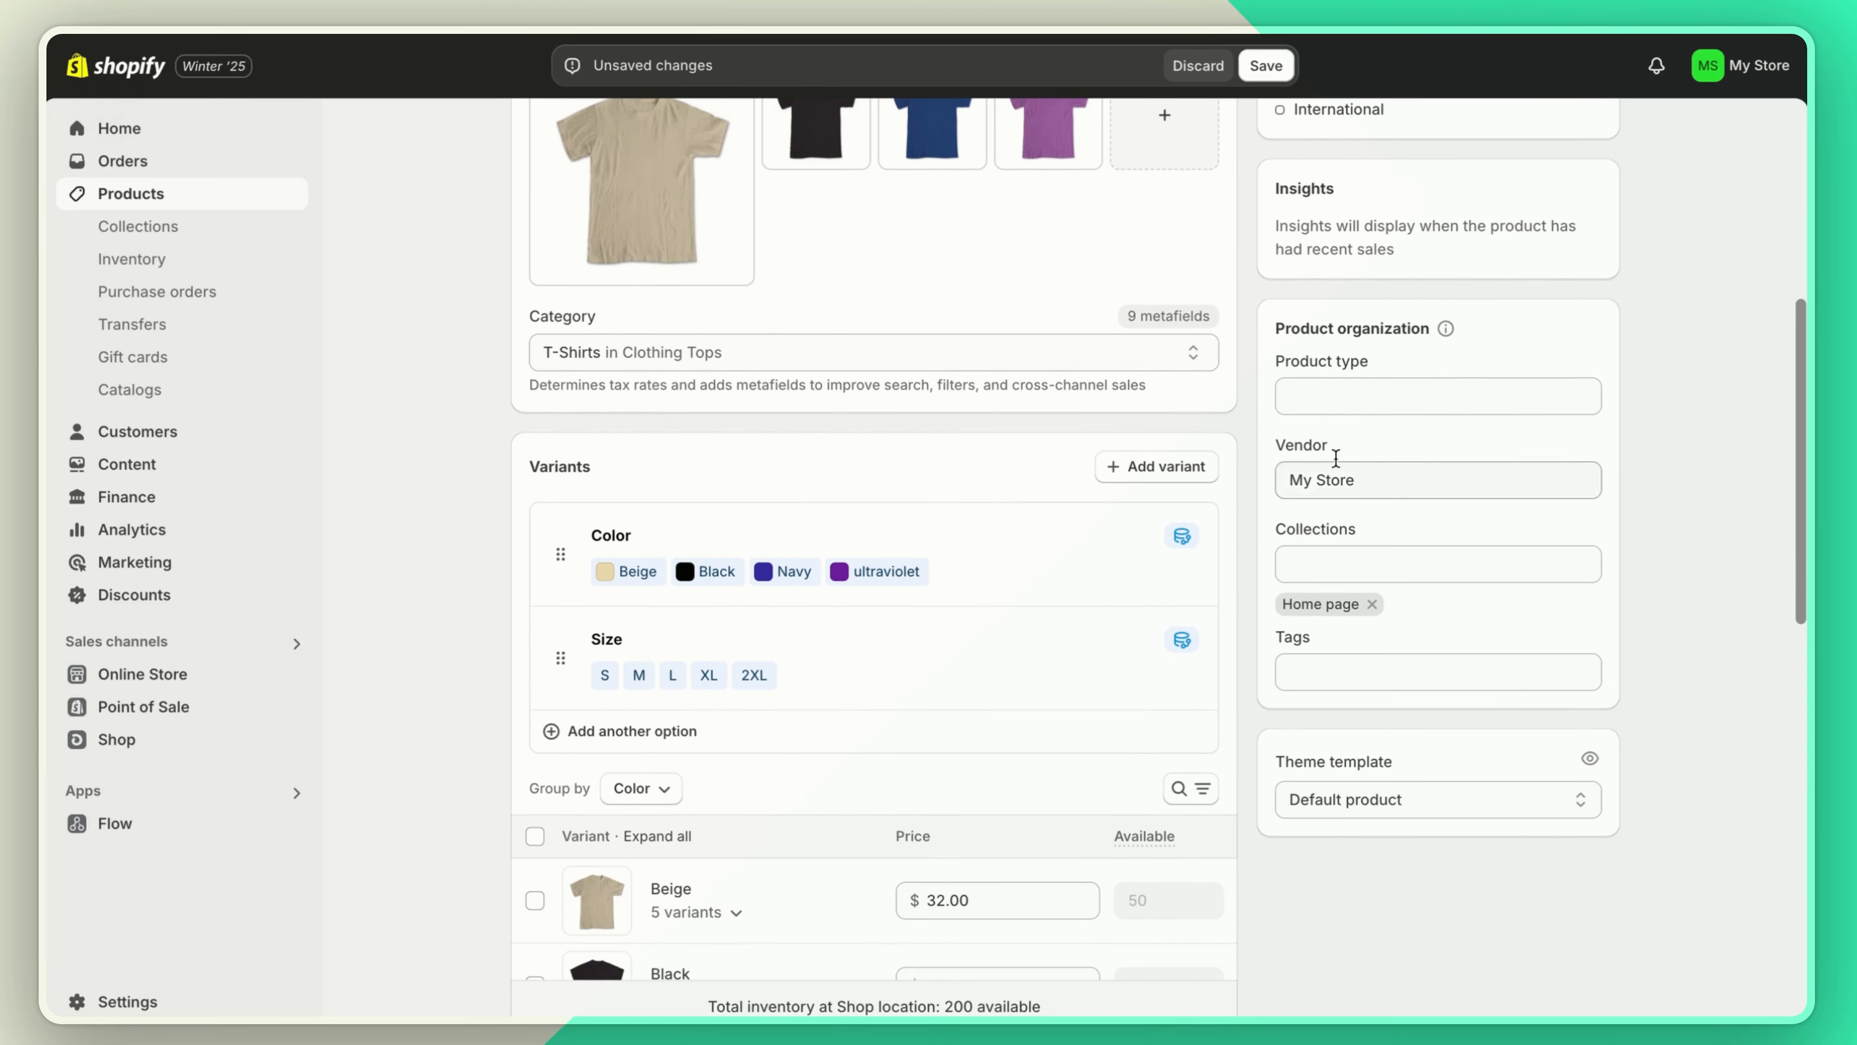
left_click(1338, 408)
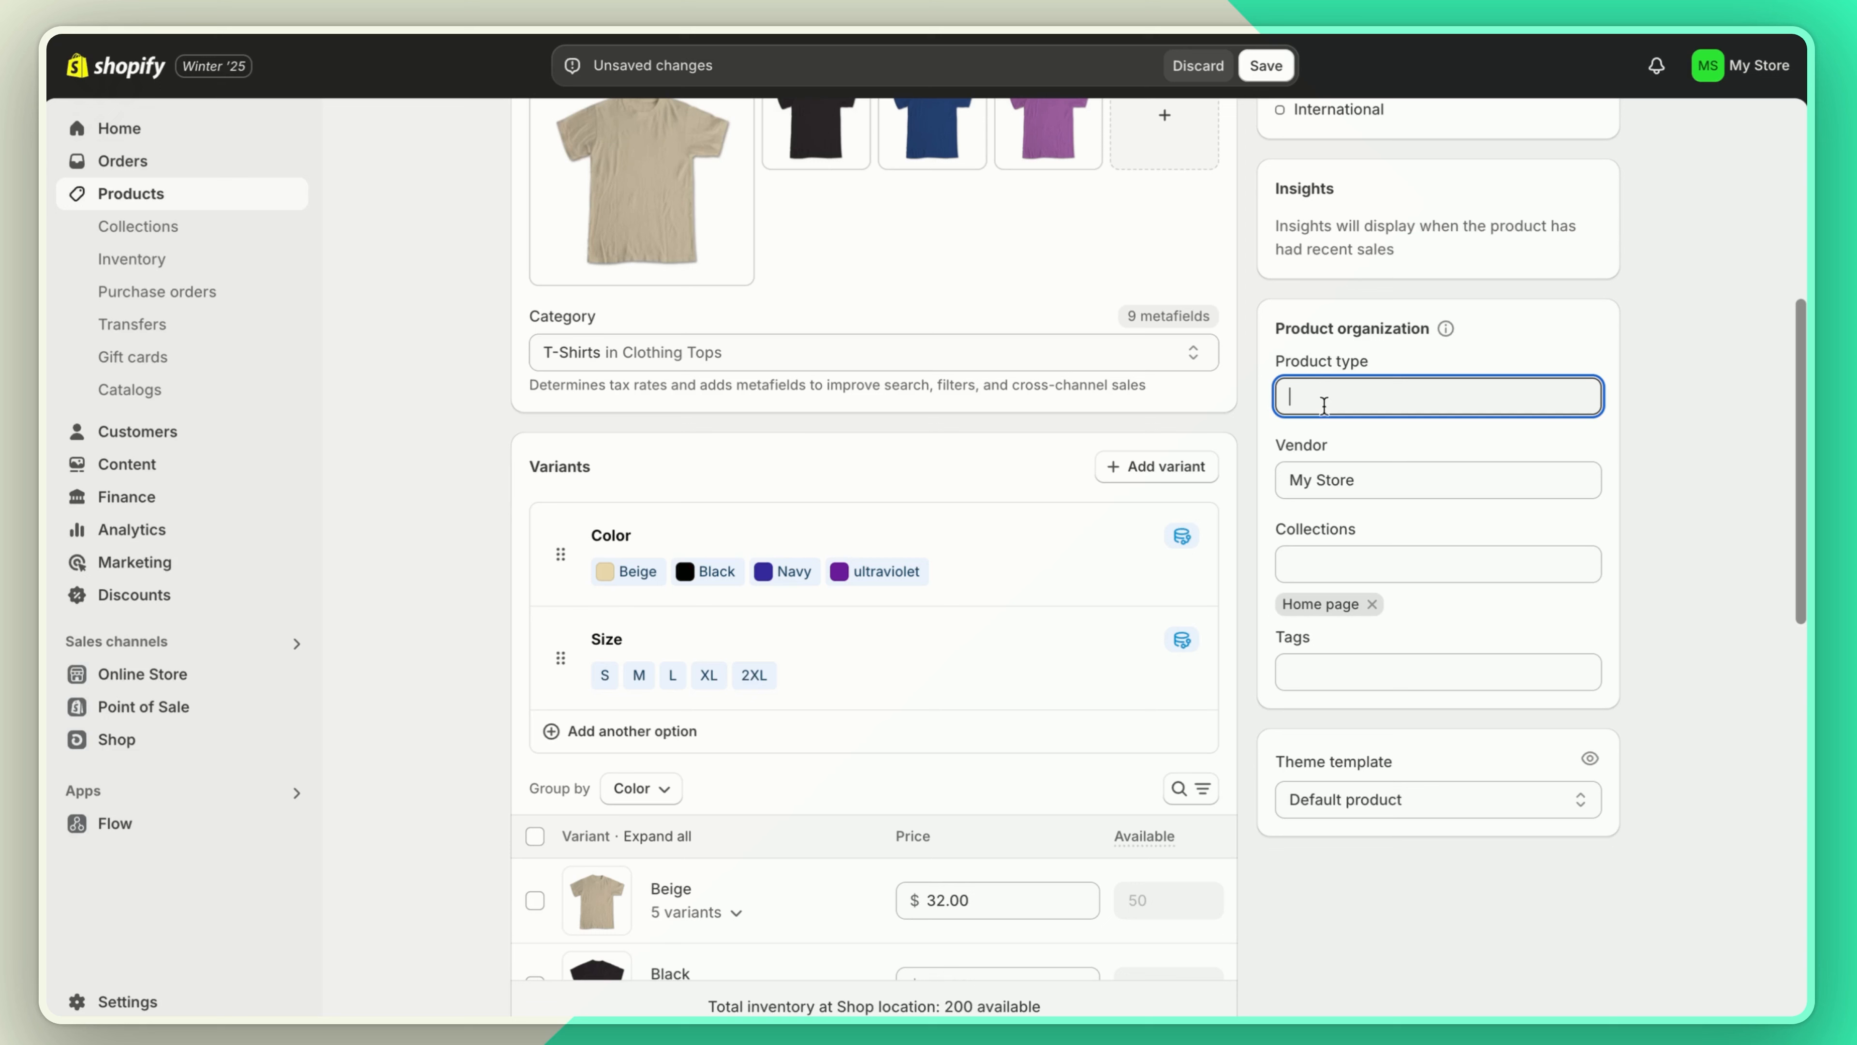
left_click(1317, 488)
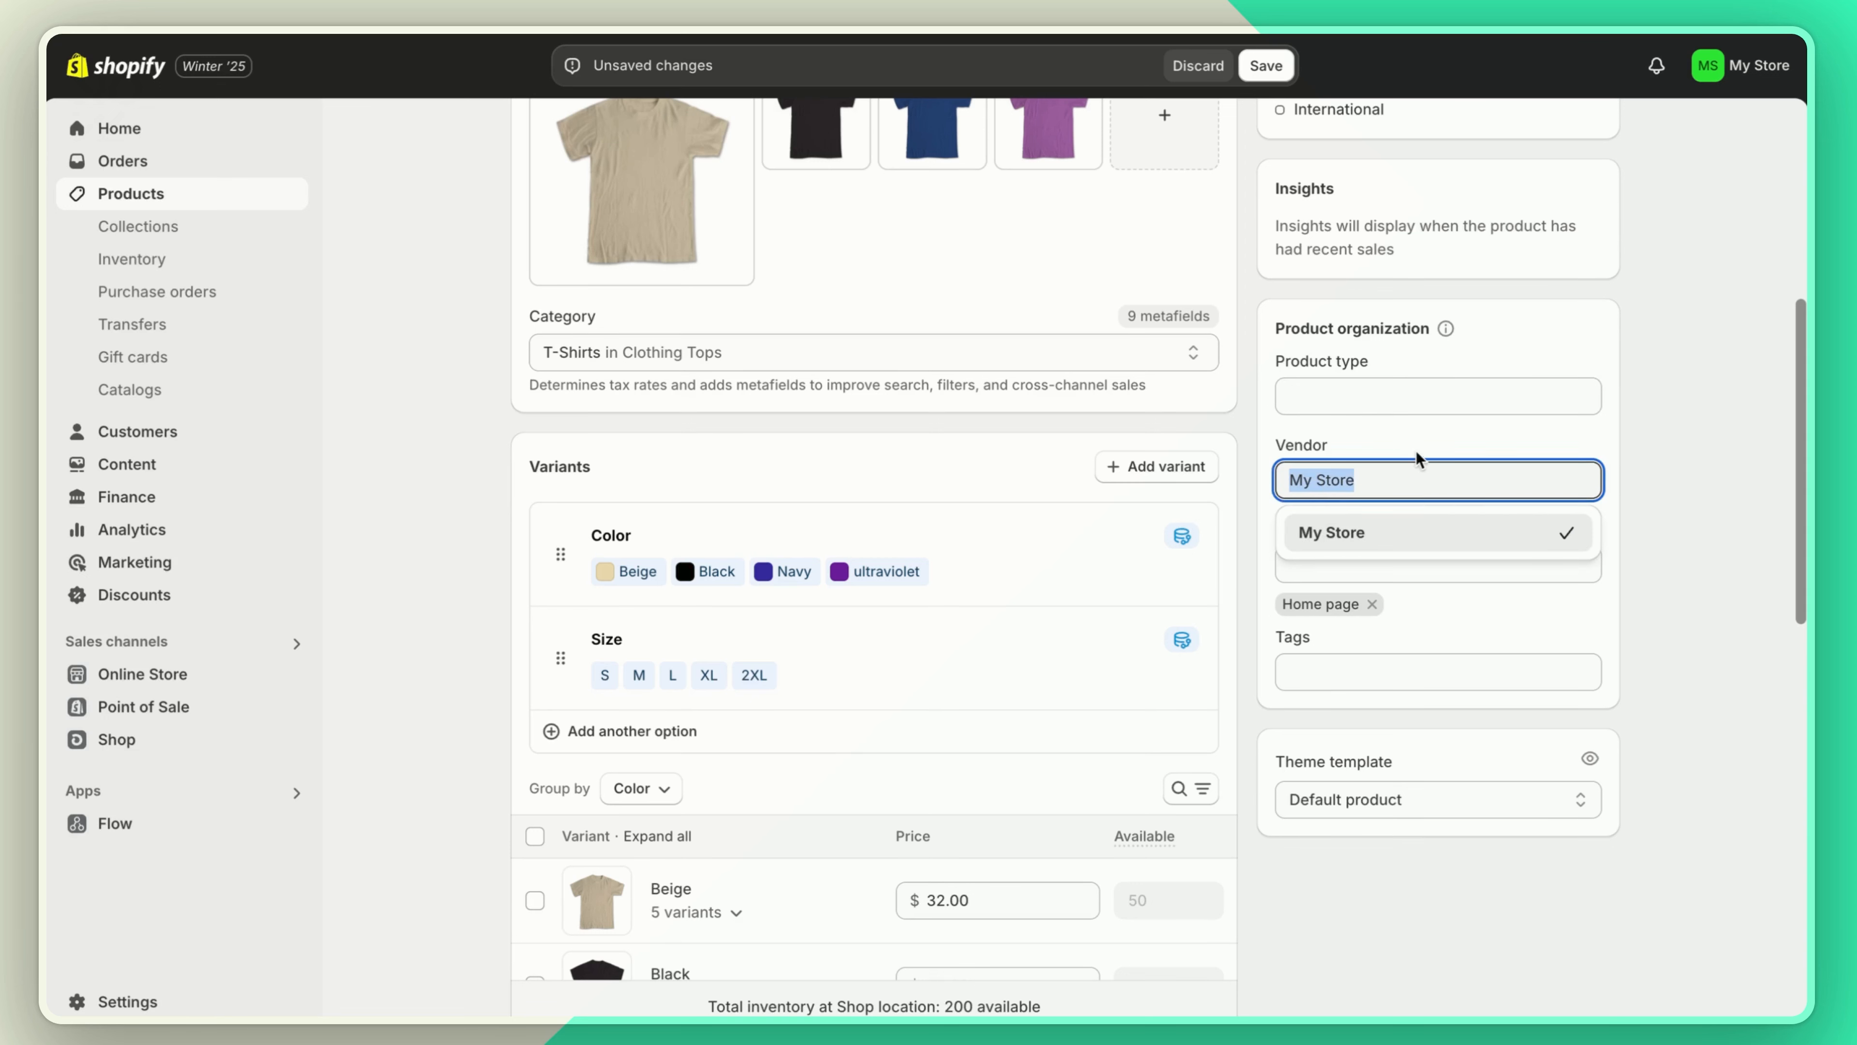
left_click(1316, 576)
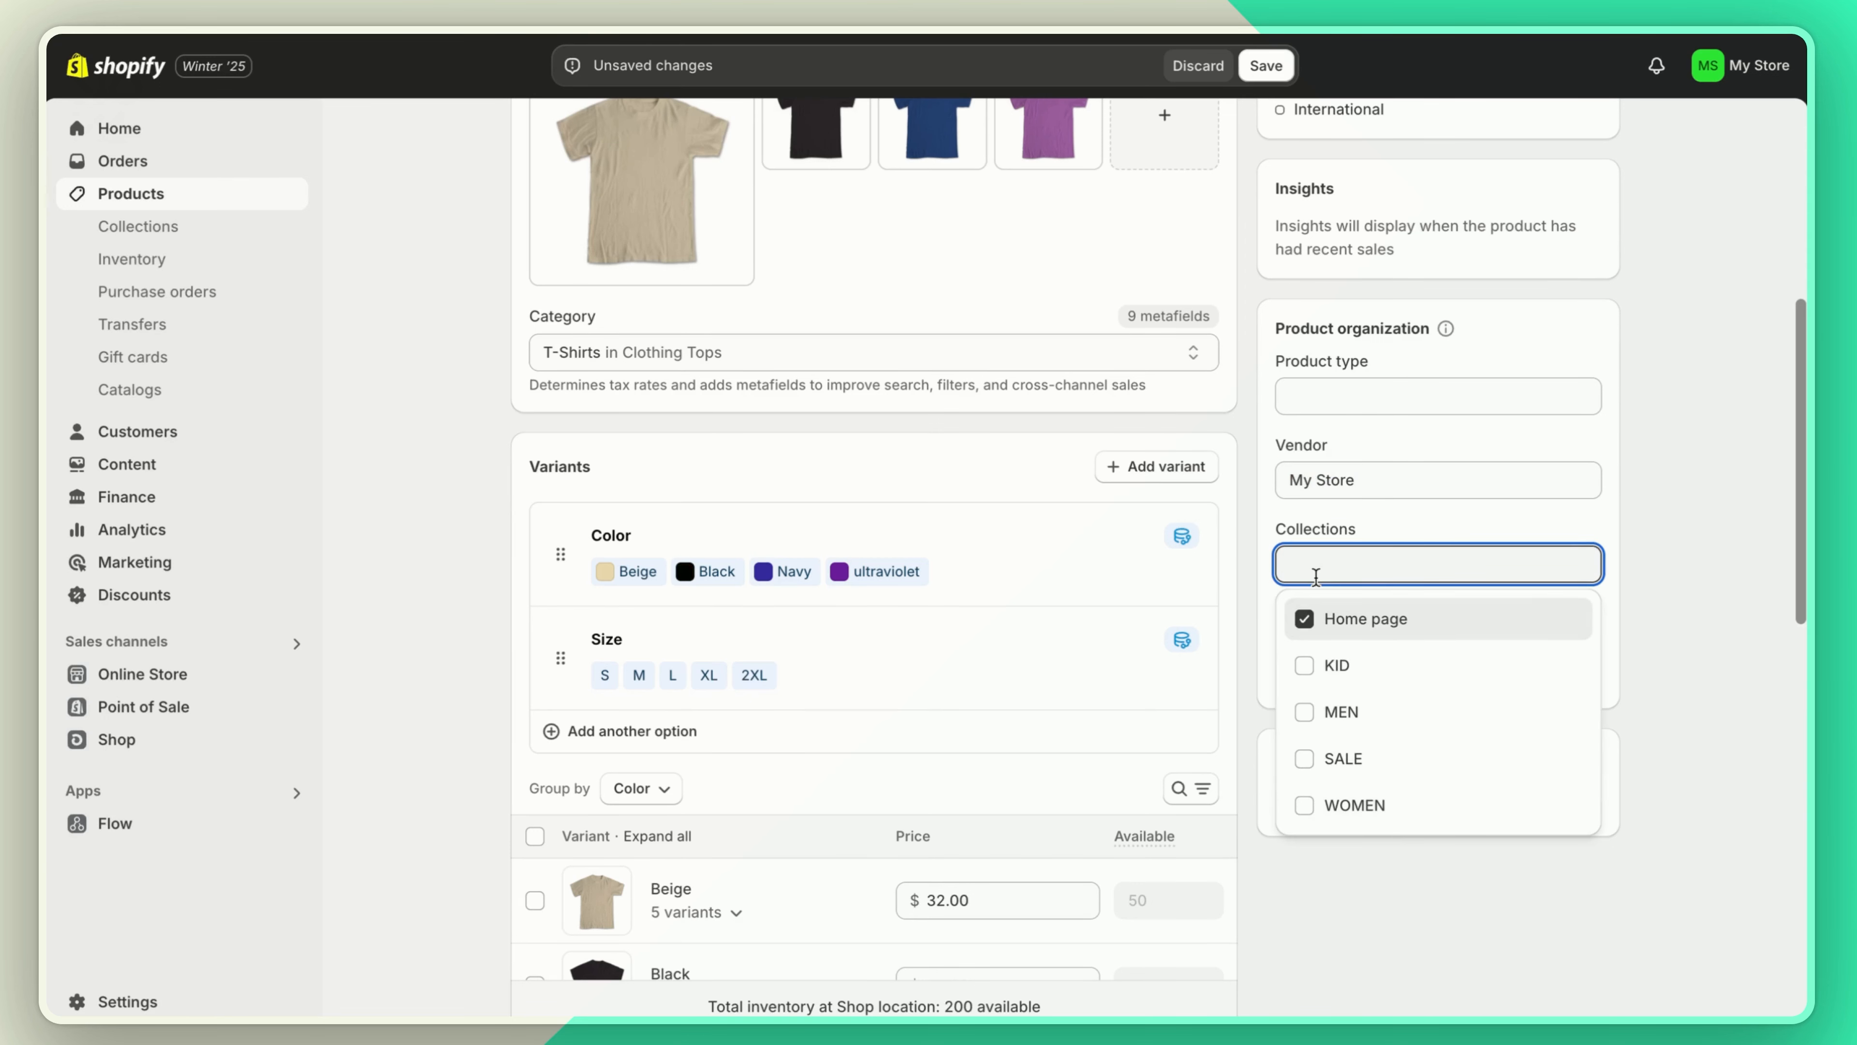
left_click(1238, 656)
left_click(1300, 684)
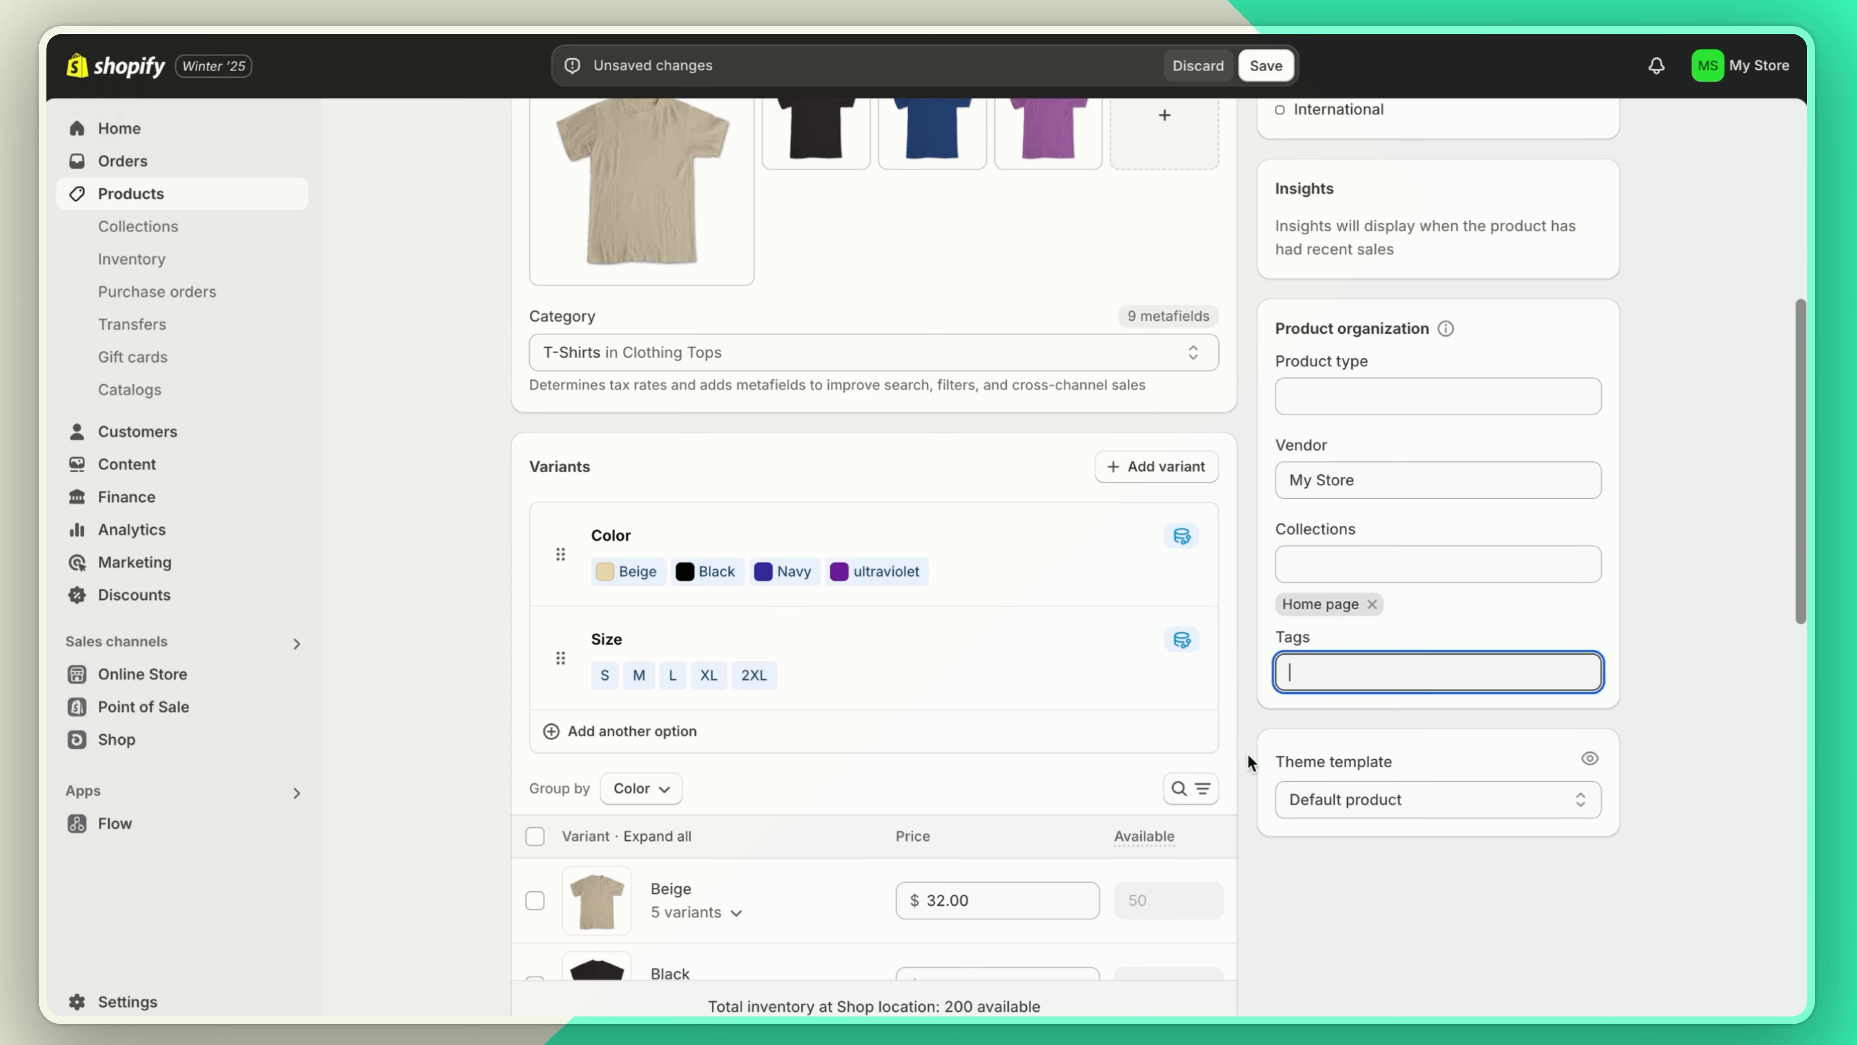
left_click(1327, 798)
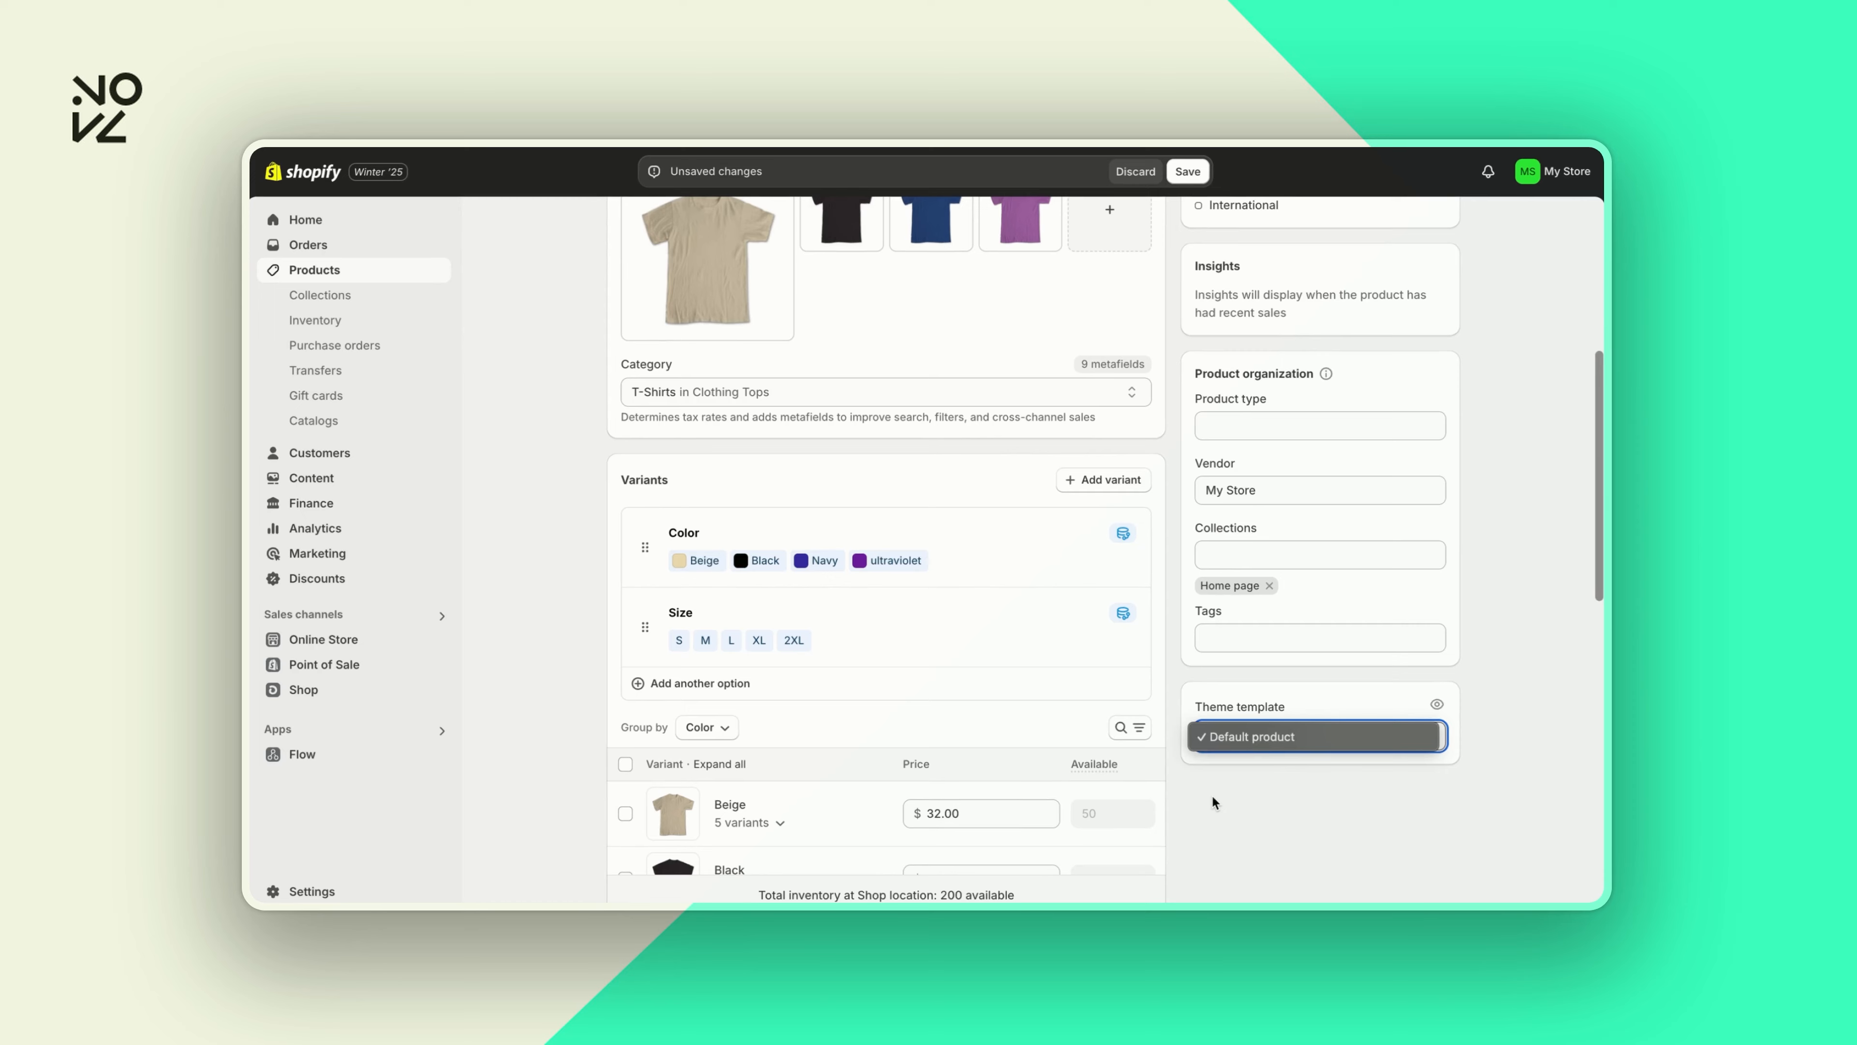
left_click(1213, 798)
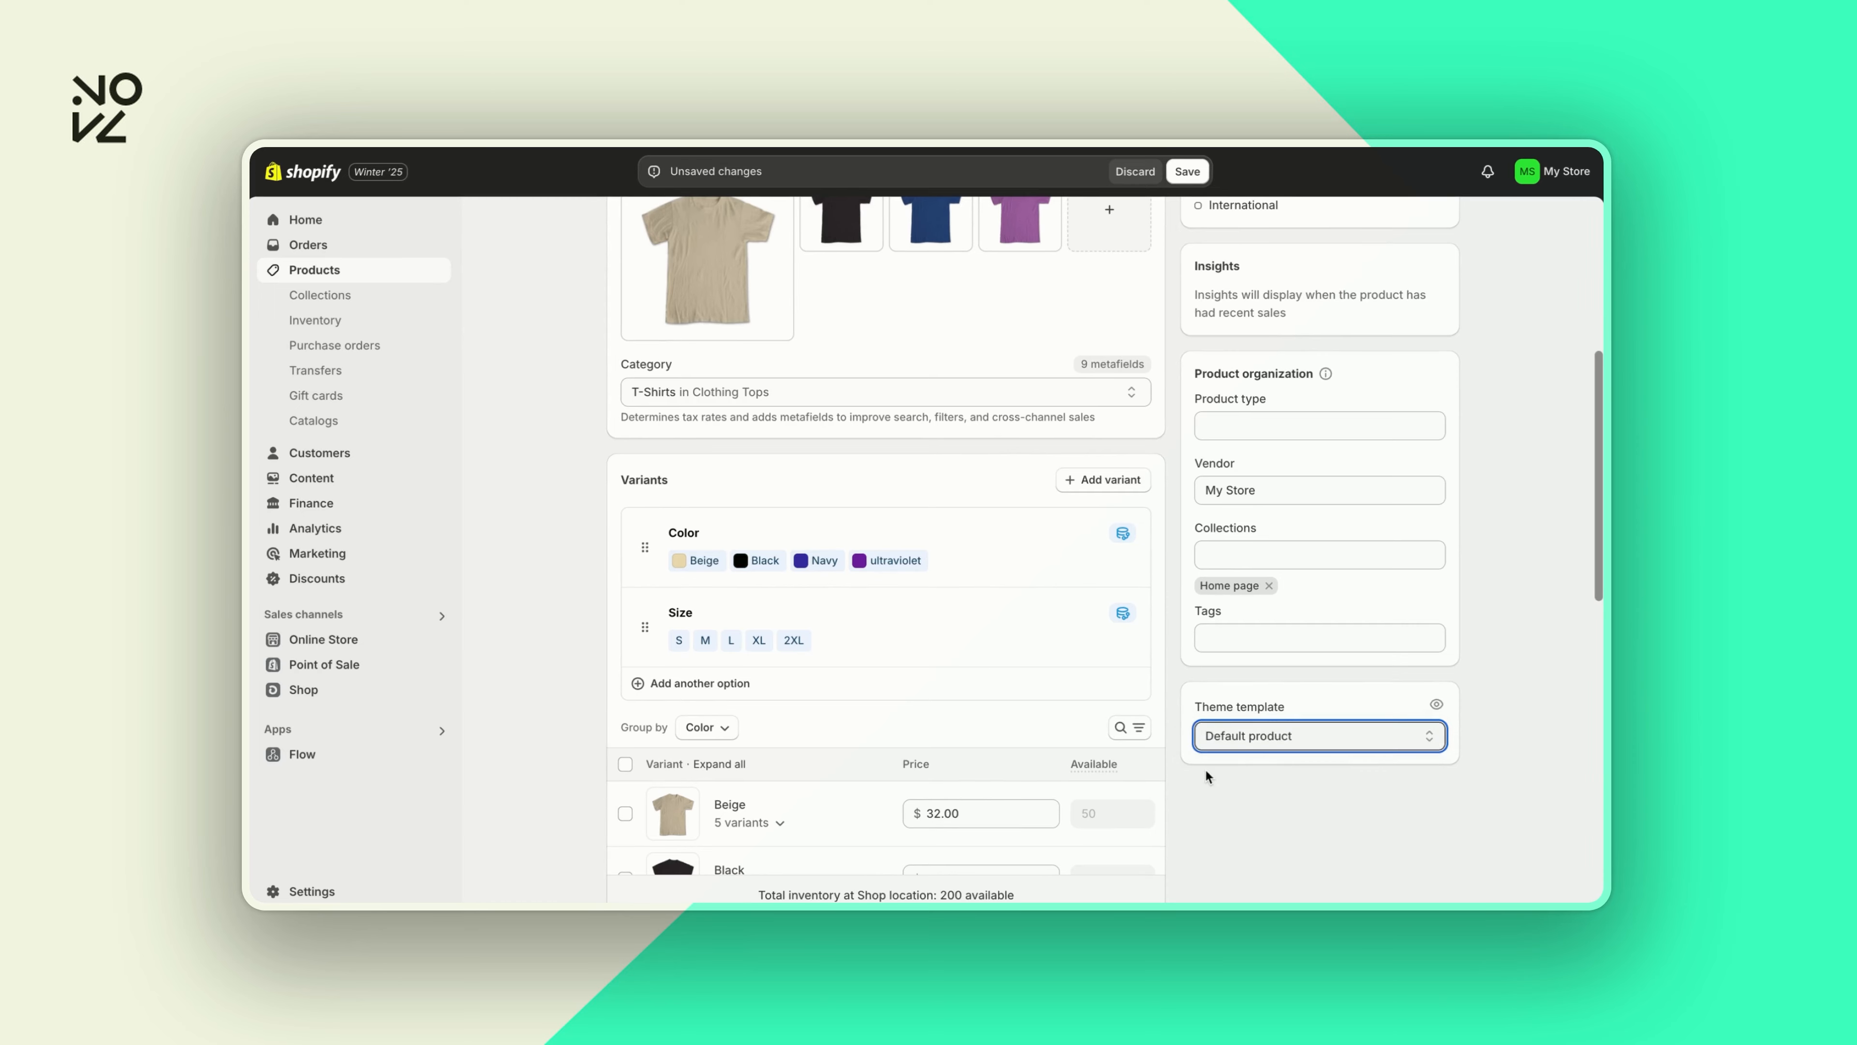
Step: Save the product with its updated sales channels
scroll(1188, 518, "up", 6)
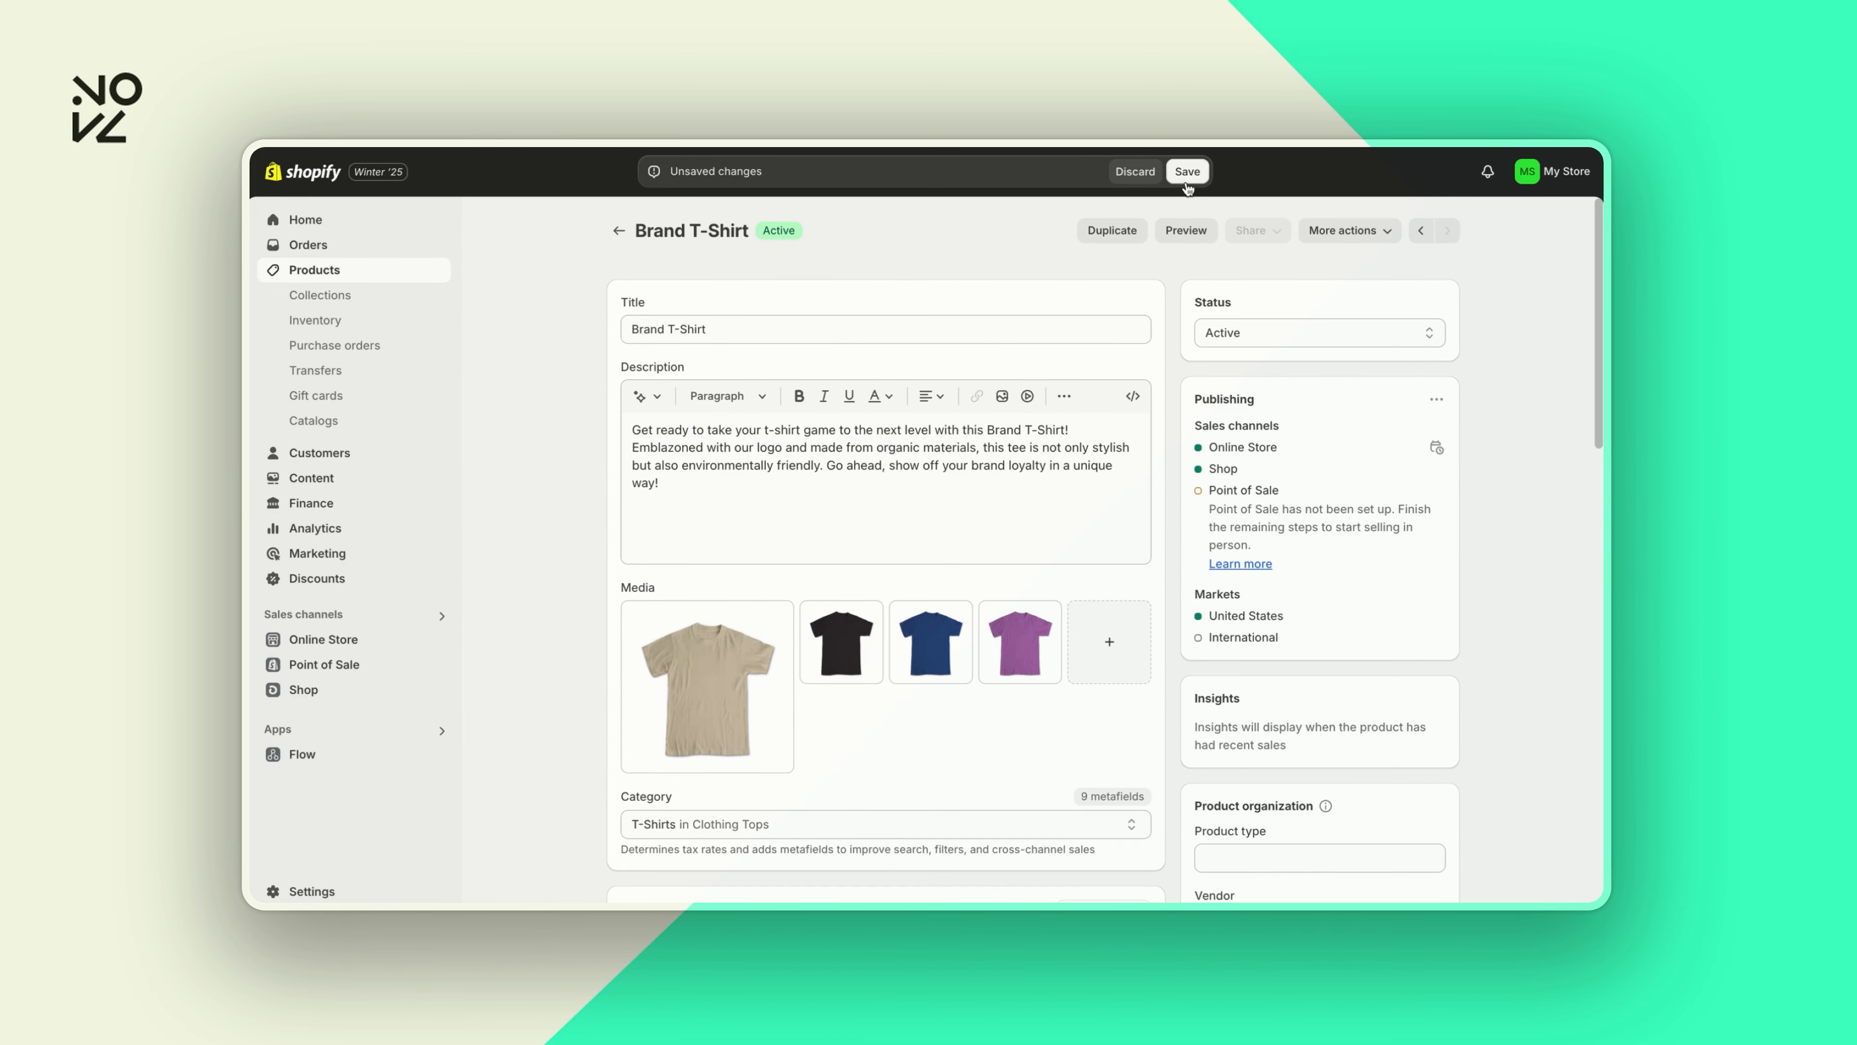
left_click(1186, 175)
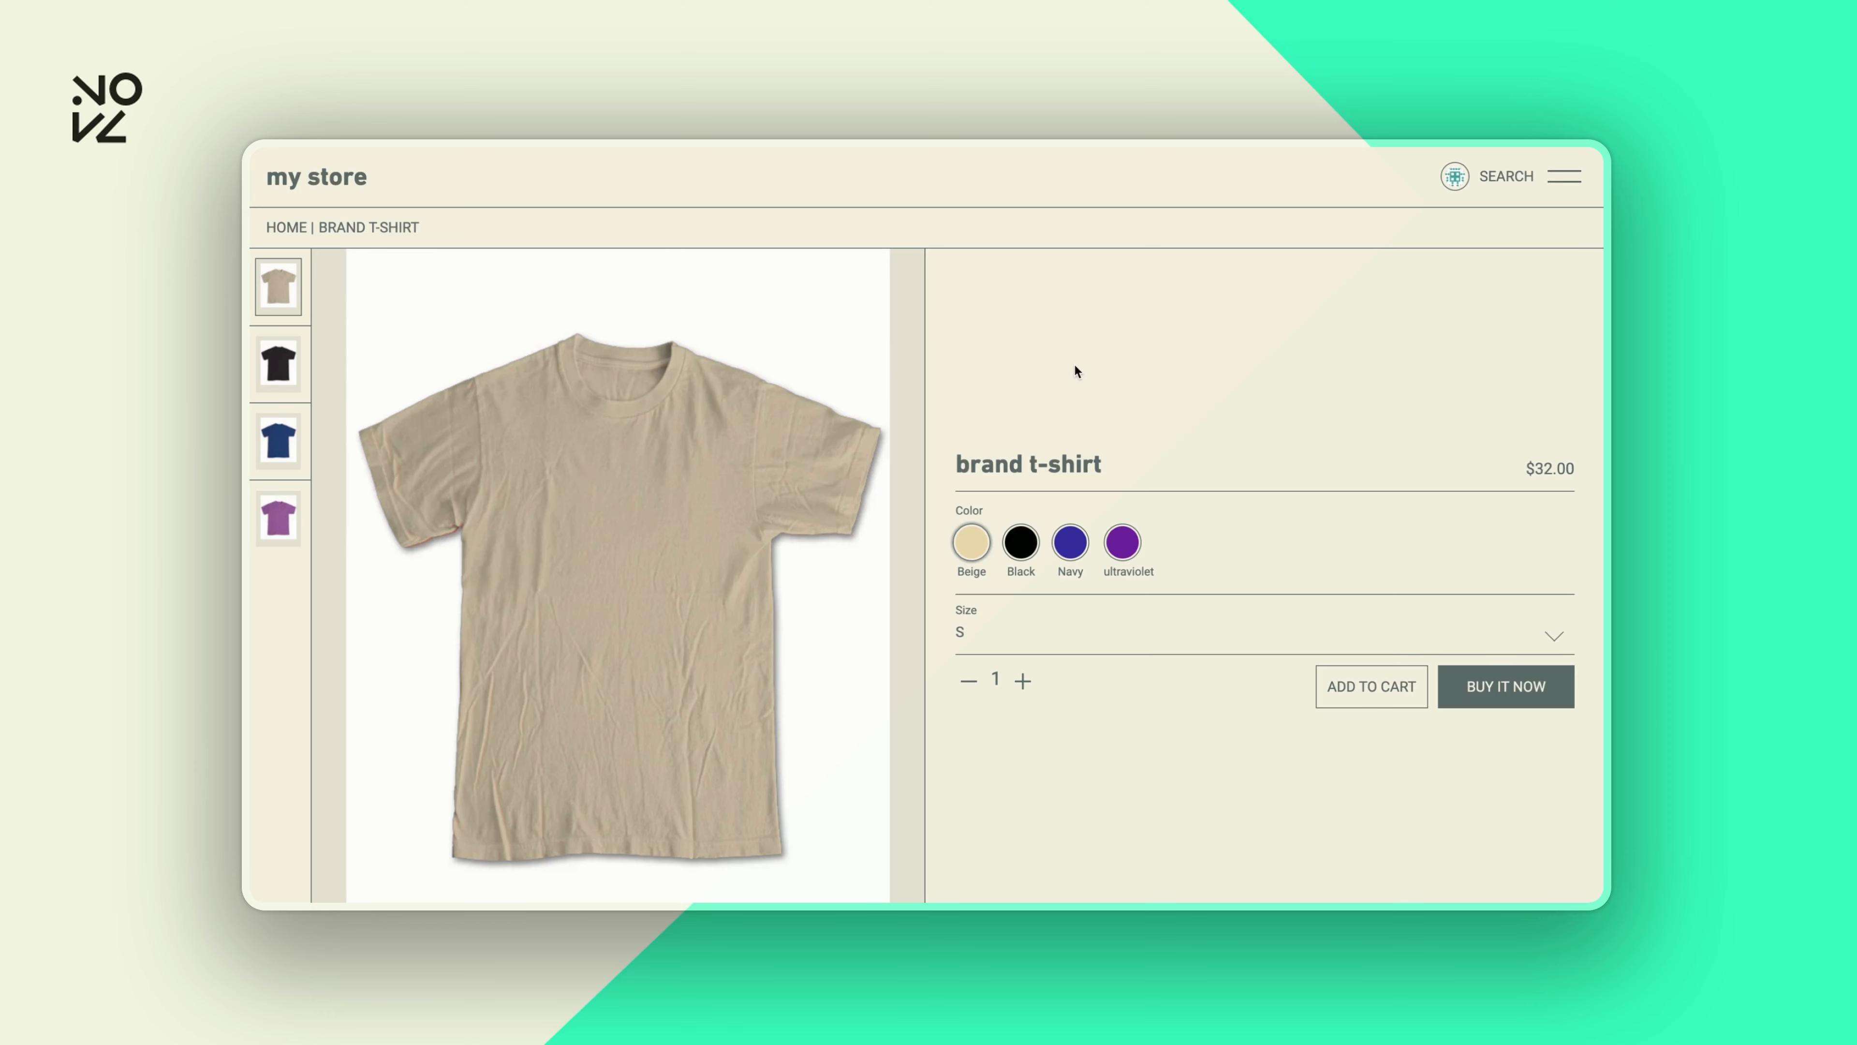
Step: Preview the Black, Navy and ultraviolet color variants on the storefront's Brand T-Shirt page
left_click(1024, 545)
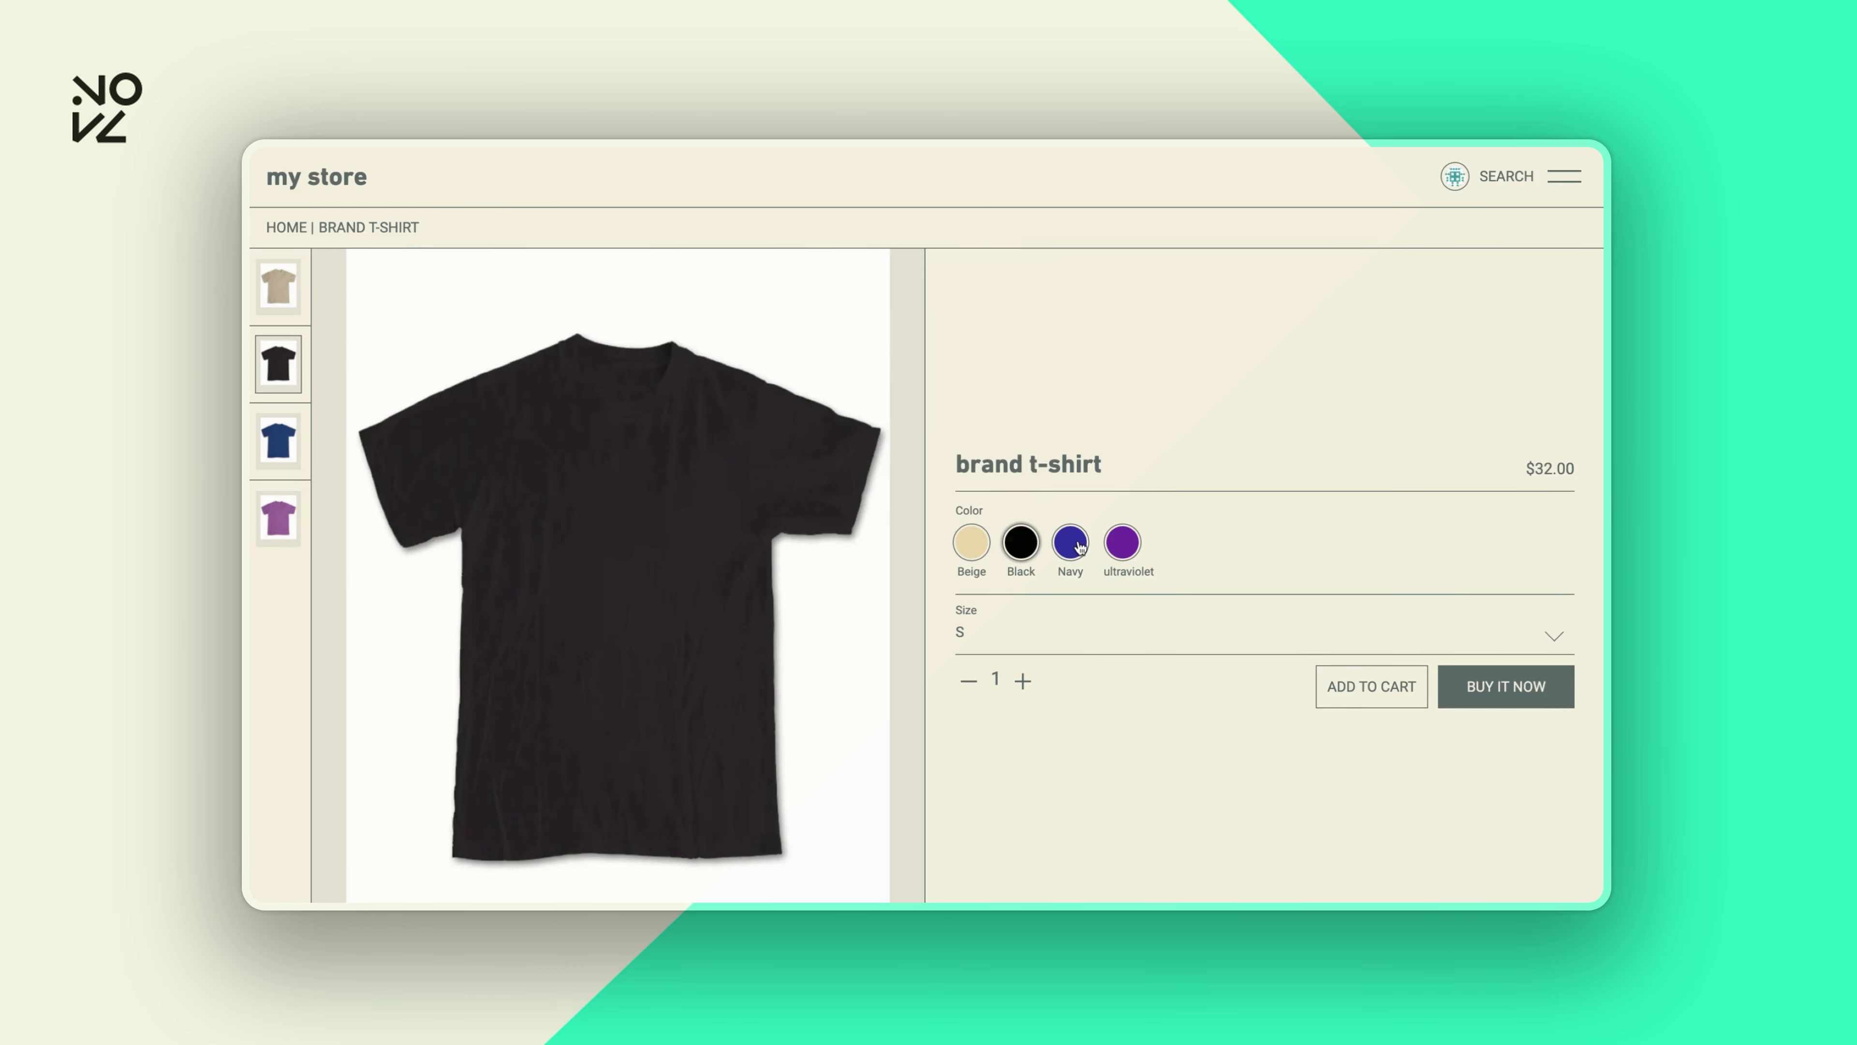
left_click(1074, 545)
left_click(1133, 550)
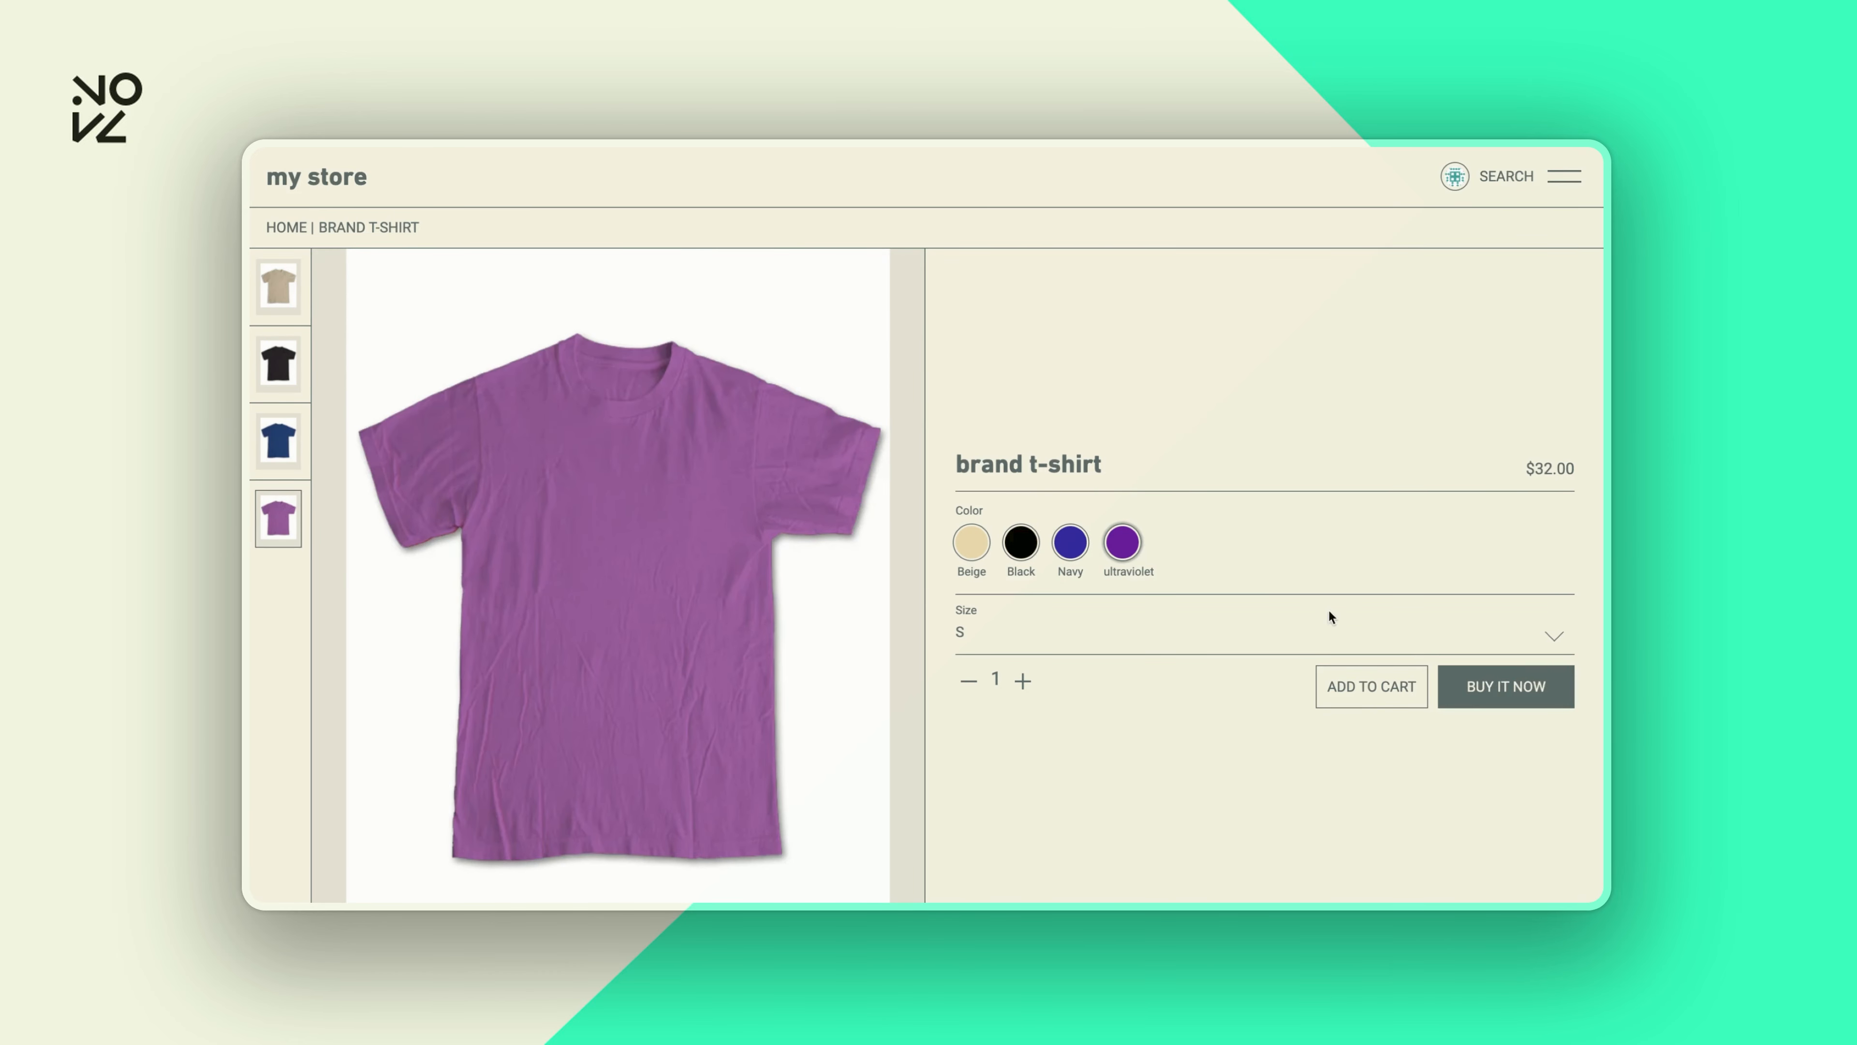